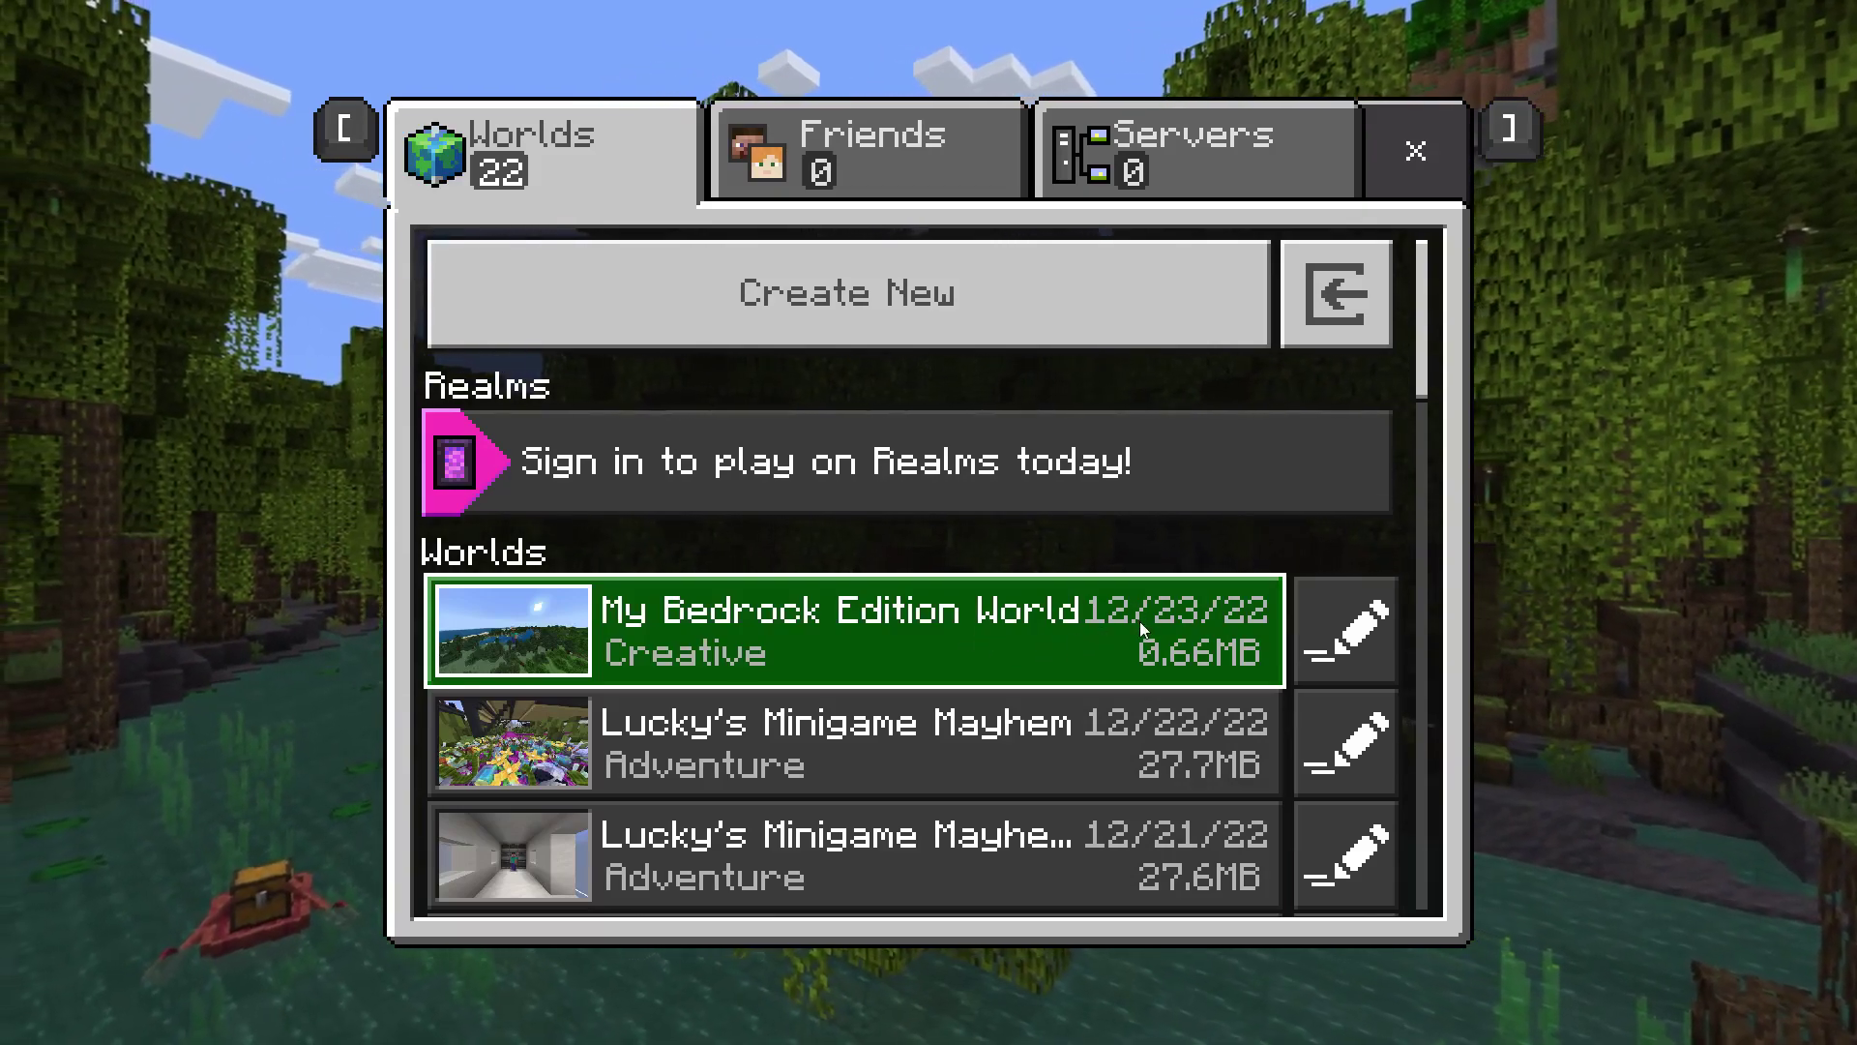
Step: Open My Bedrock Edition World from the Worlds list and let it load
left_click(1139, 621)
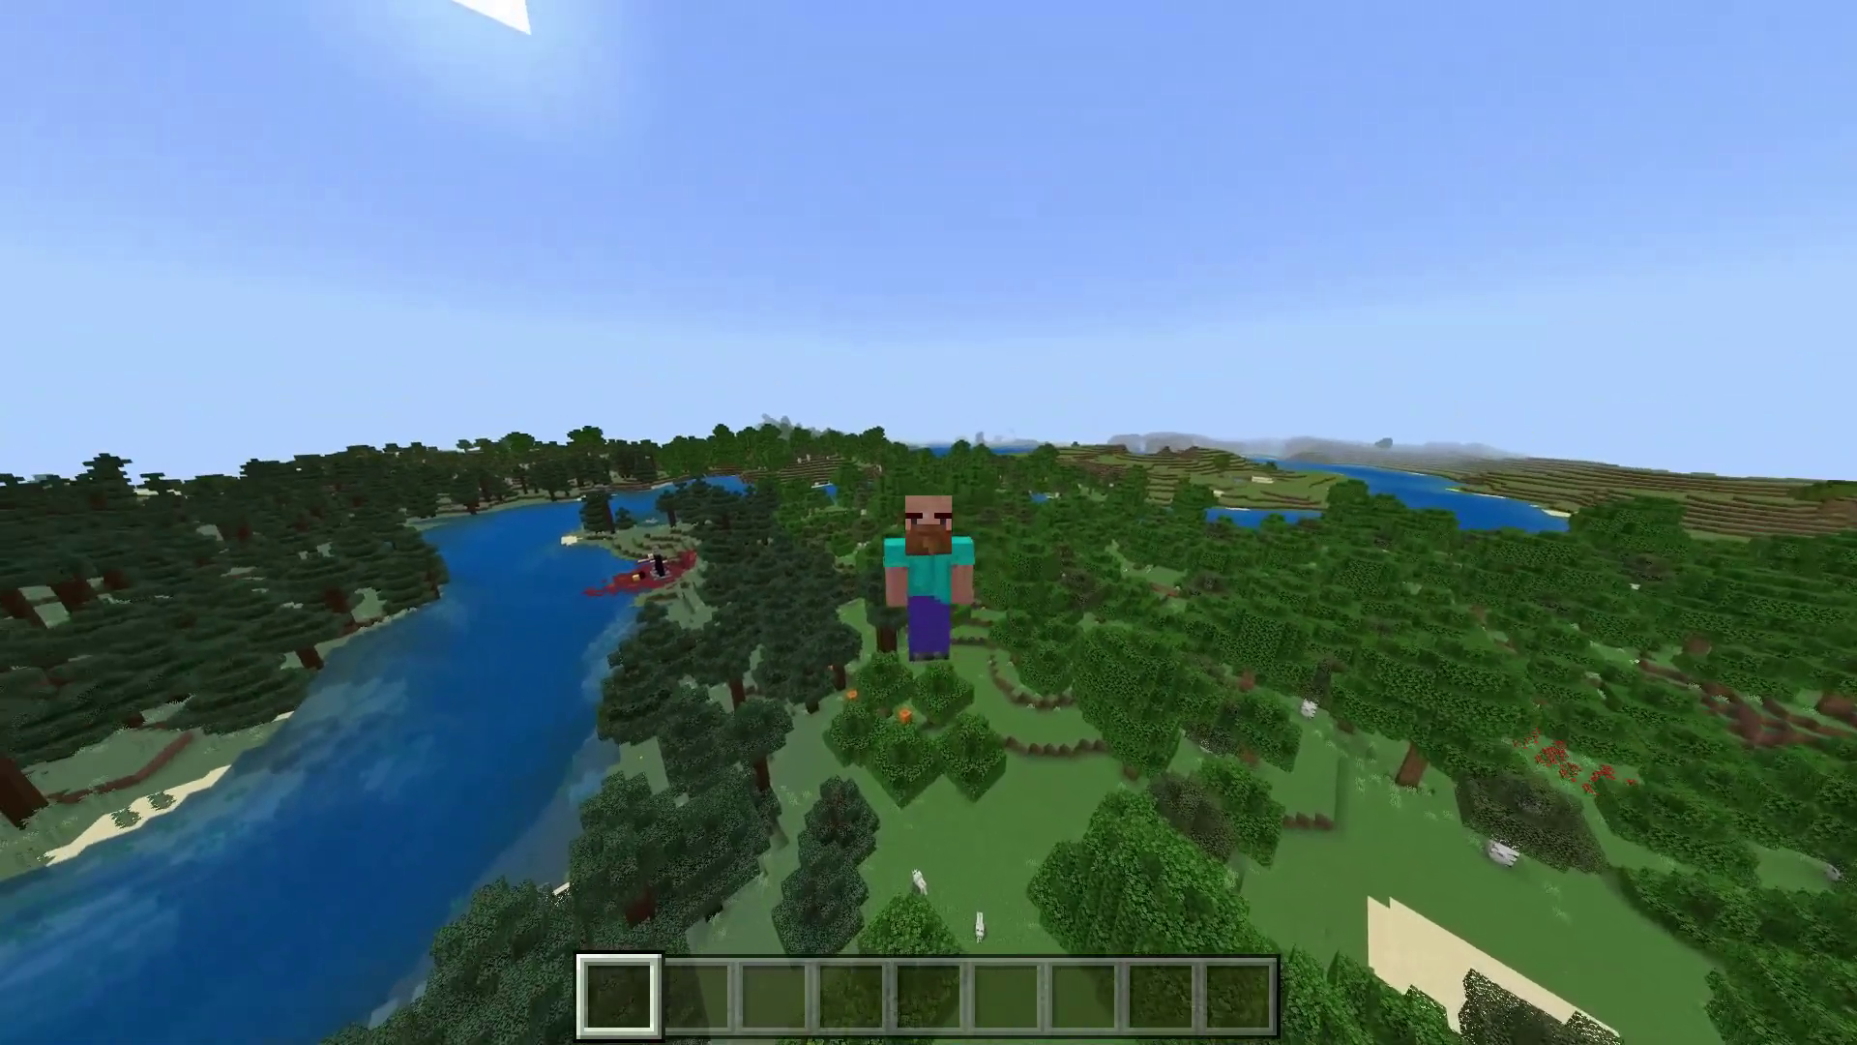
Step: Save and quit the world, review its resource and behaviour packs, then return to the worlds list
key("Escape")
left_click(640, 665)
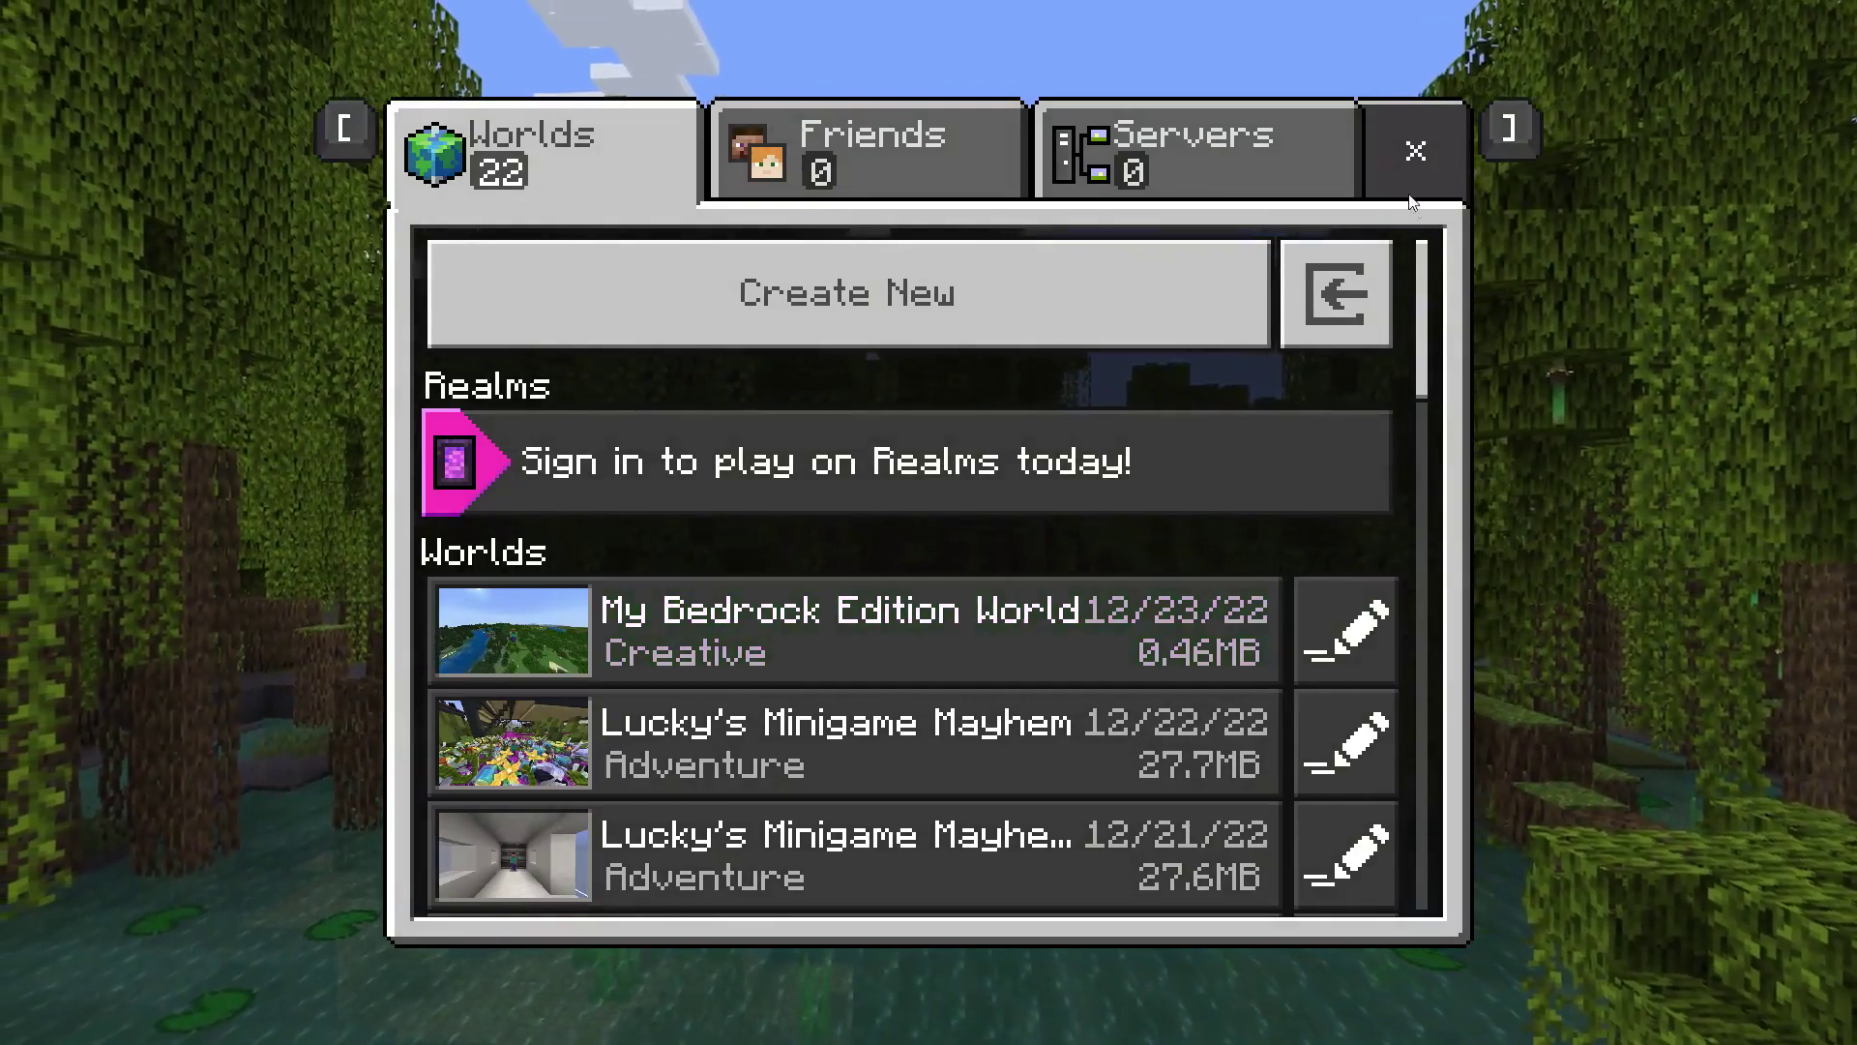
left_click(1359, 619)
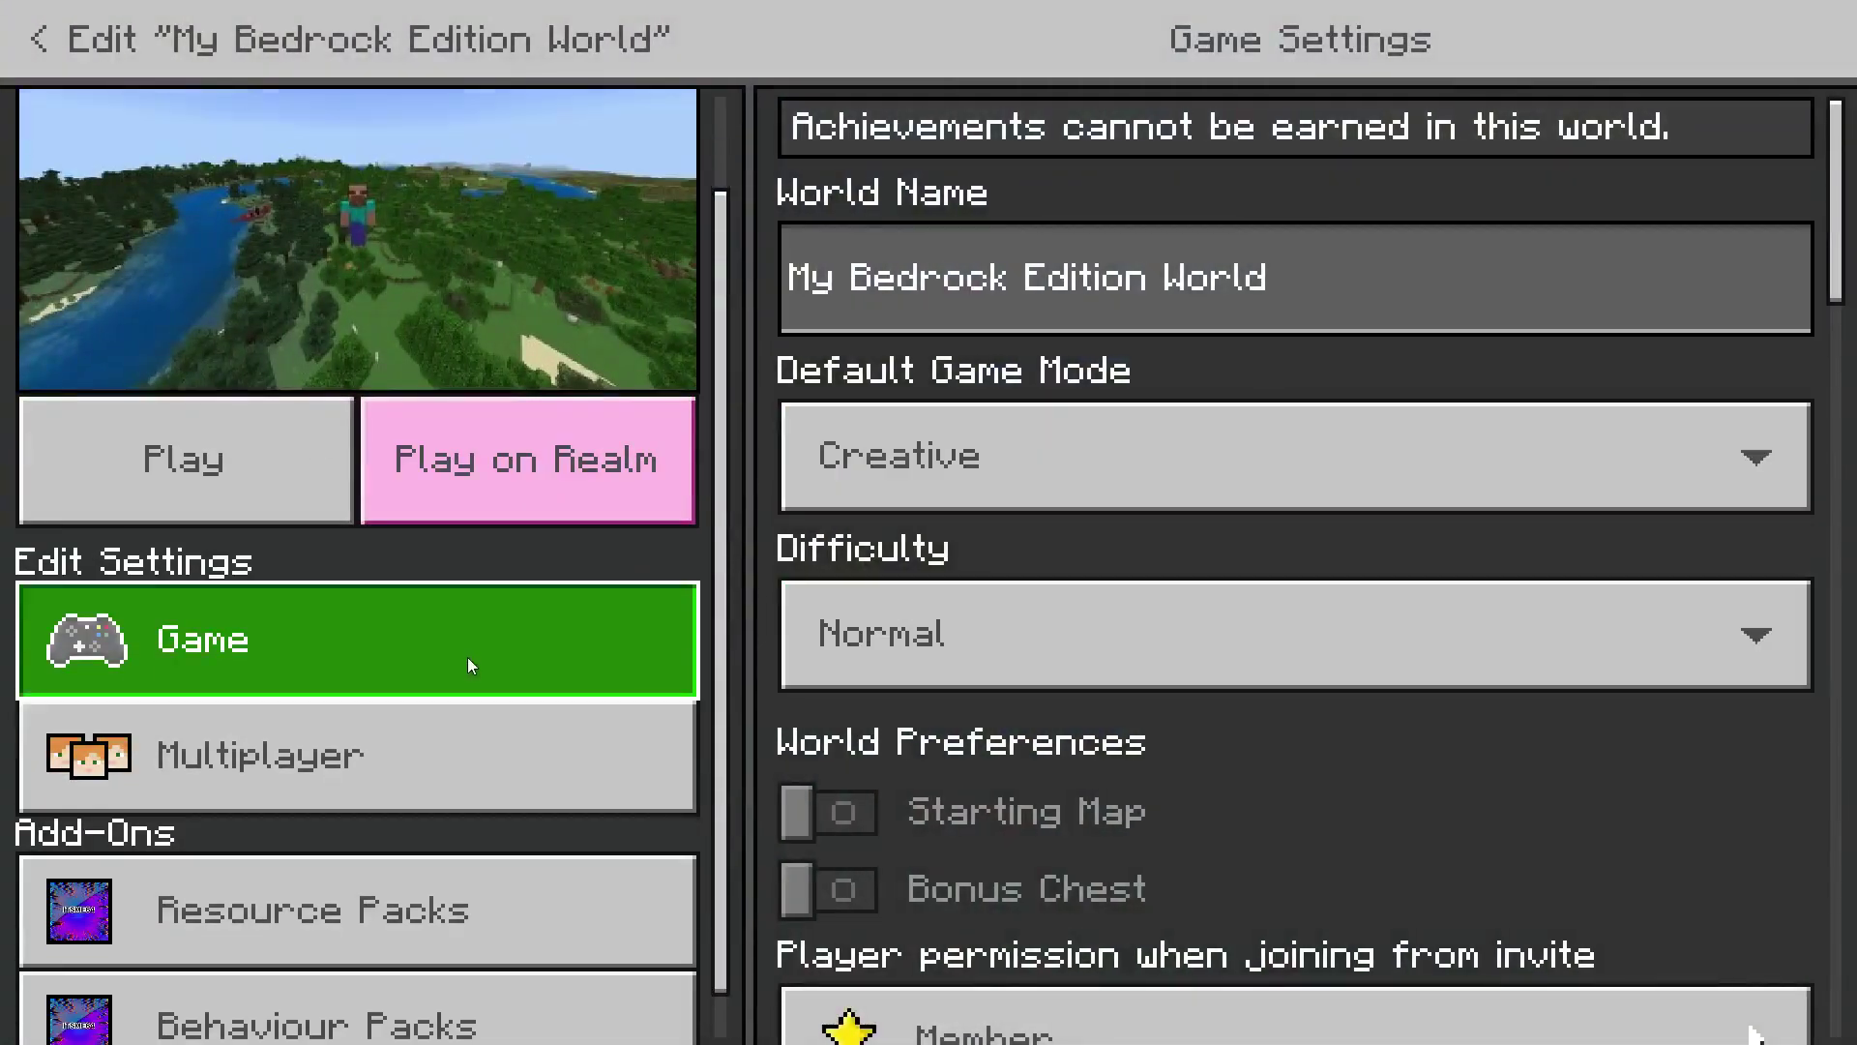
left_click(388, 837)
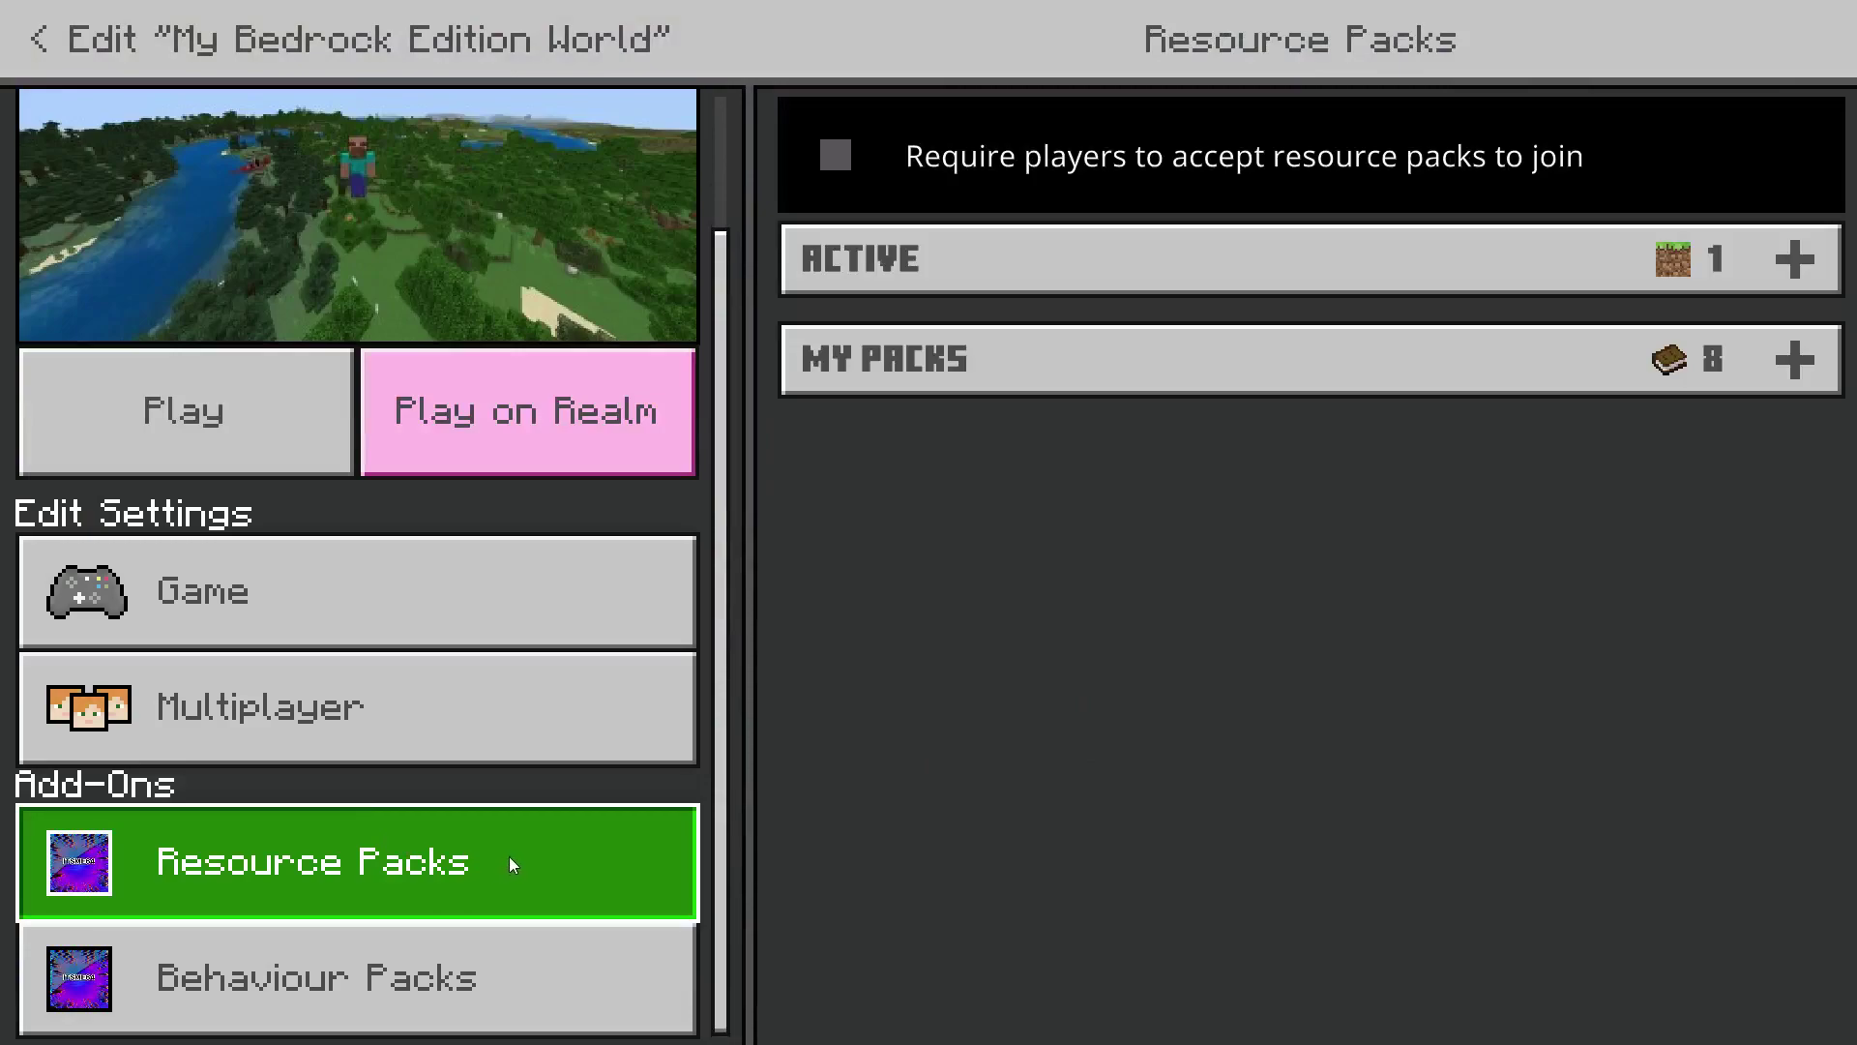
left_click(449, 993)
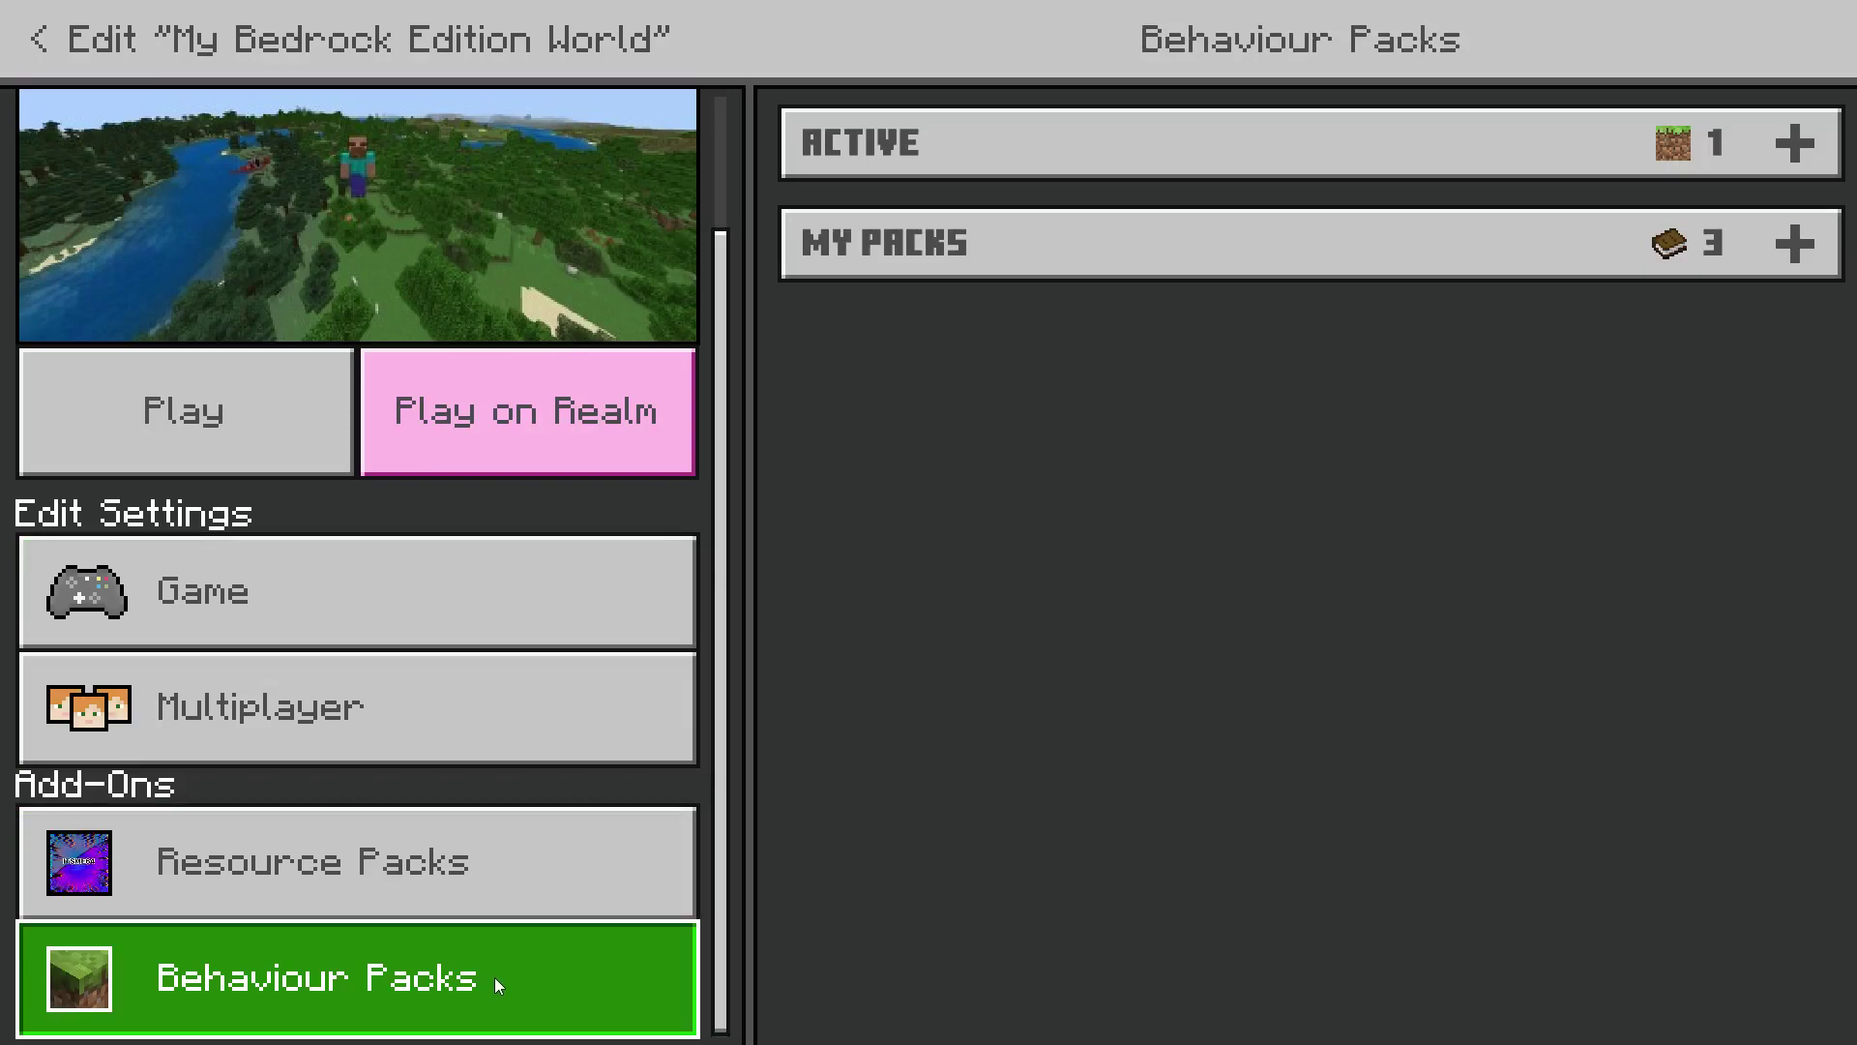
scroll(467, 195, "up", 2)
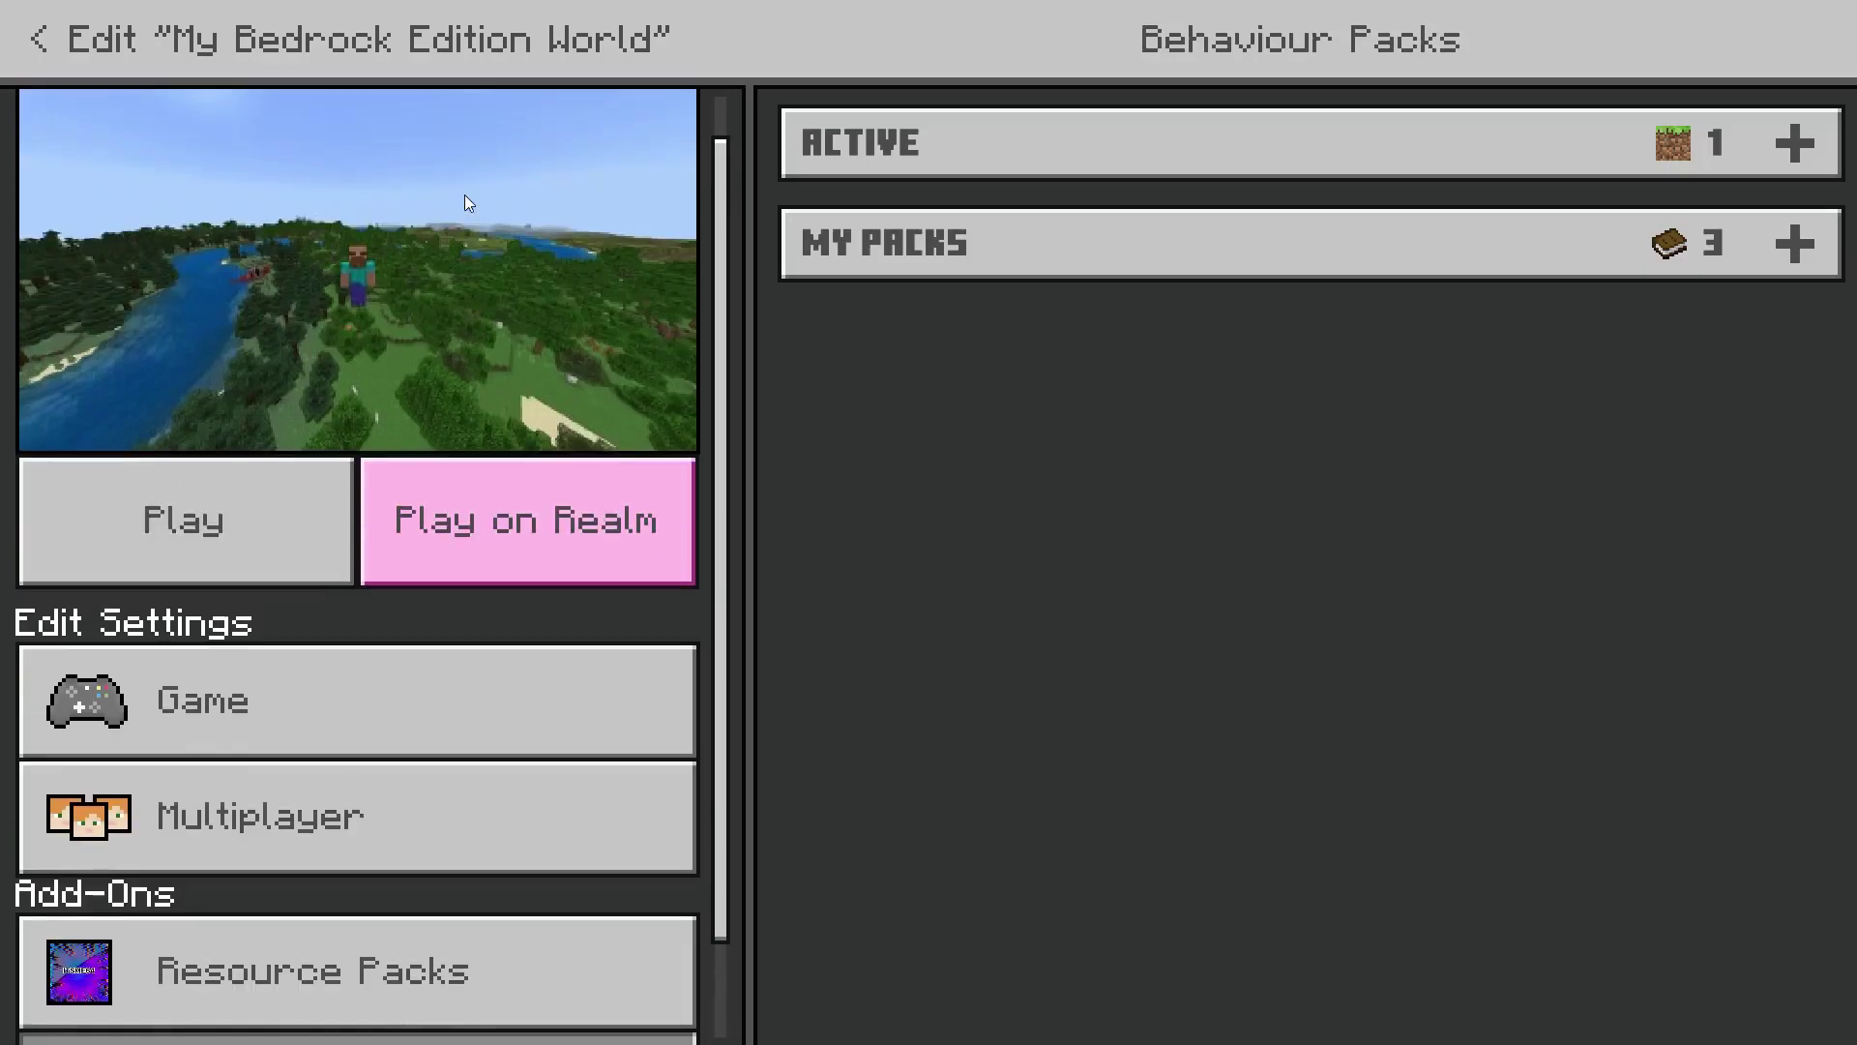
scroll(433, 200, "up", 1)
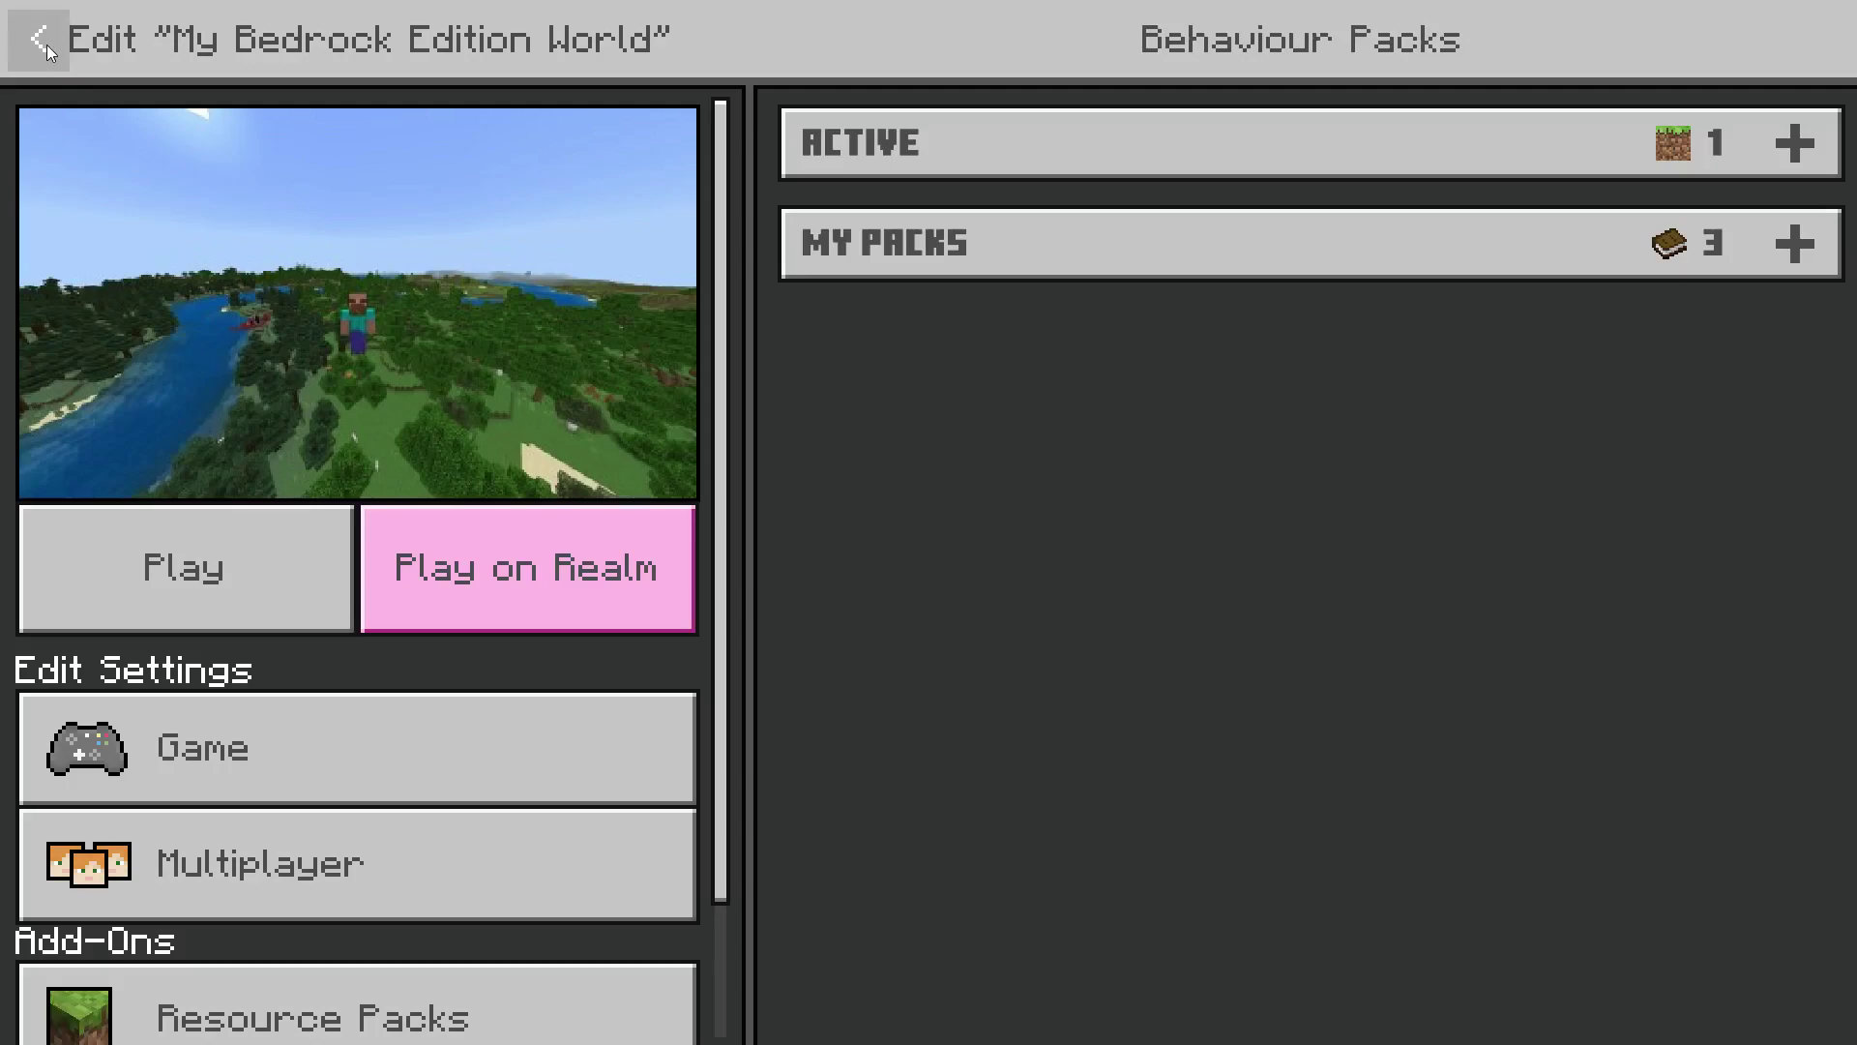
left_click(44, 44)
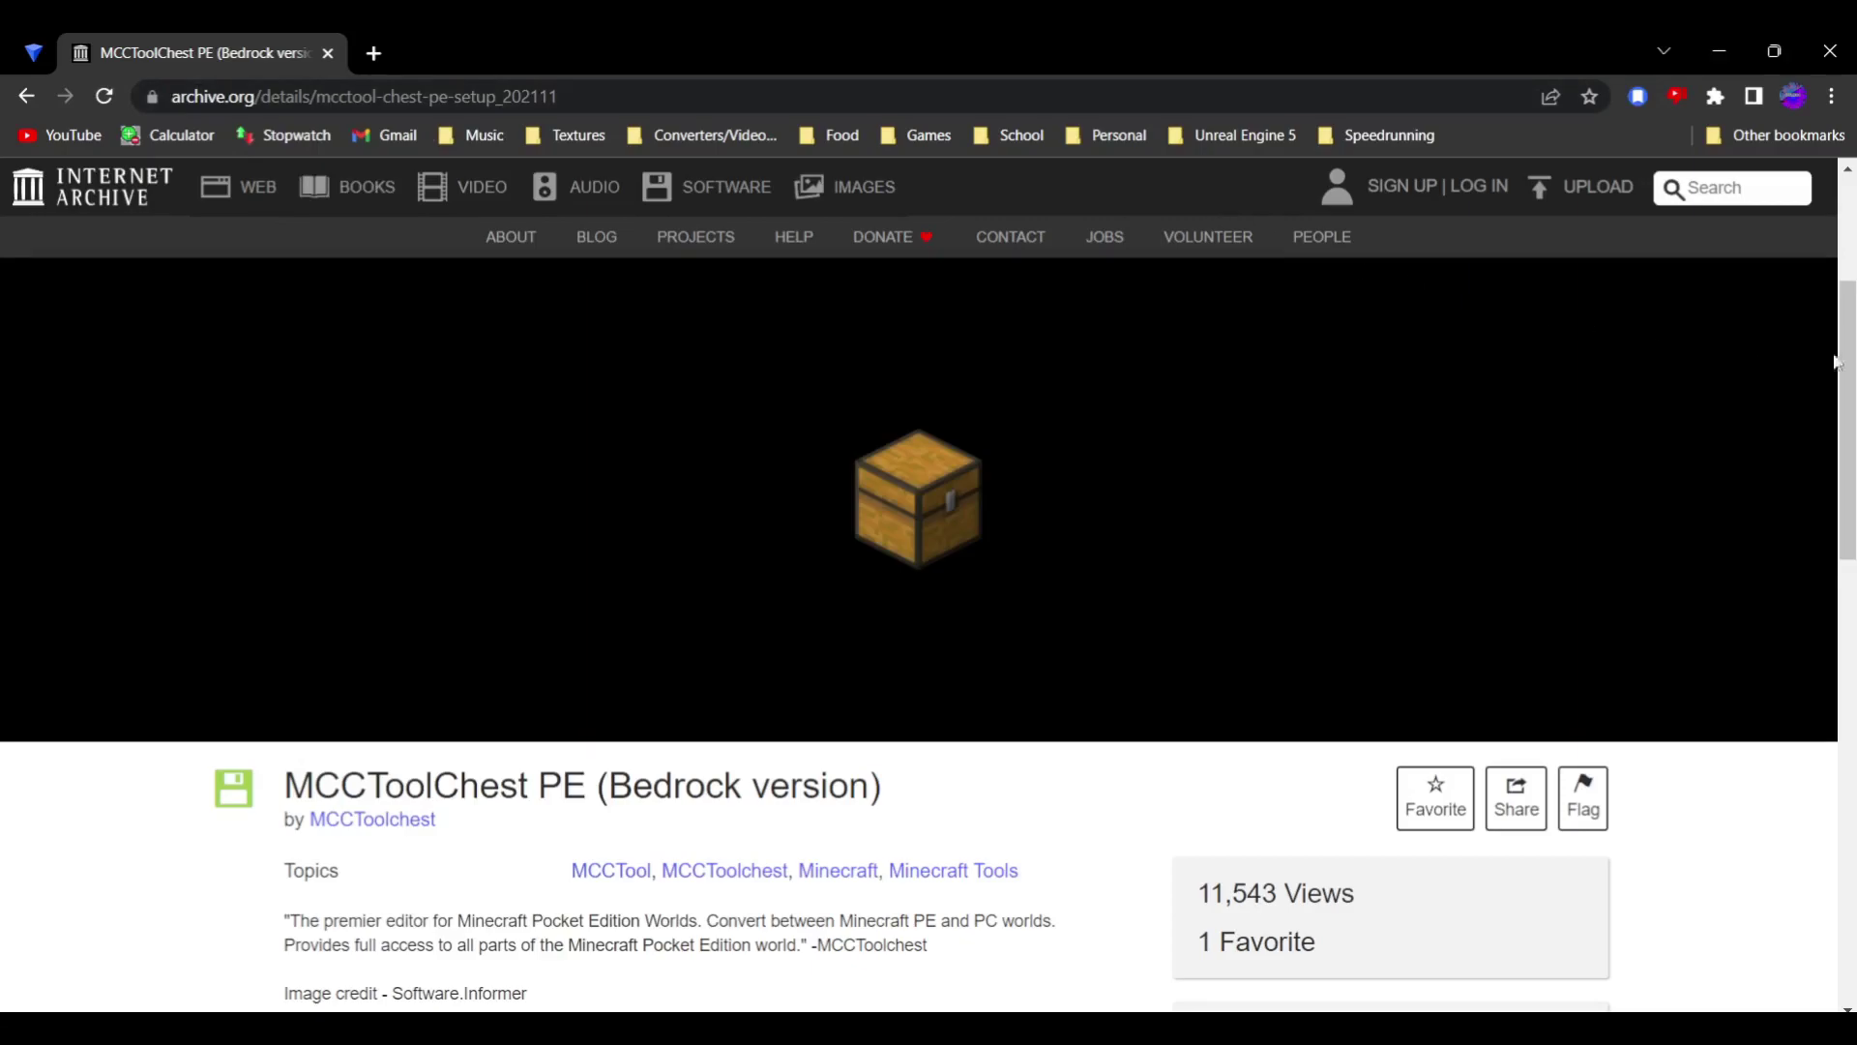
Step: Scroll to Download Options on the MCCToolChest PE archive page and download the ZIP
left_click_drag(1847, 363, 1848, 521)
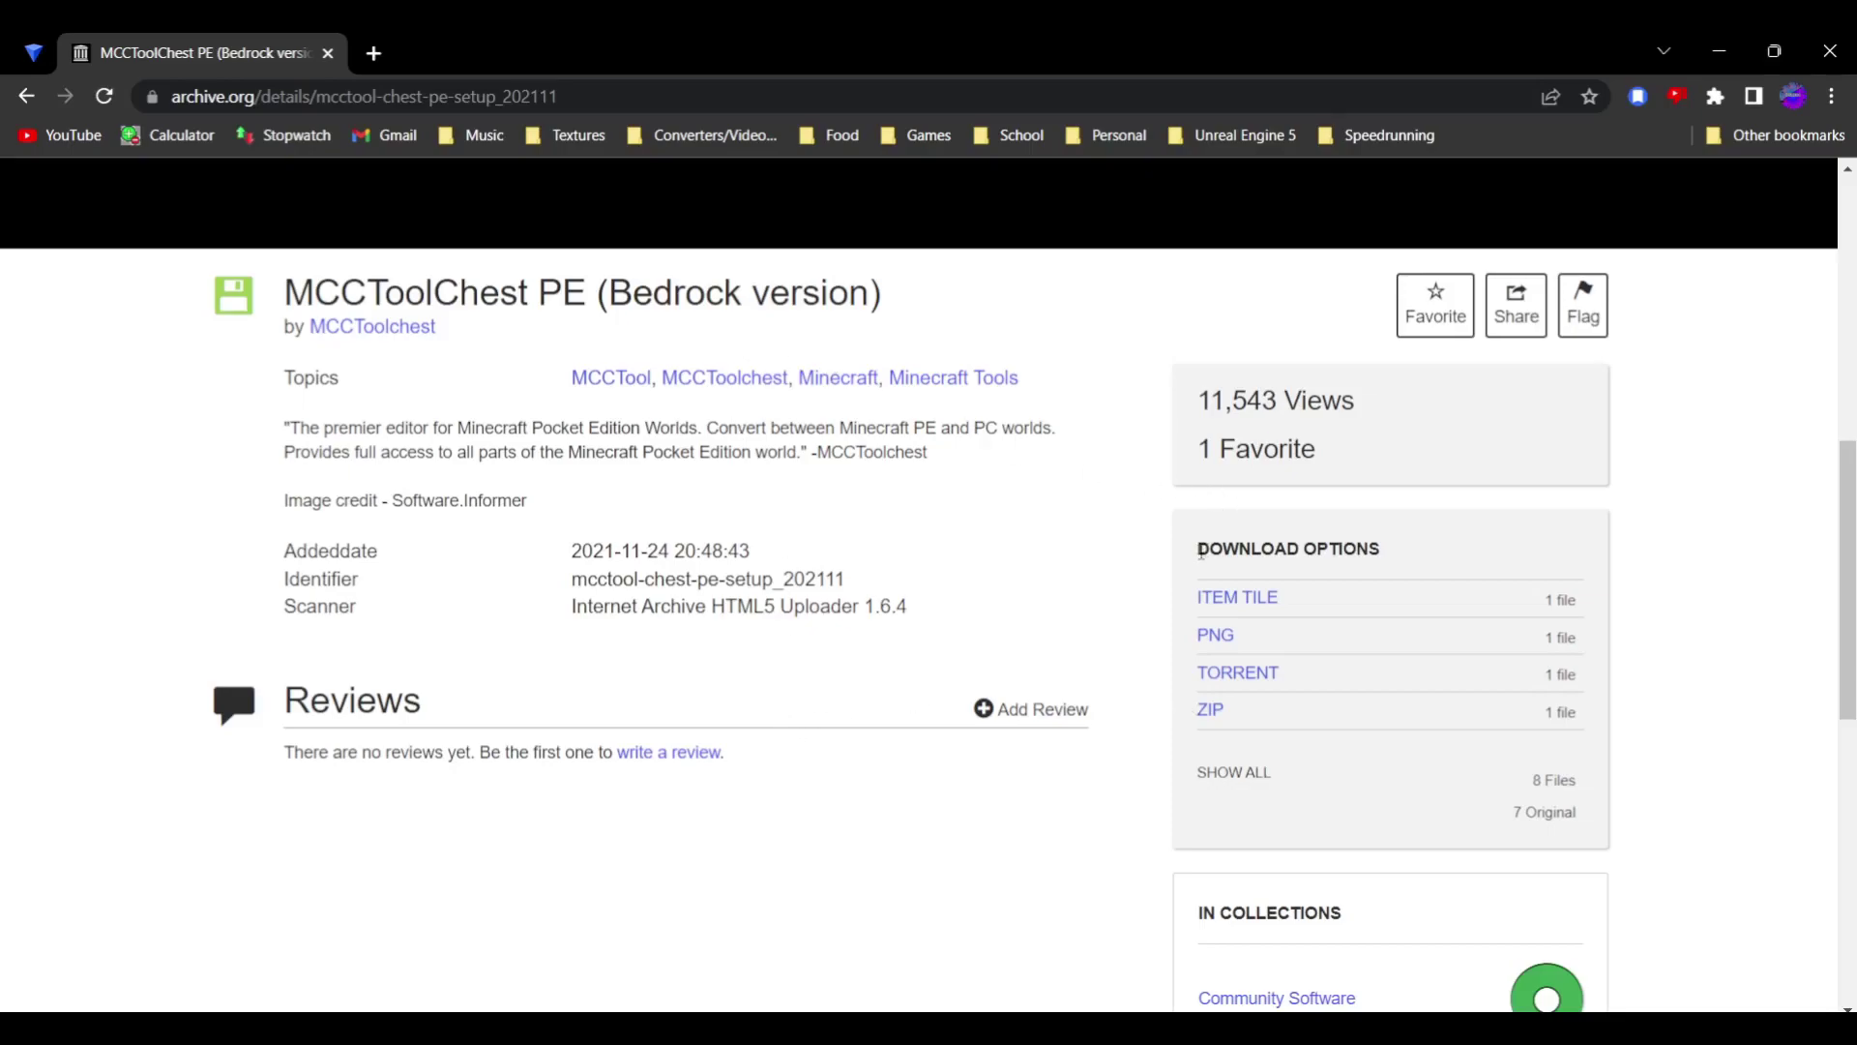
left_click_drag(1198, 552, 1382, 552)
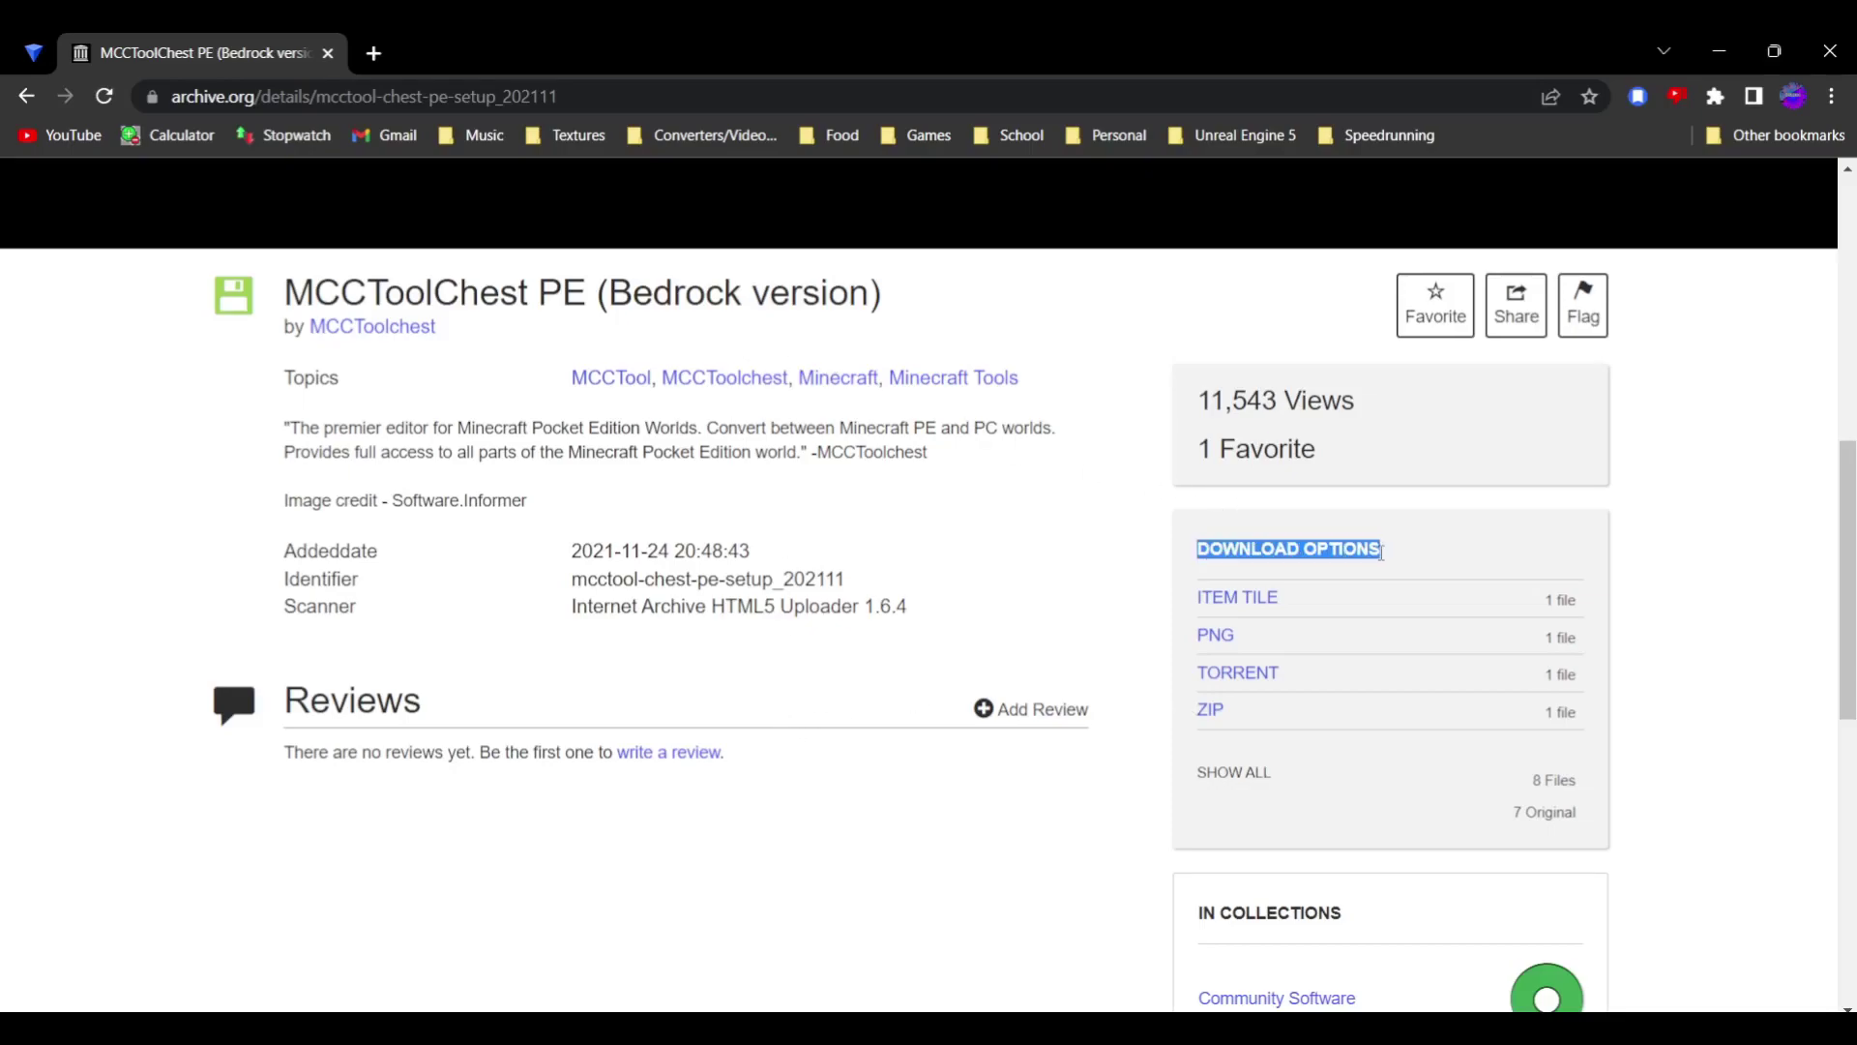
left_click(1691, 590)
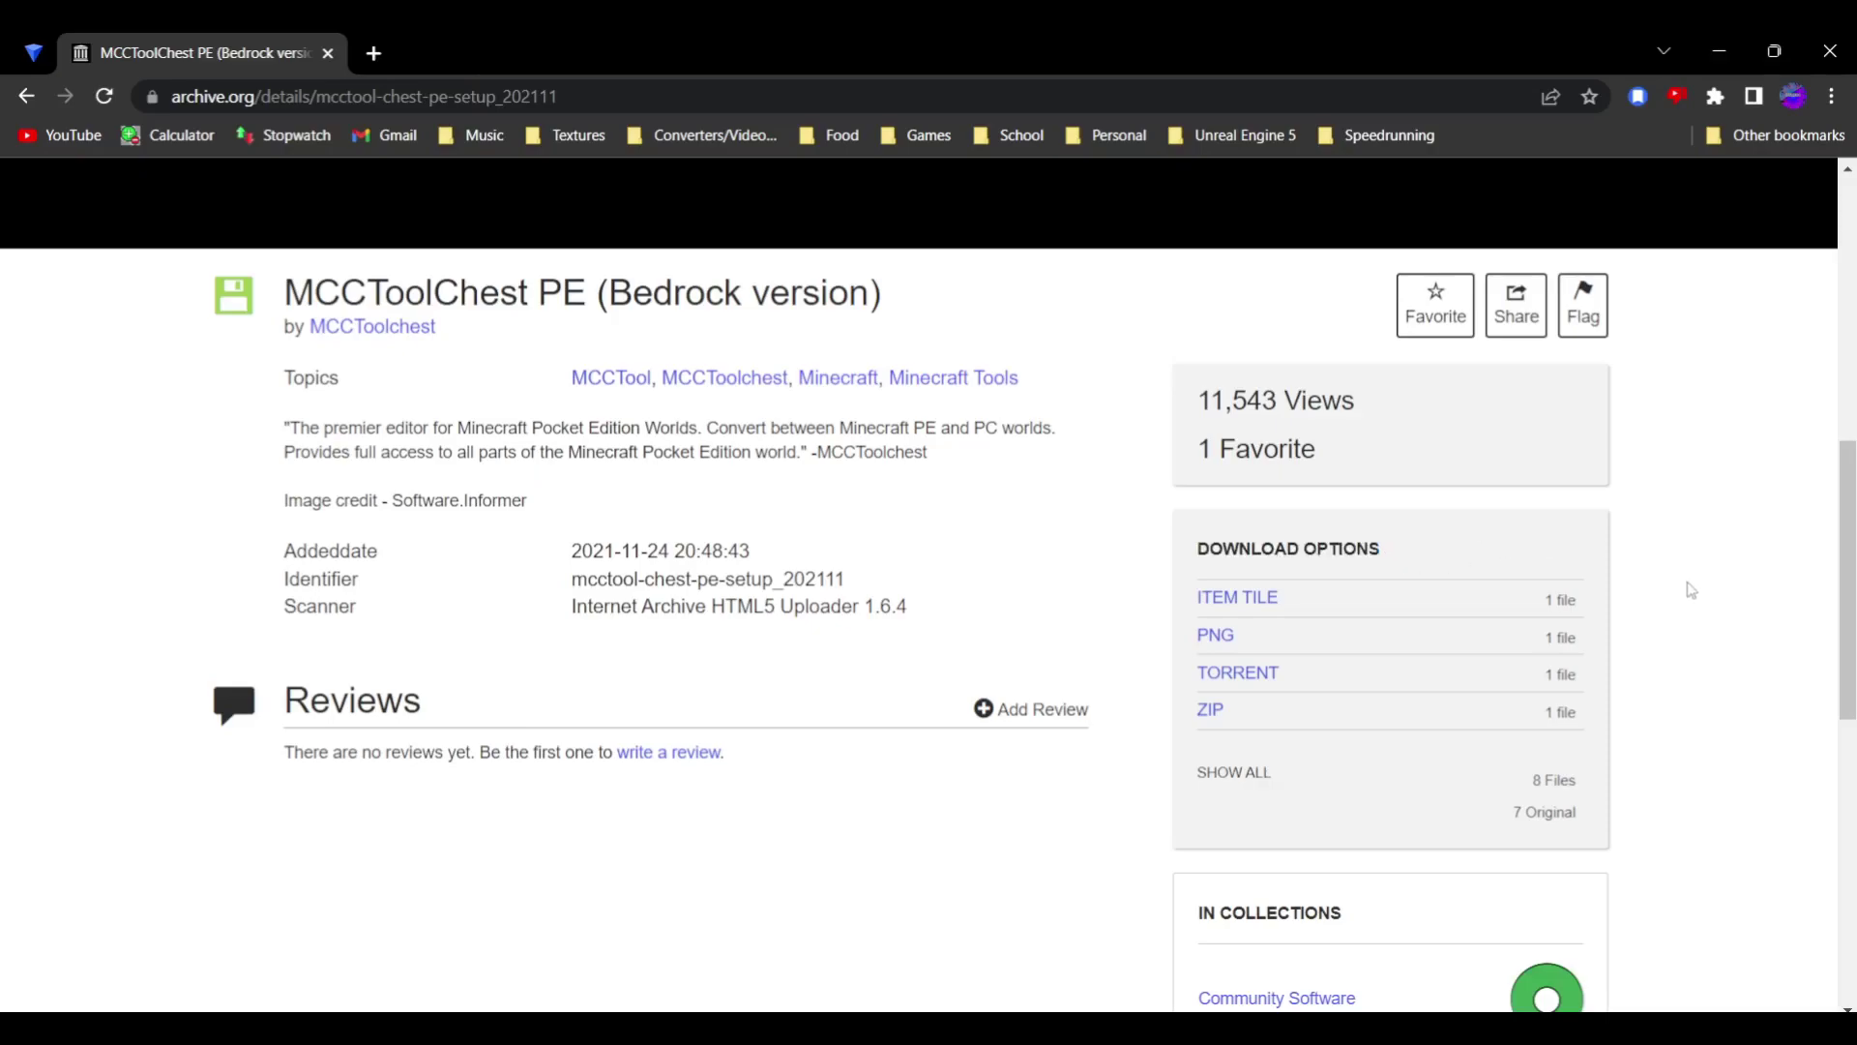
mouse_move(1310, 636)
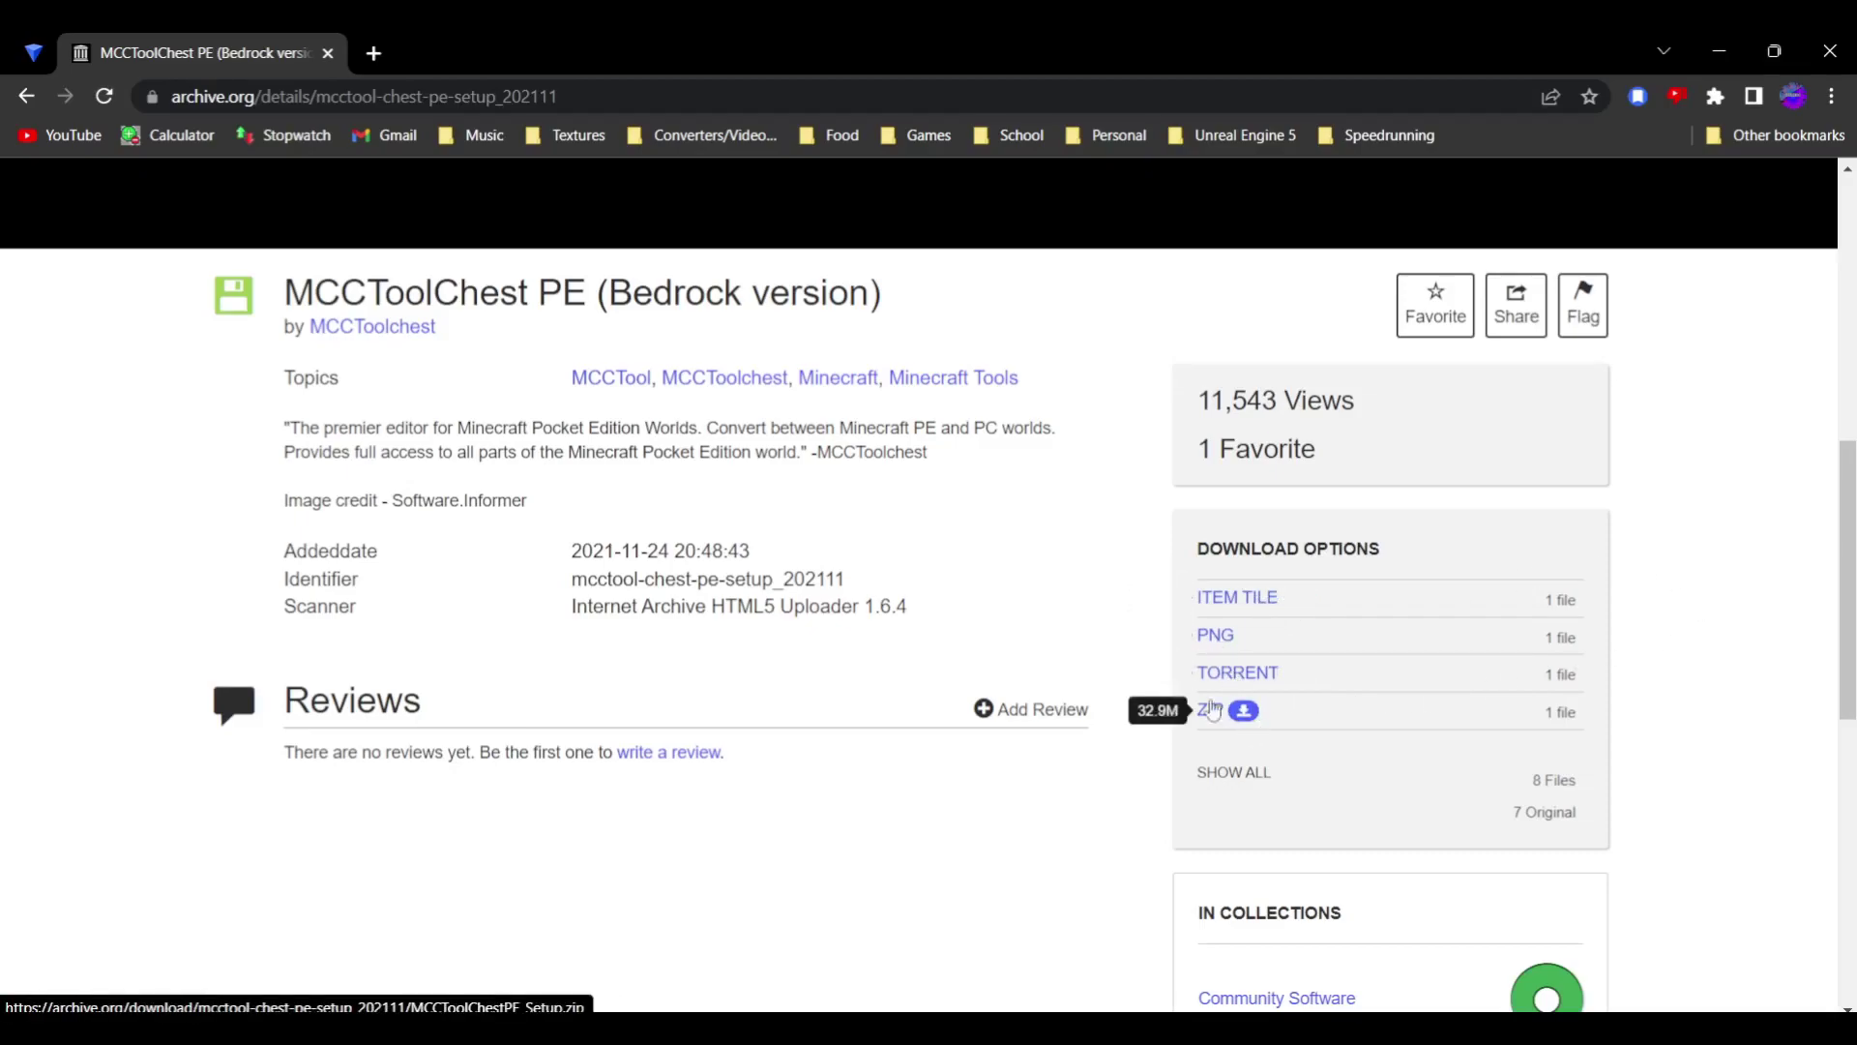
mouse_move(1219, 720)
left_click(1244, 714)
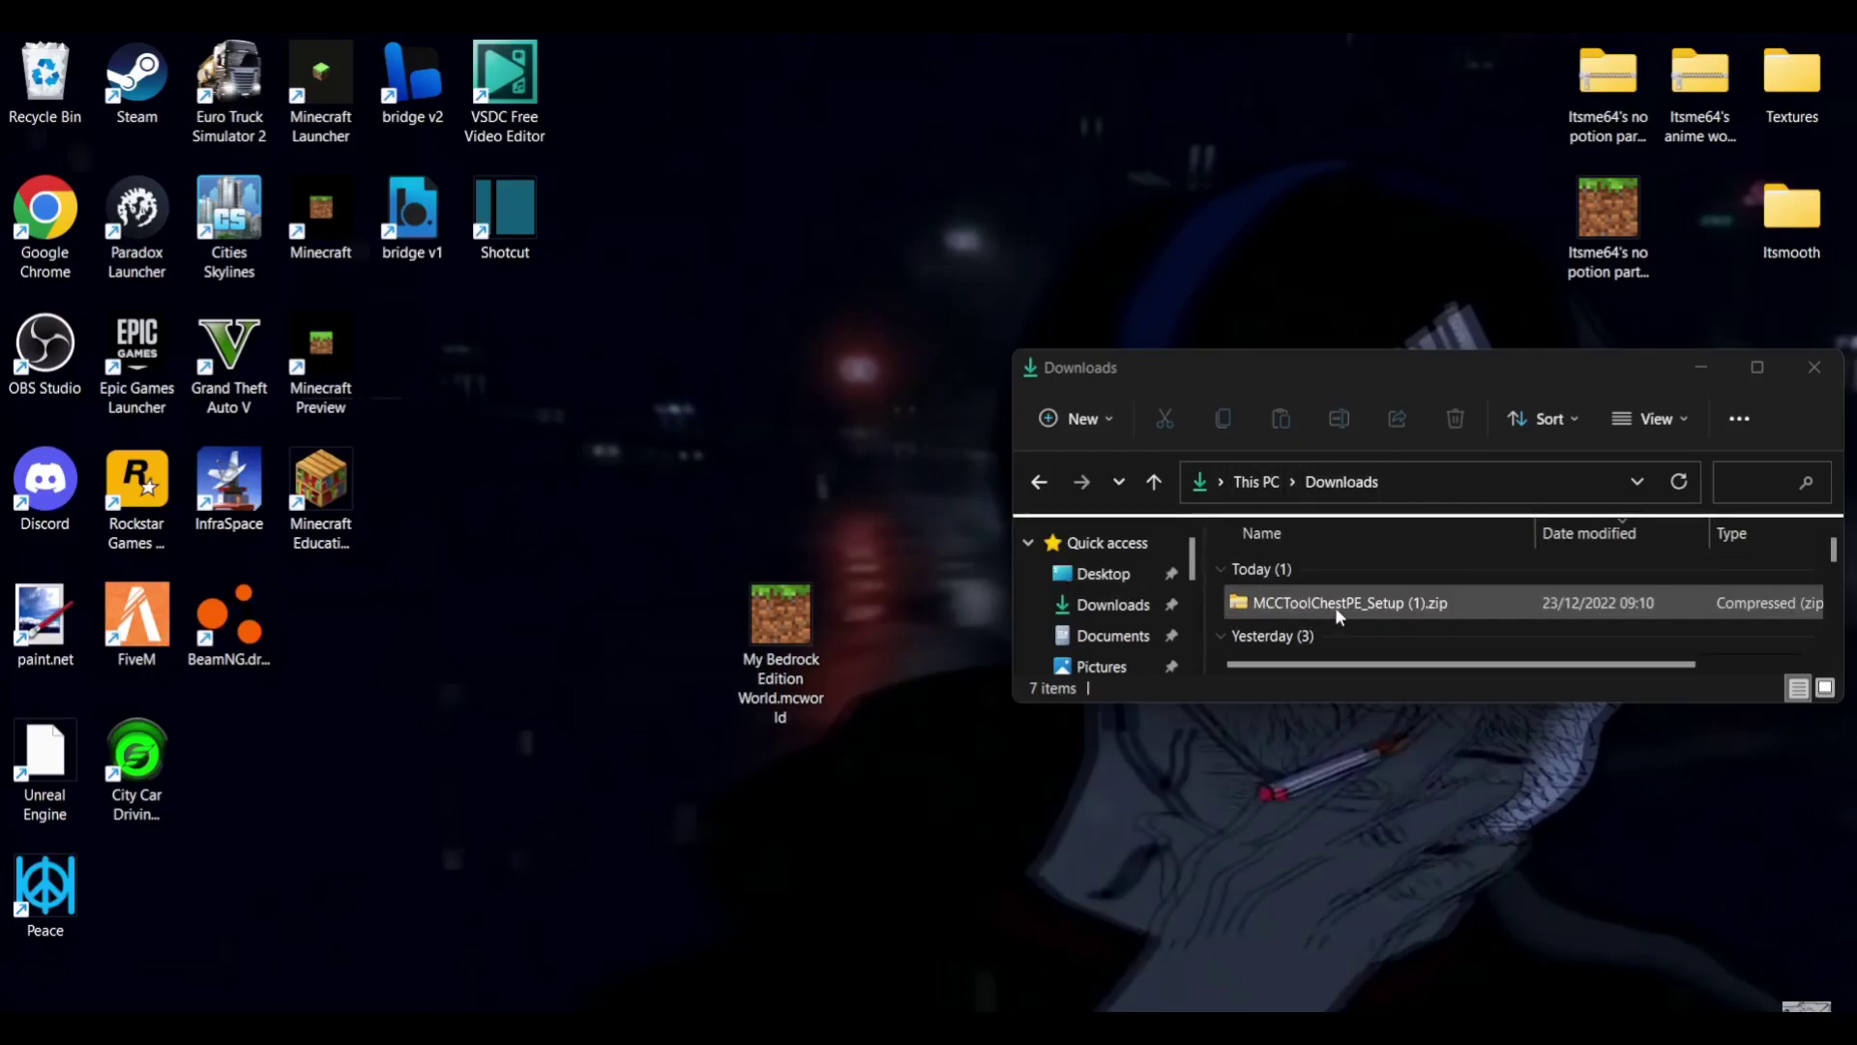
Step: Move the downloaded zip onto the desktop and open it in a resized window showing its files
left_click_drag(1328, 594, 928, 683)
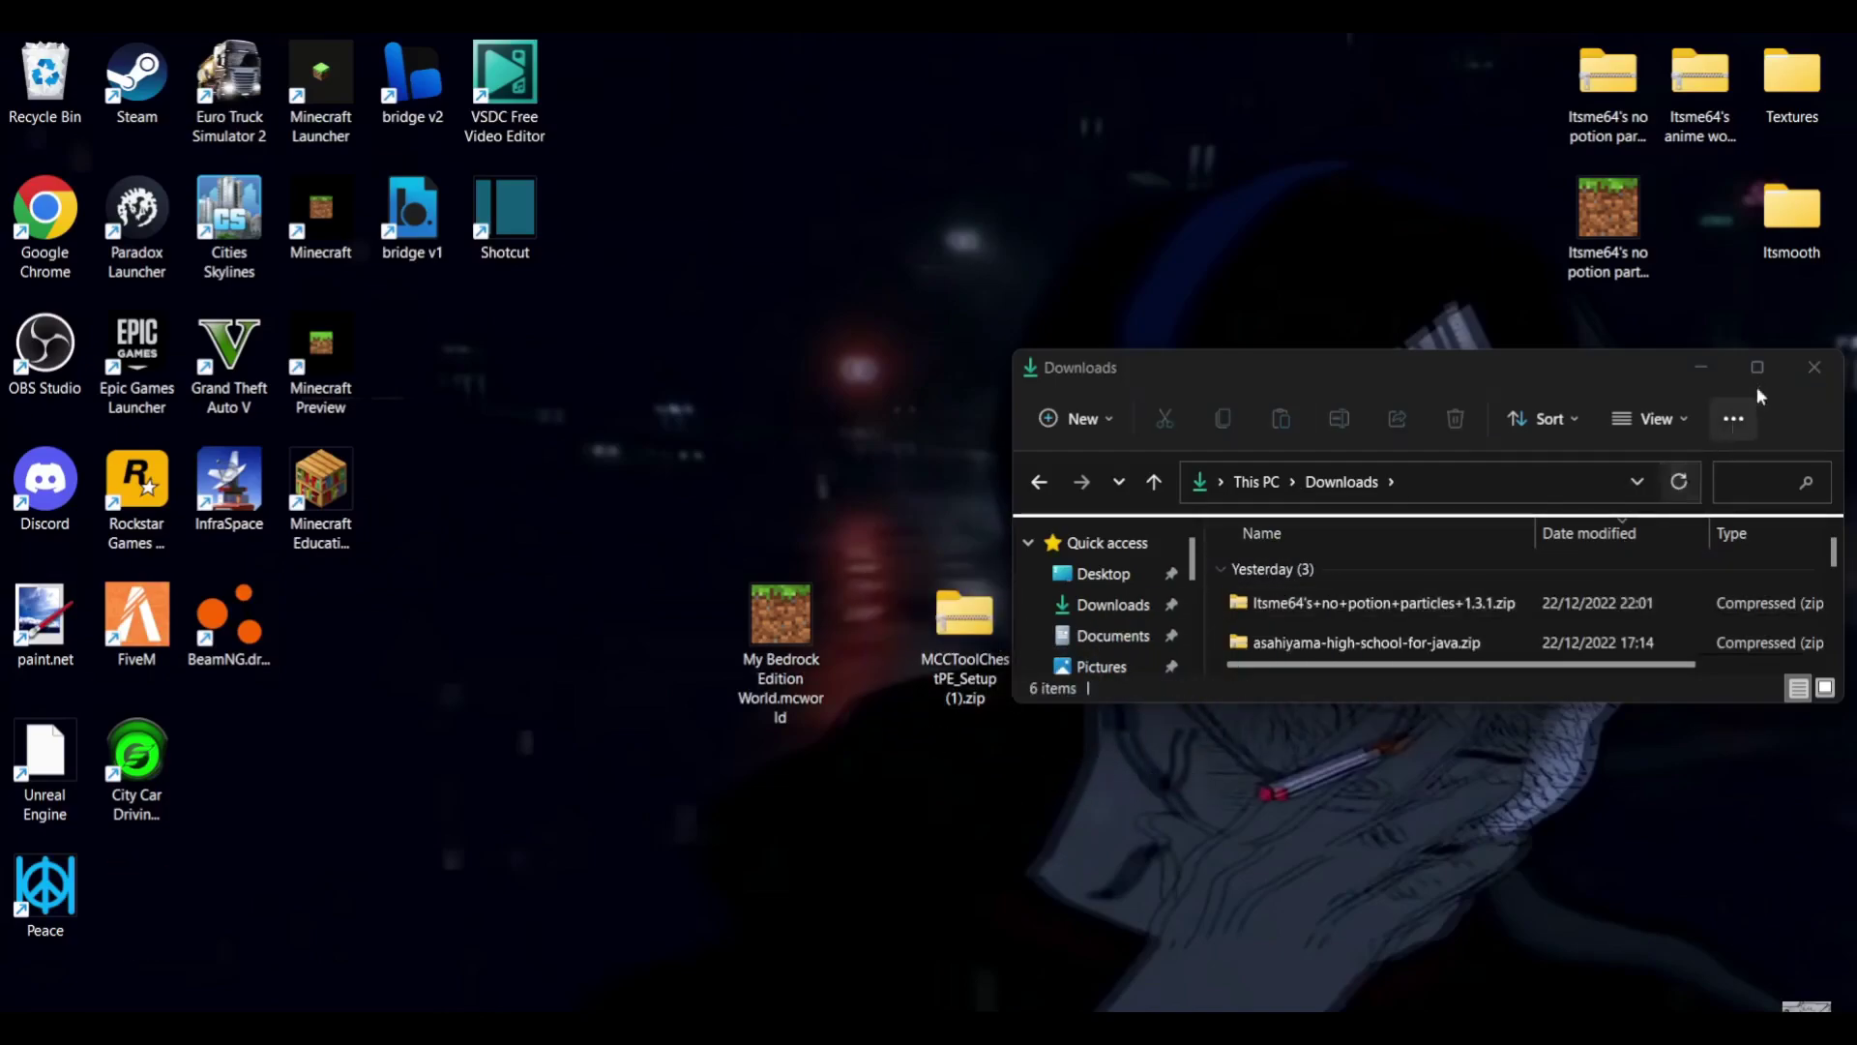
left_click(1815, 368)
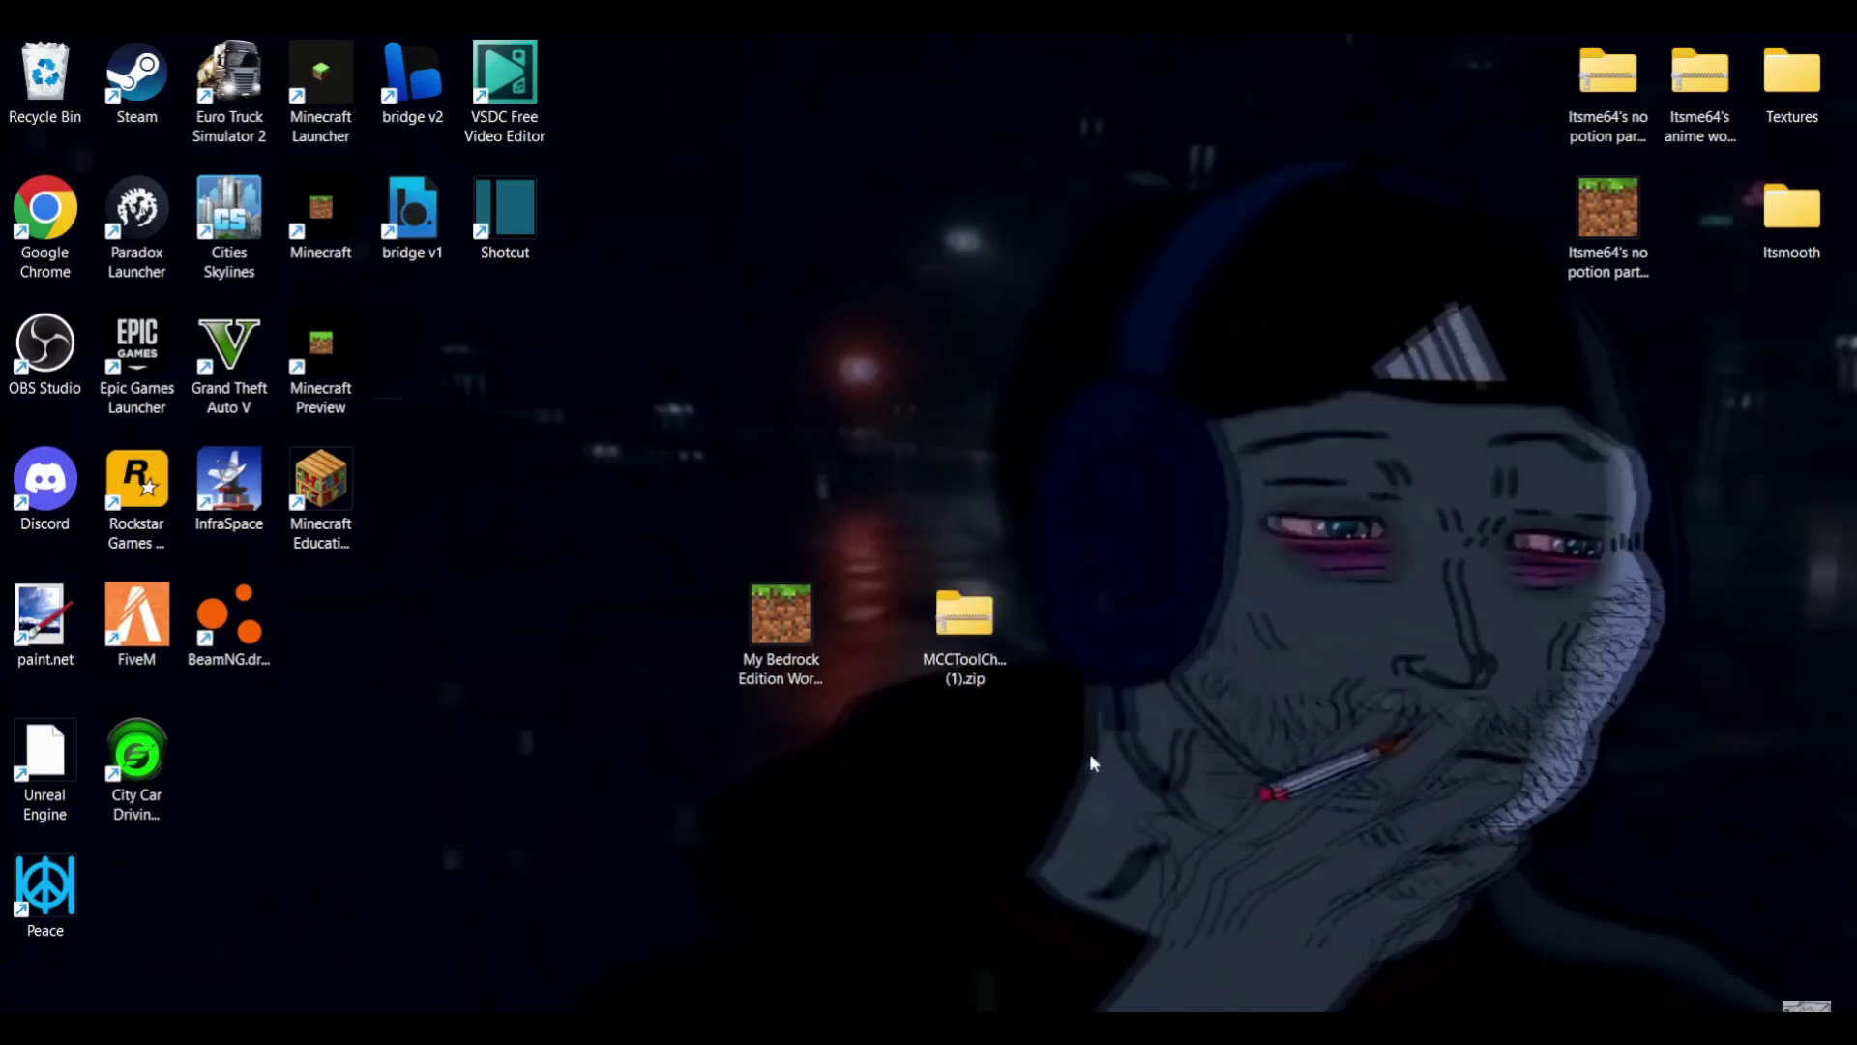
double_click(972, 609)
left_click(1766, 49)
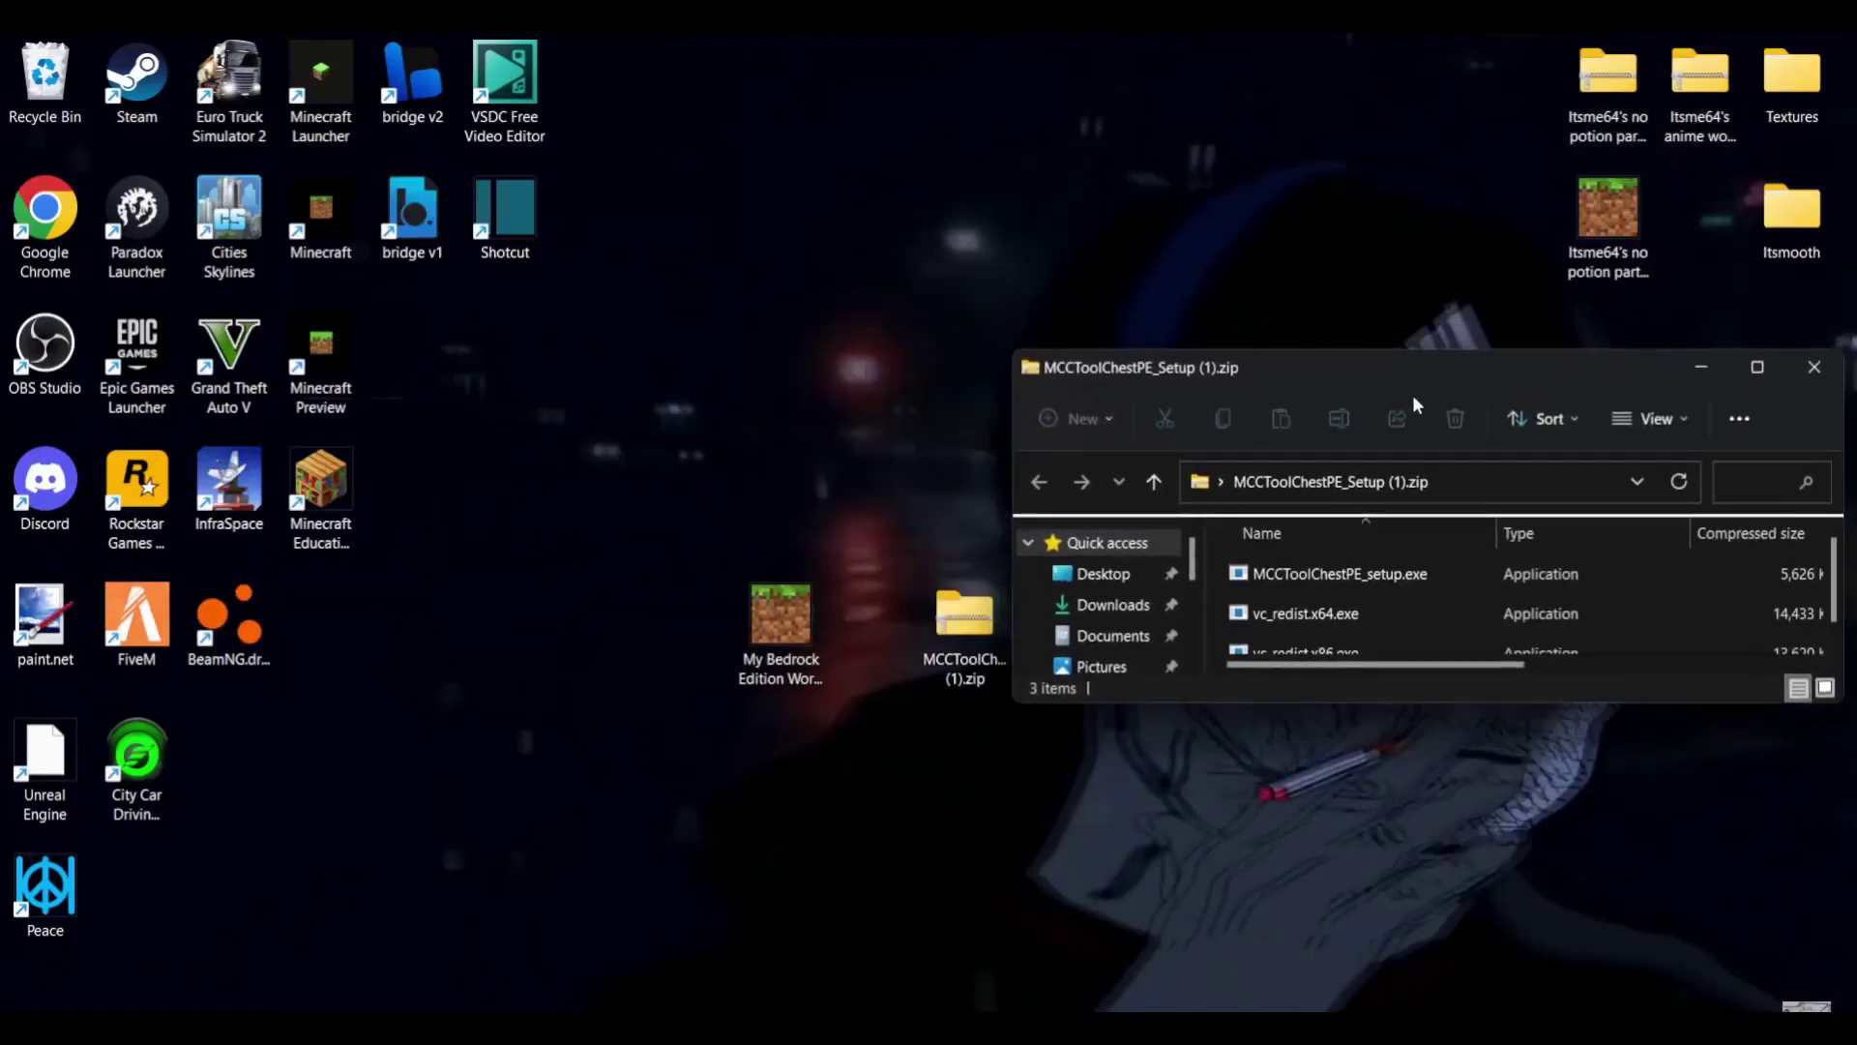
left_click_drag(1435, 378, 634, 236)
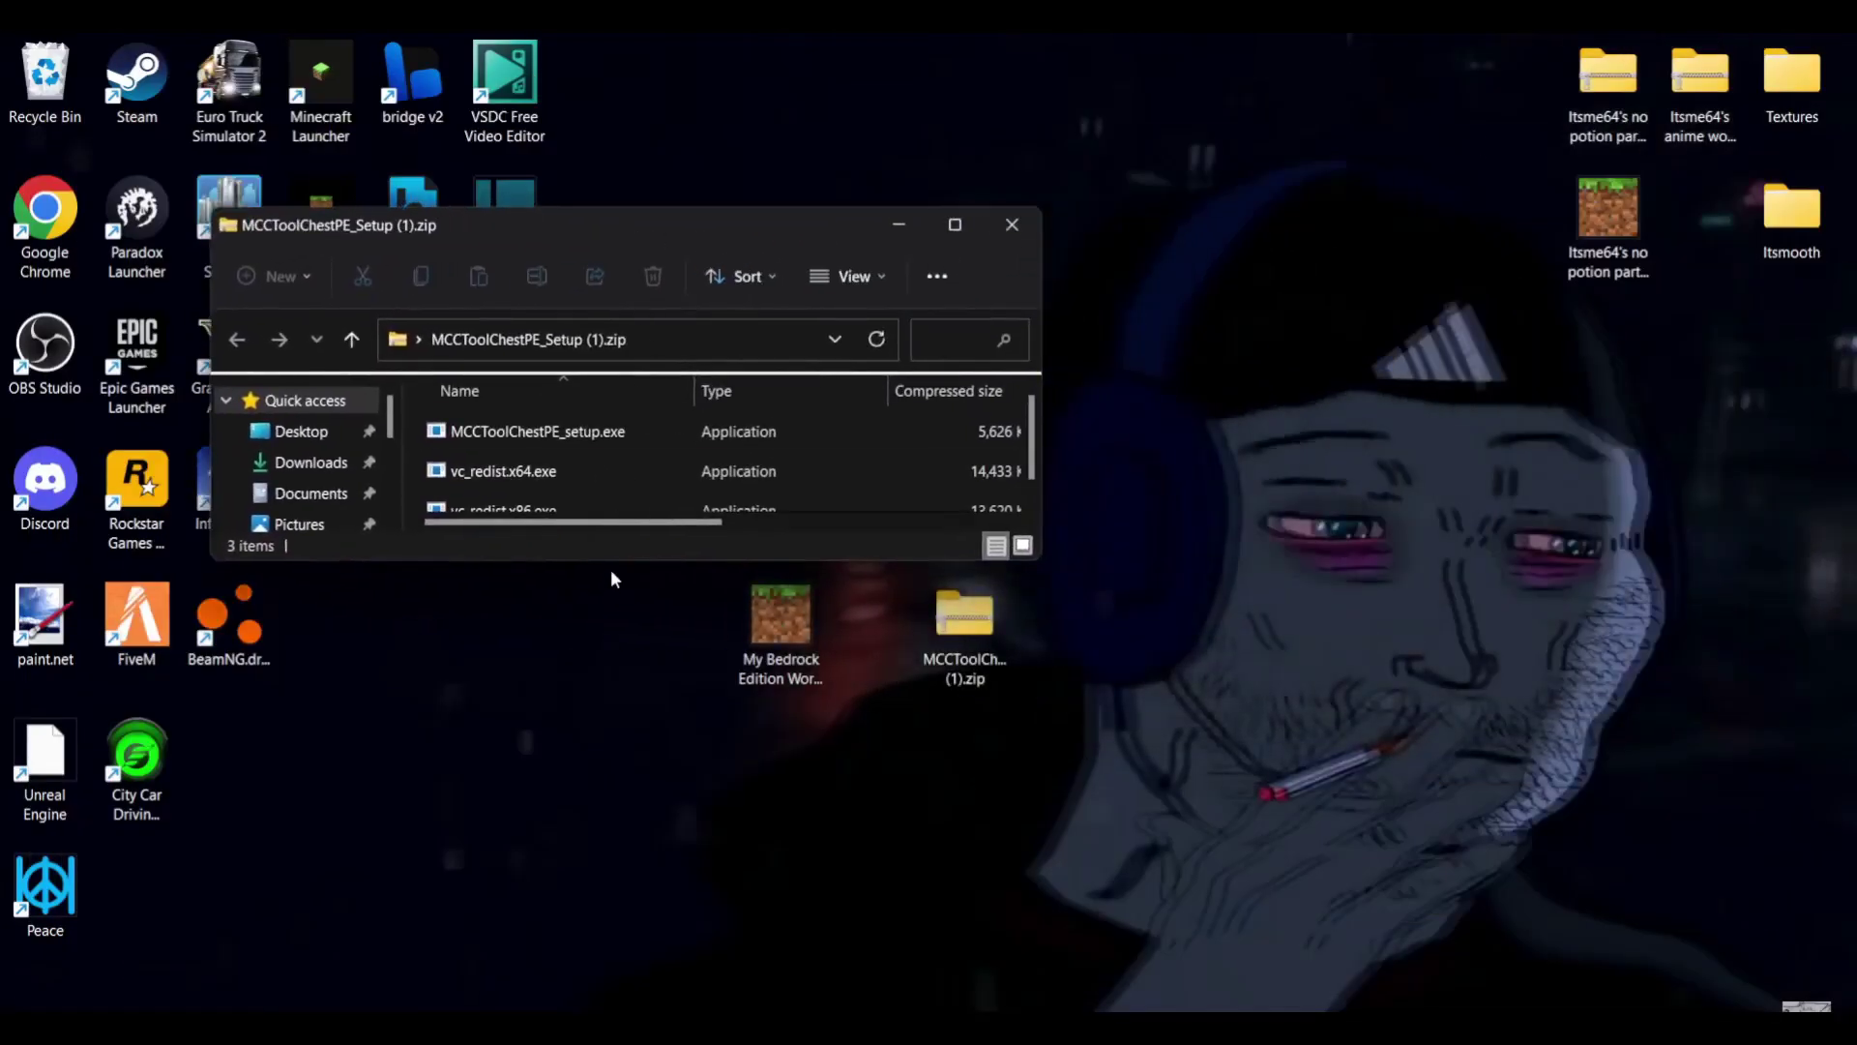
left_click_drag(613, 561, 615, 777)
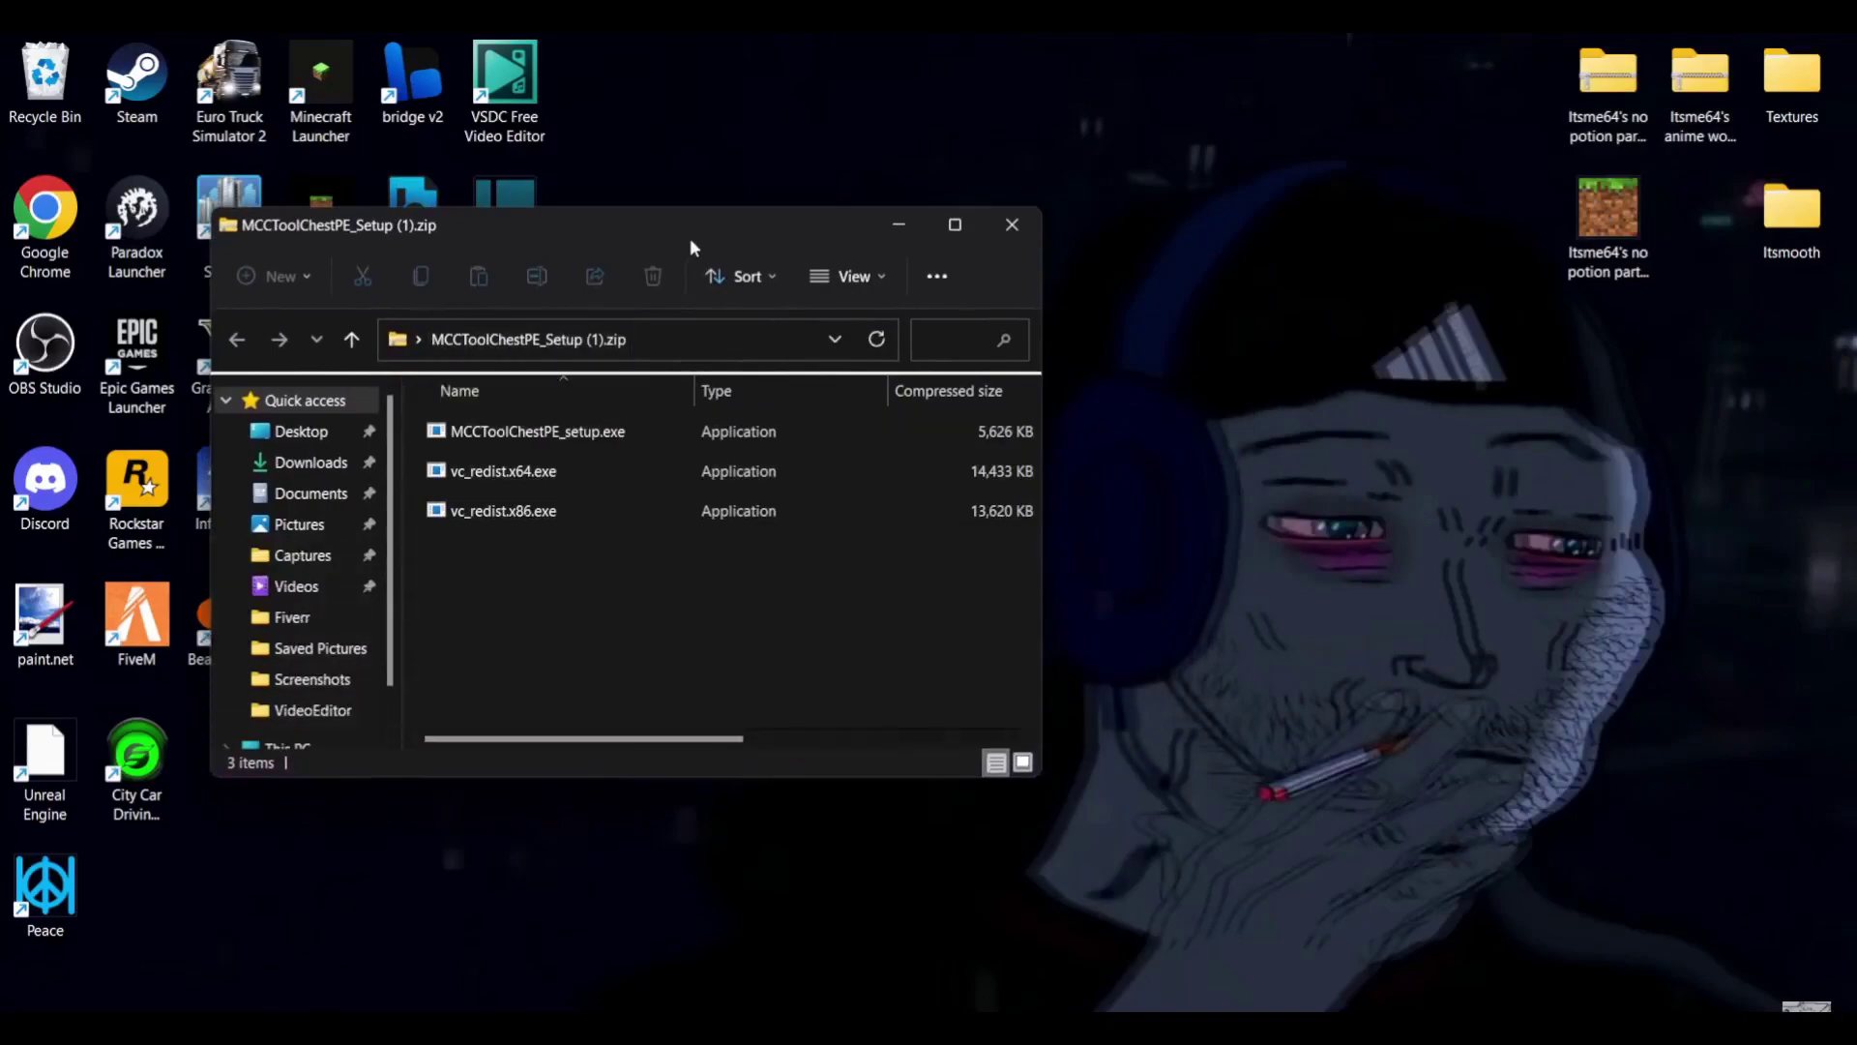
left_click_drag(691, 240, 620, 241)
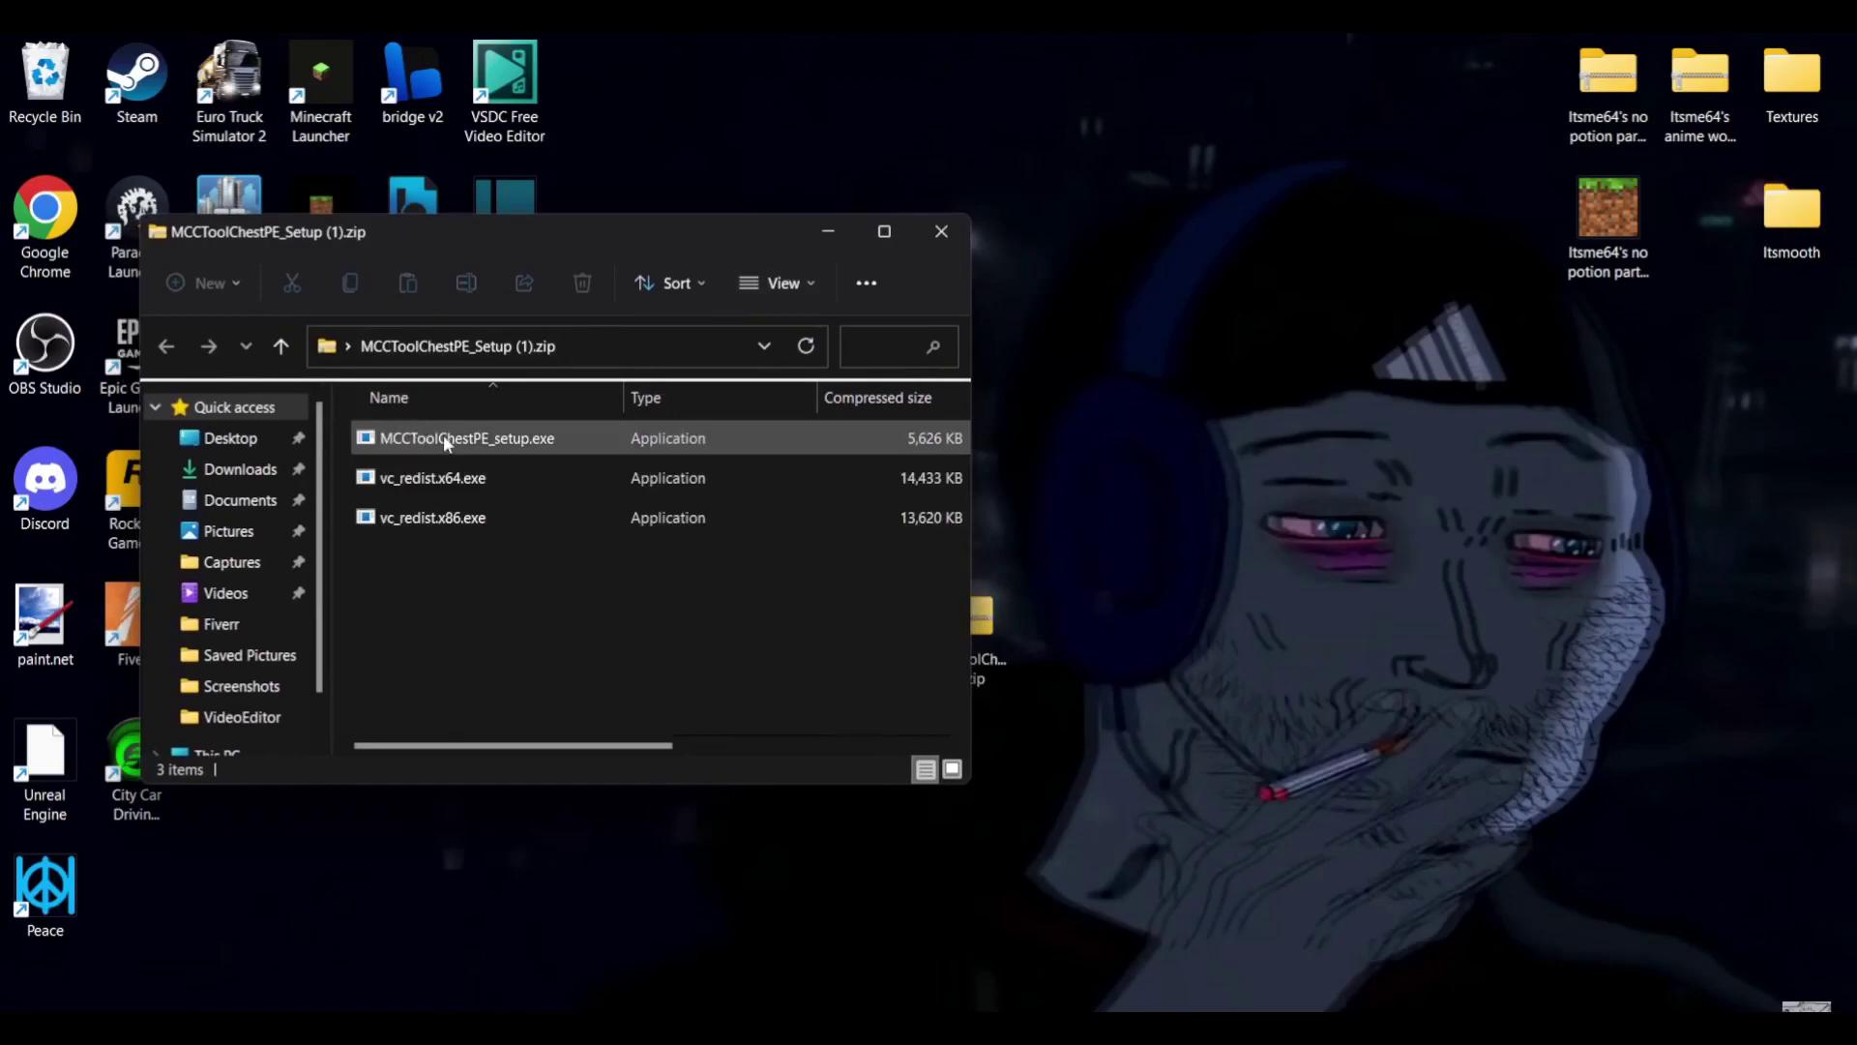
Step: Copy MCCToolChestPE_setup.exe onto the desktop beside the zip and close the zip window
left_click_drag(450, 431, 1162, 627)
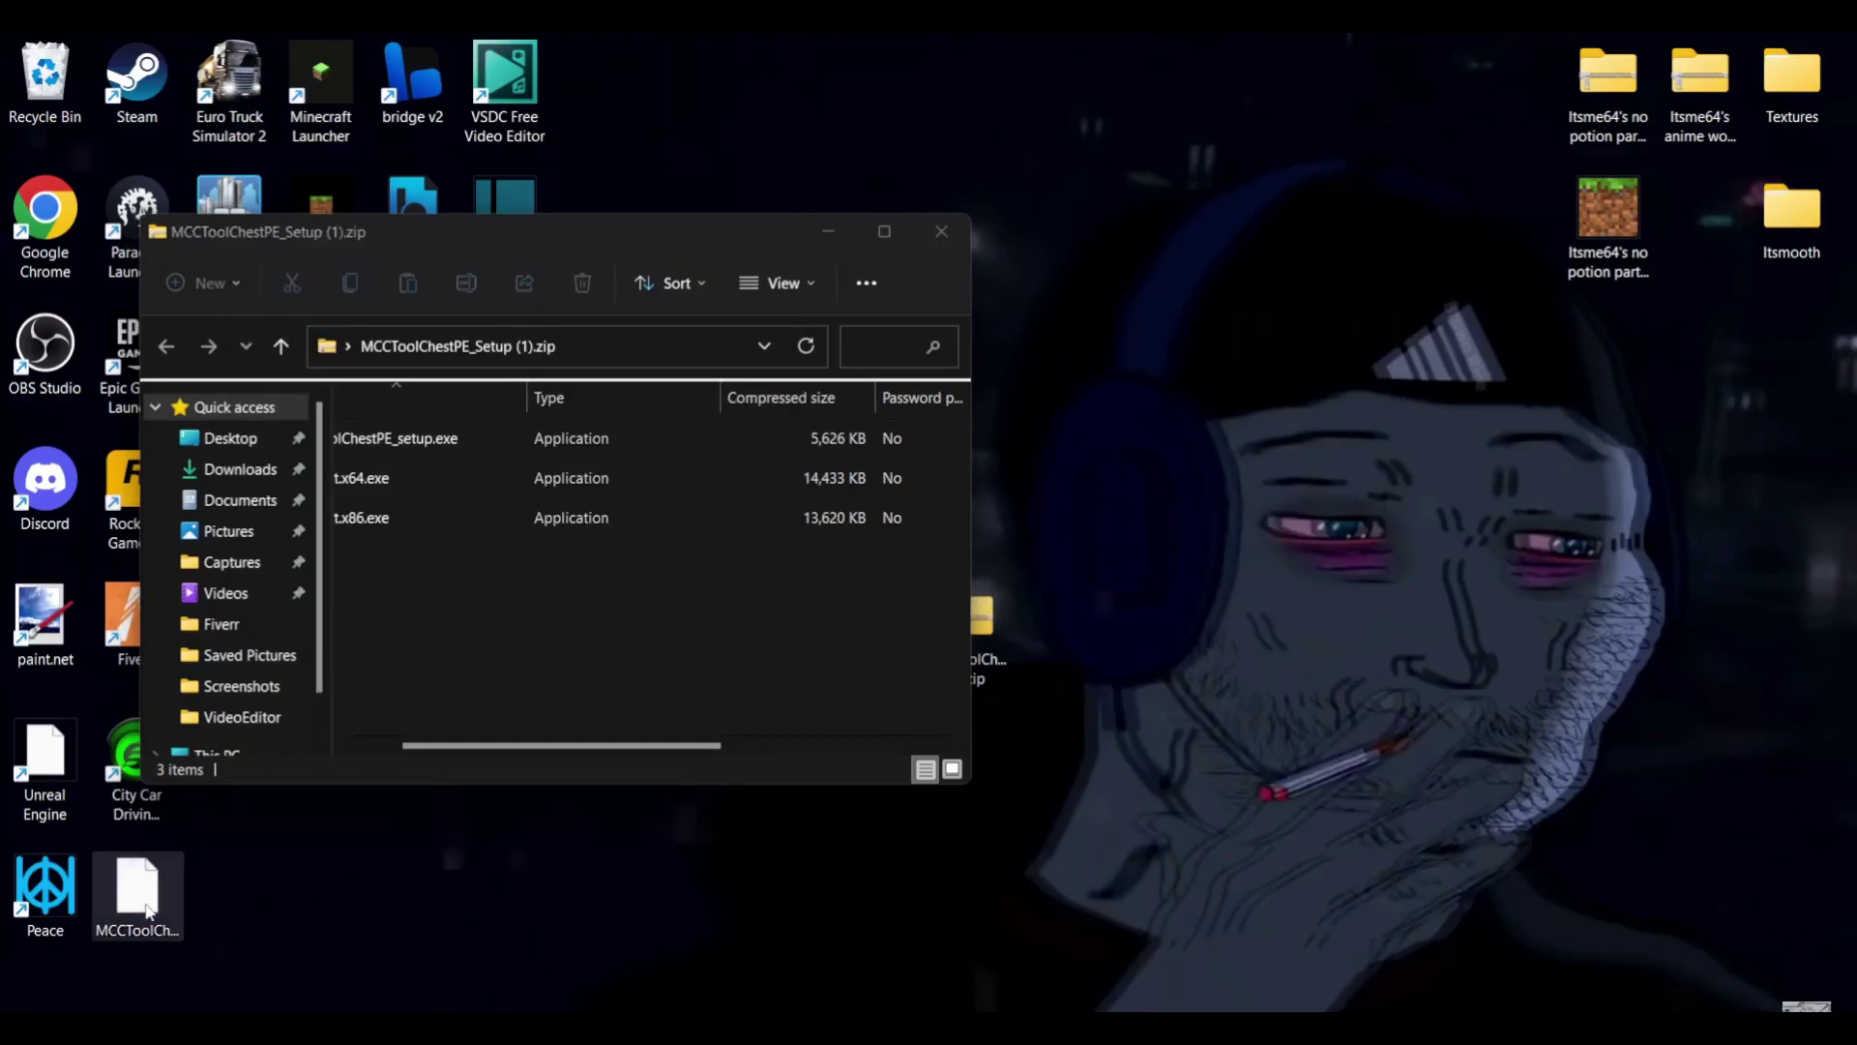
left_click_drag(136, 886, 1151, 646)
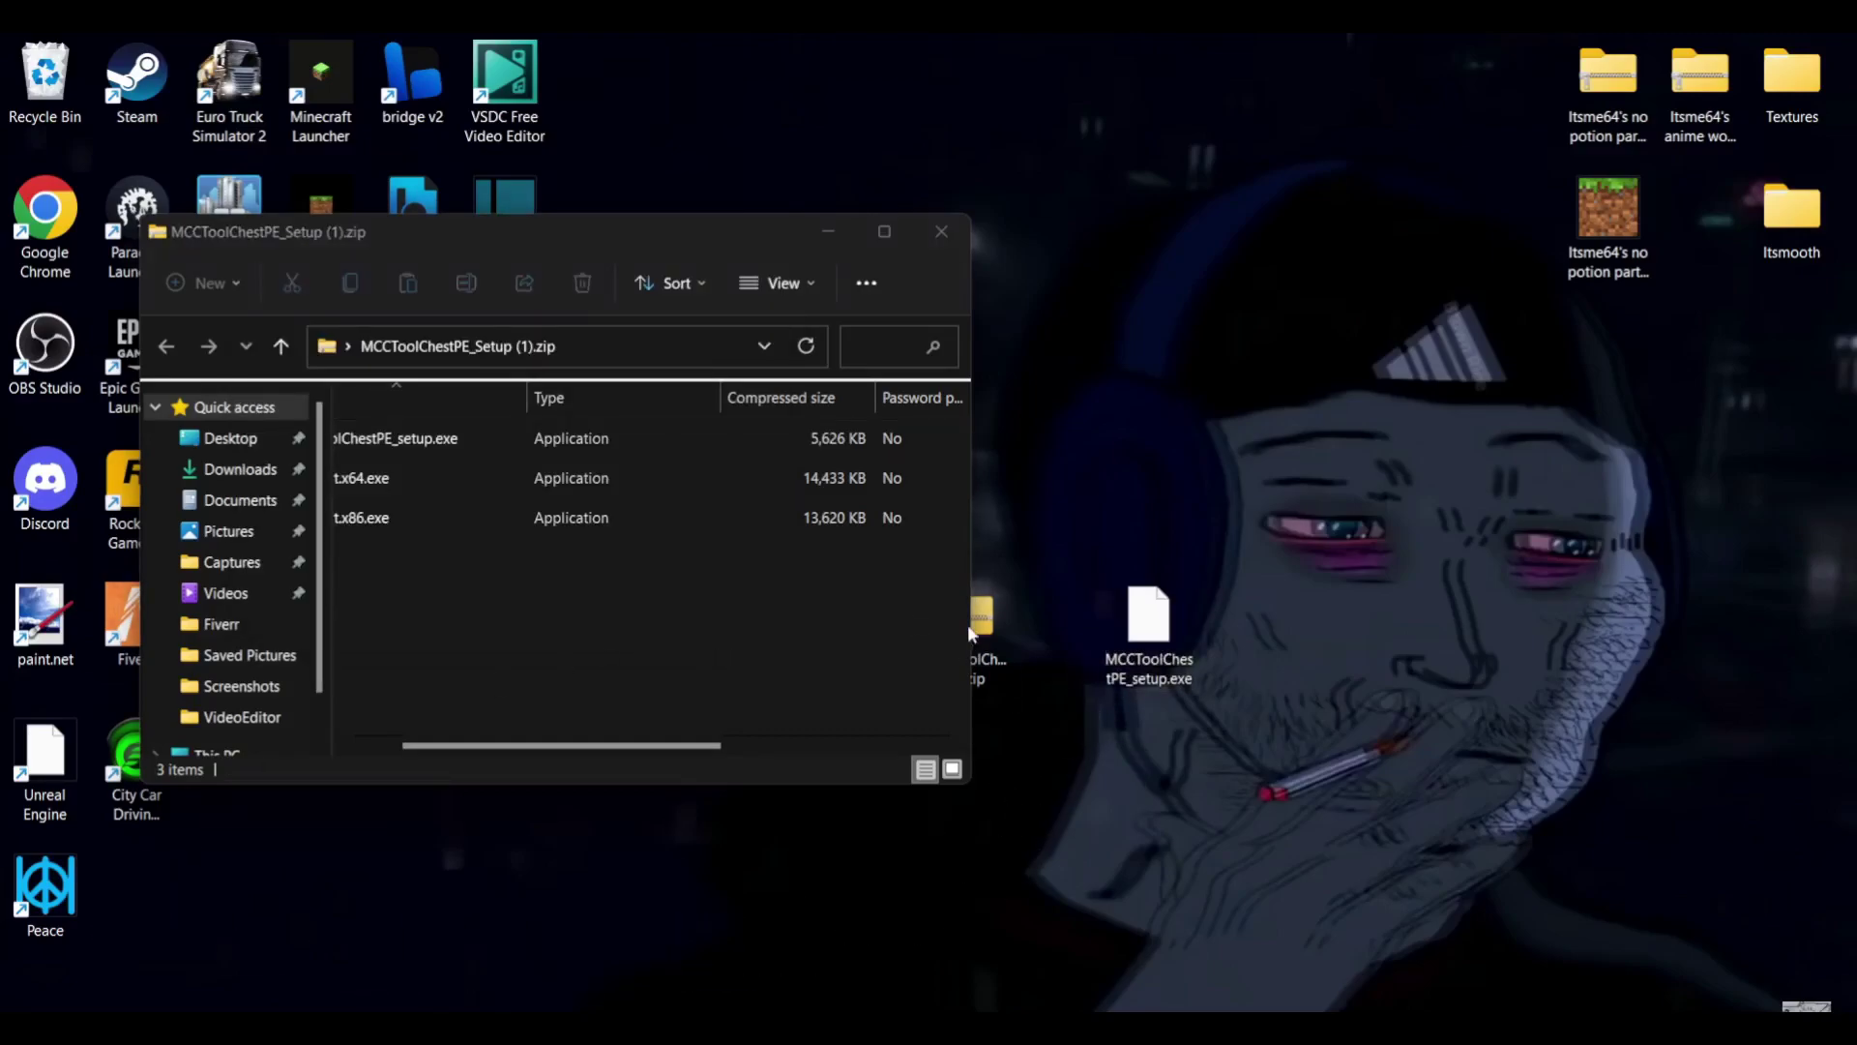
left_click(941, 232)
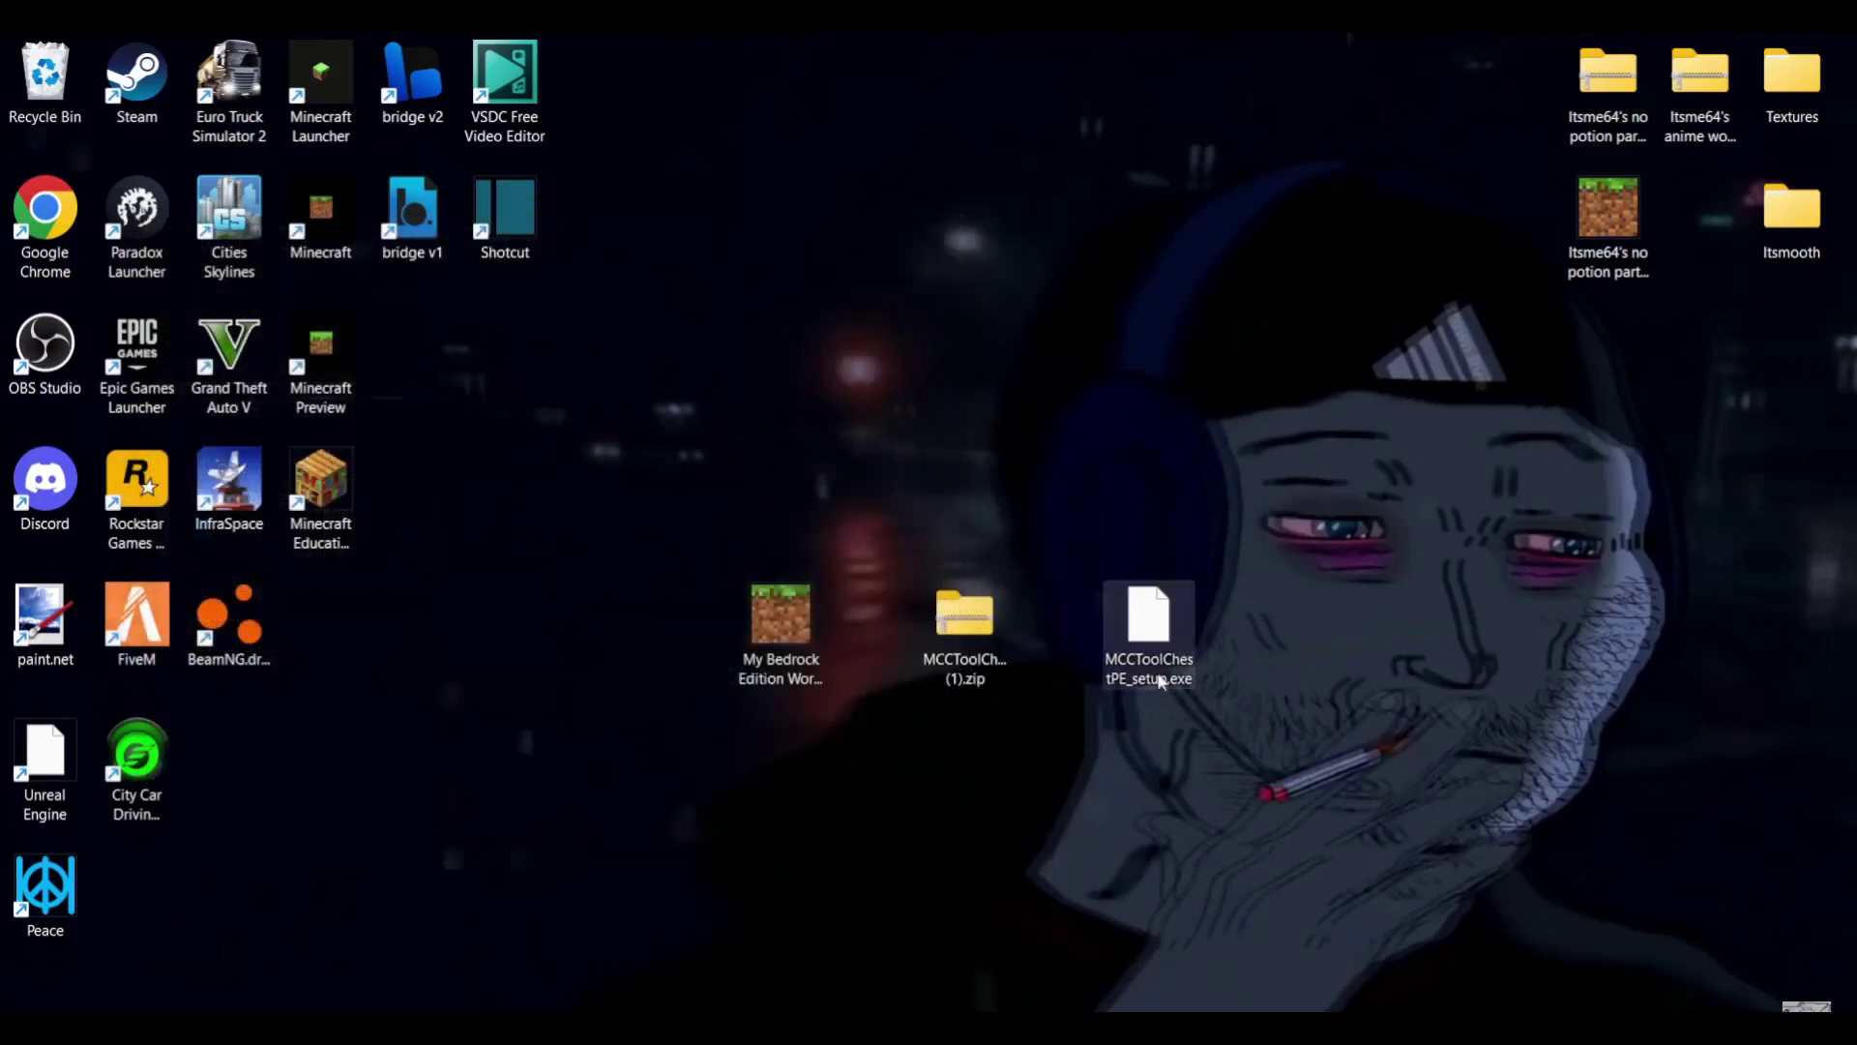
Step: Run MCCToolChestPE_setup.exe and install into the default Program Files (x86) folder, then finish
double_click(1151, 630)
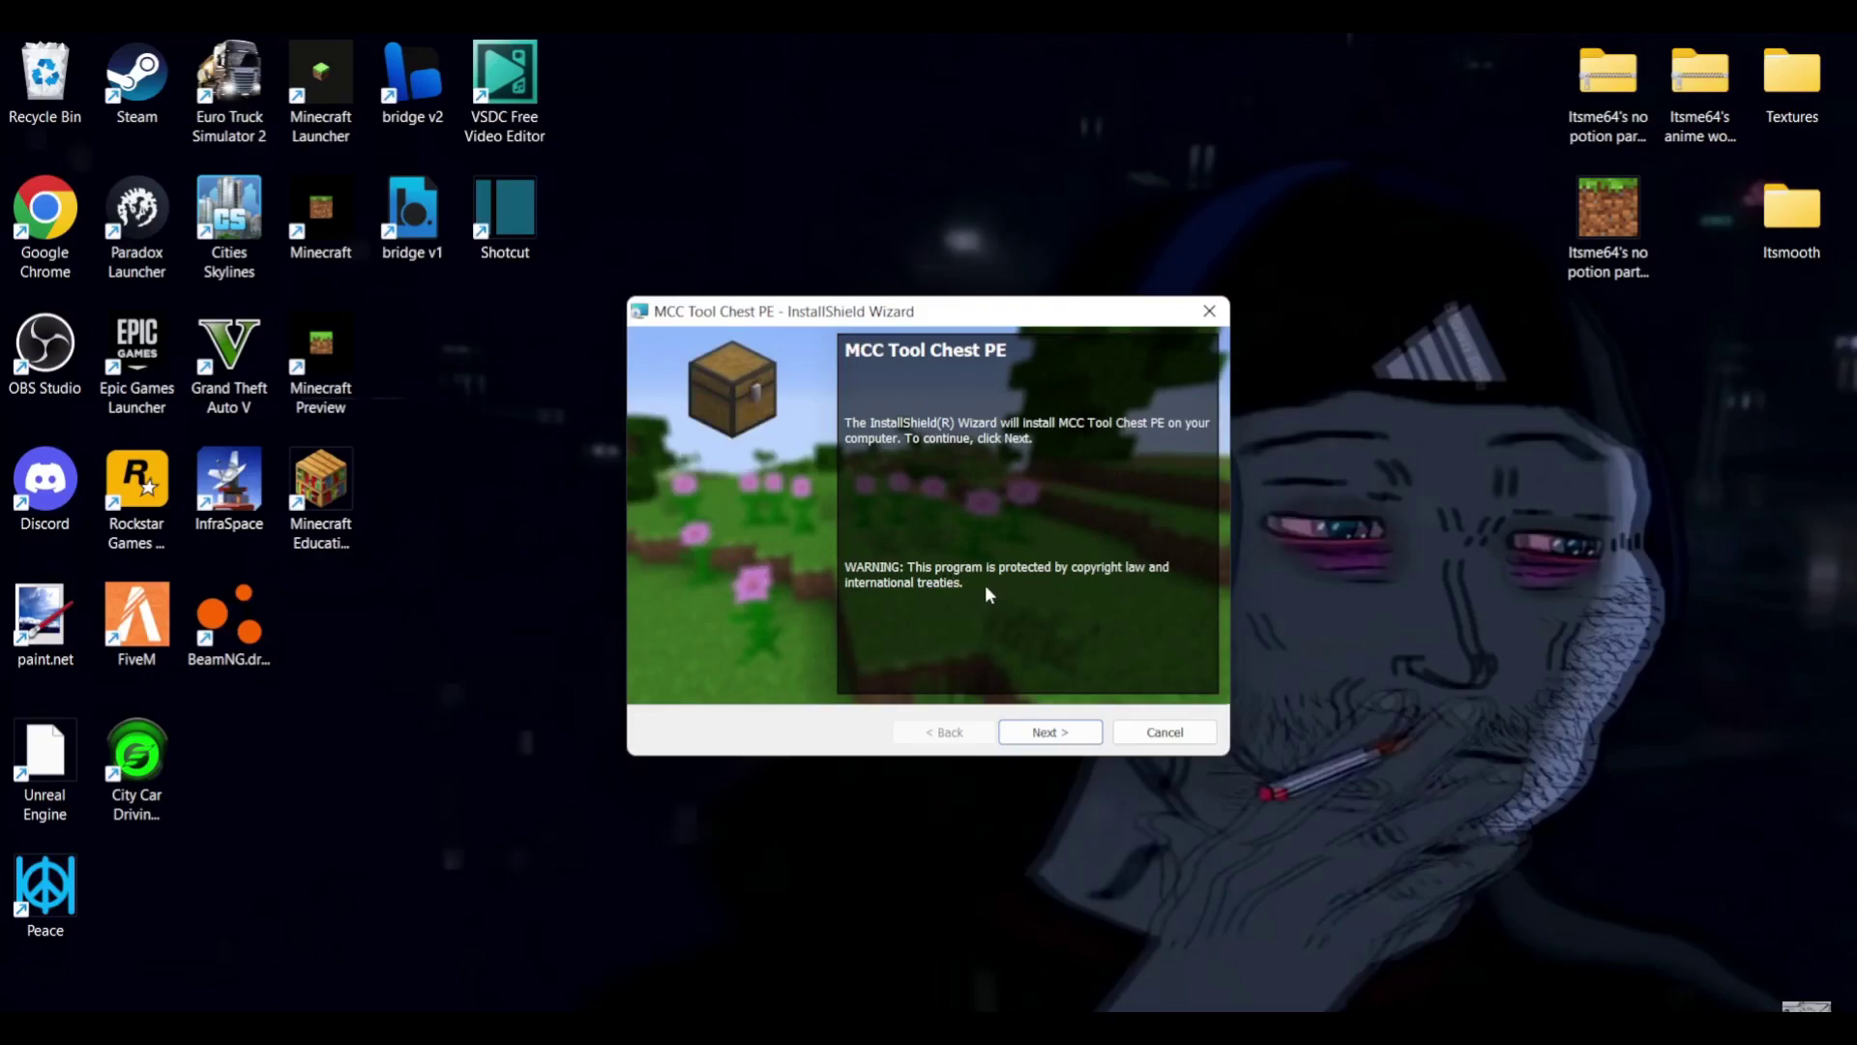
left_click(1038, 731)
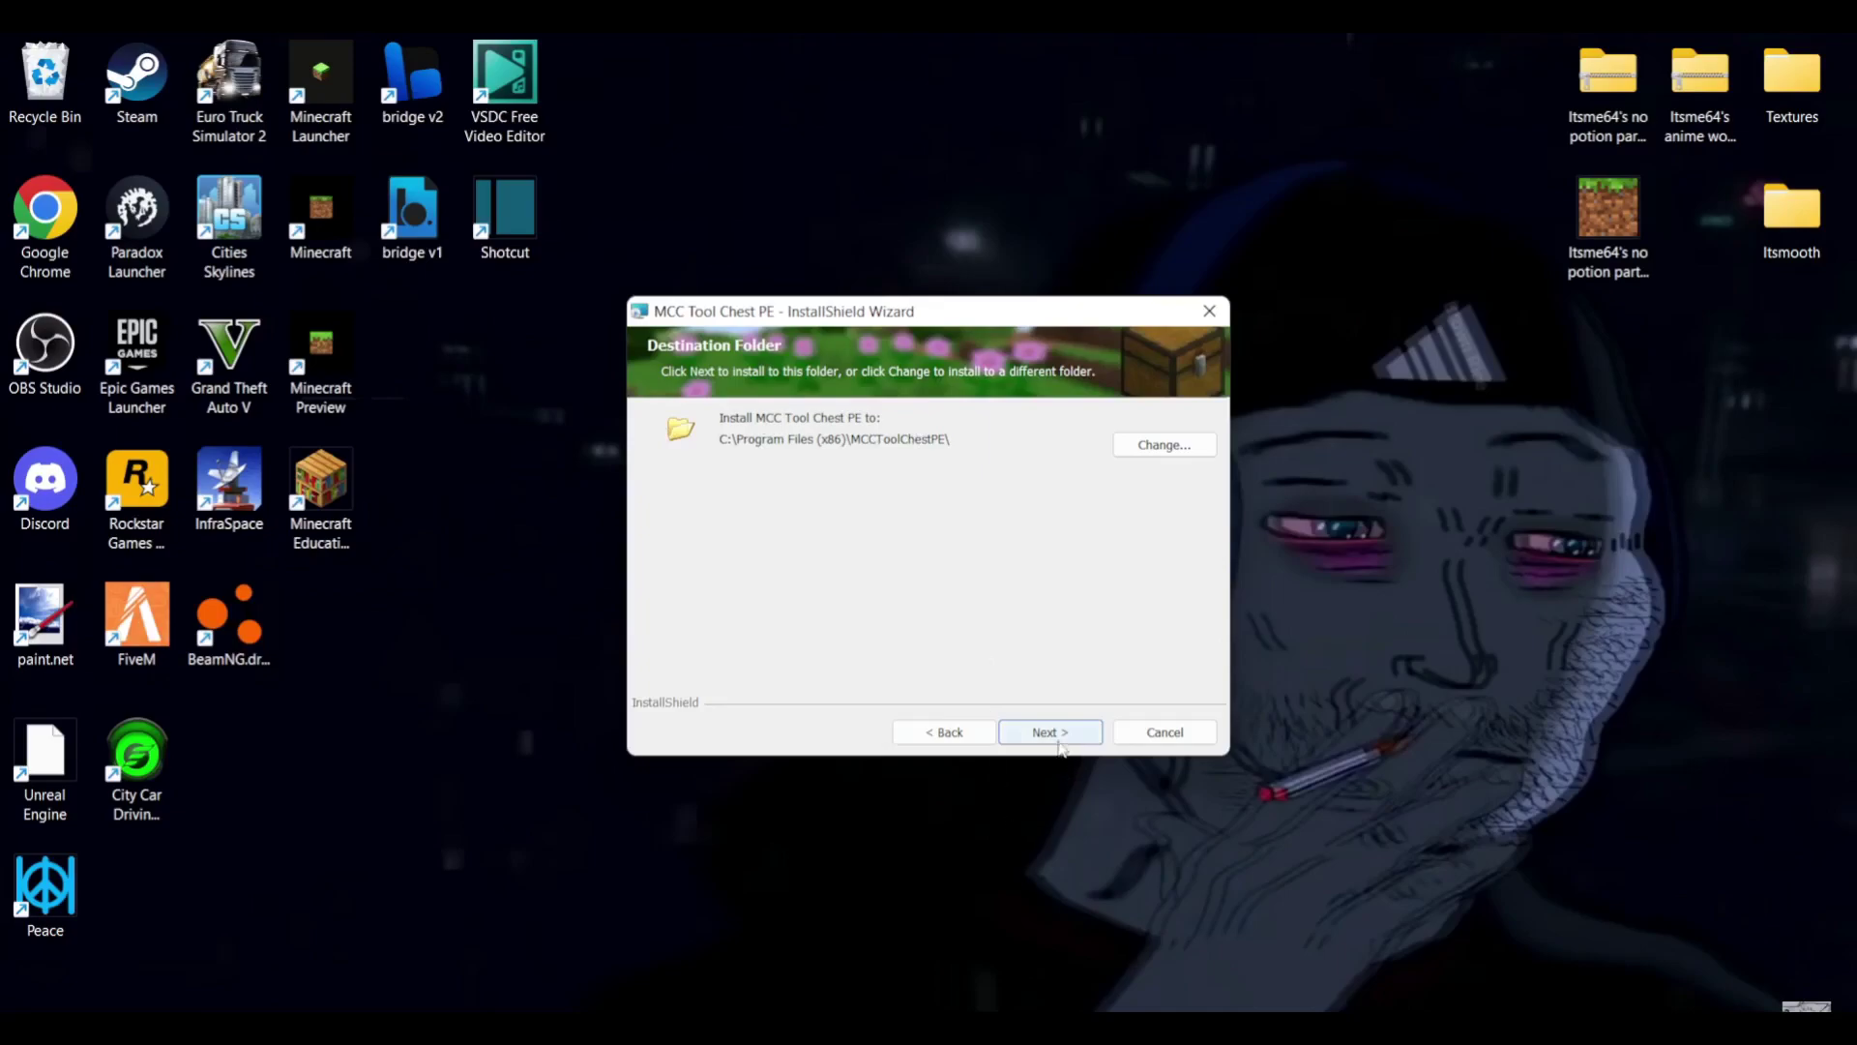
left_click(1068, 737)
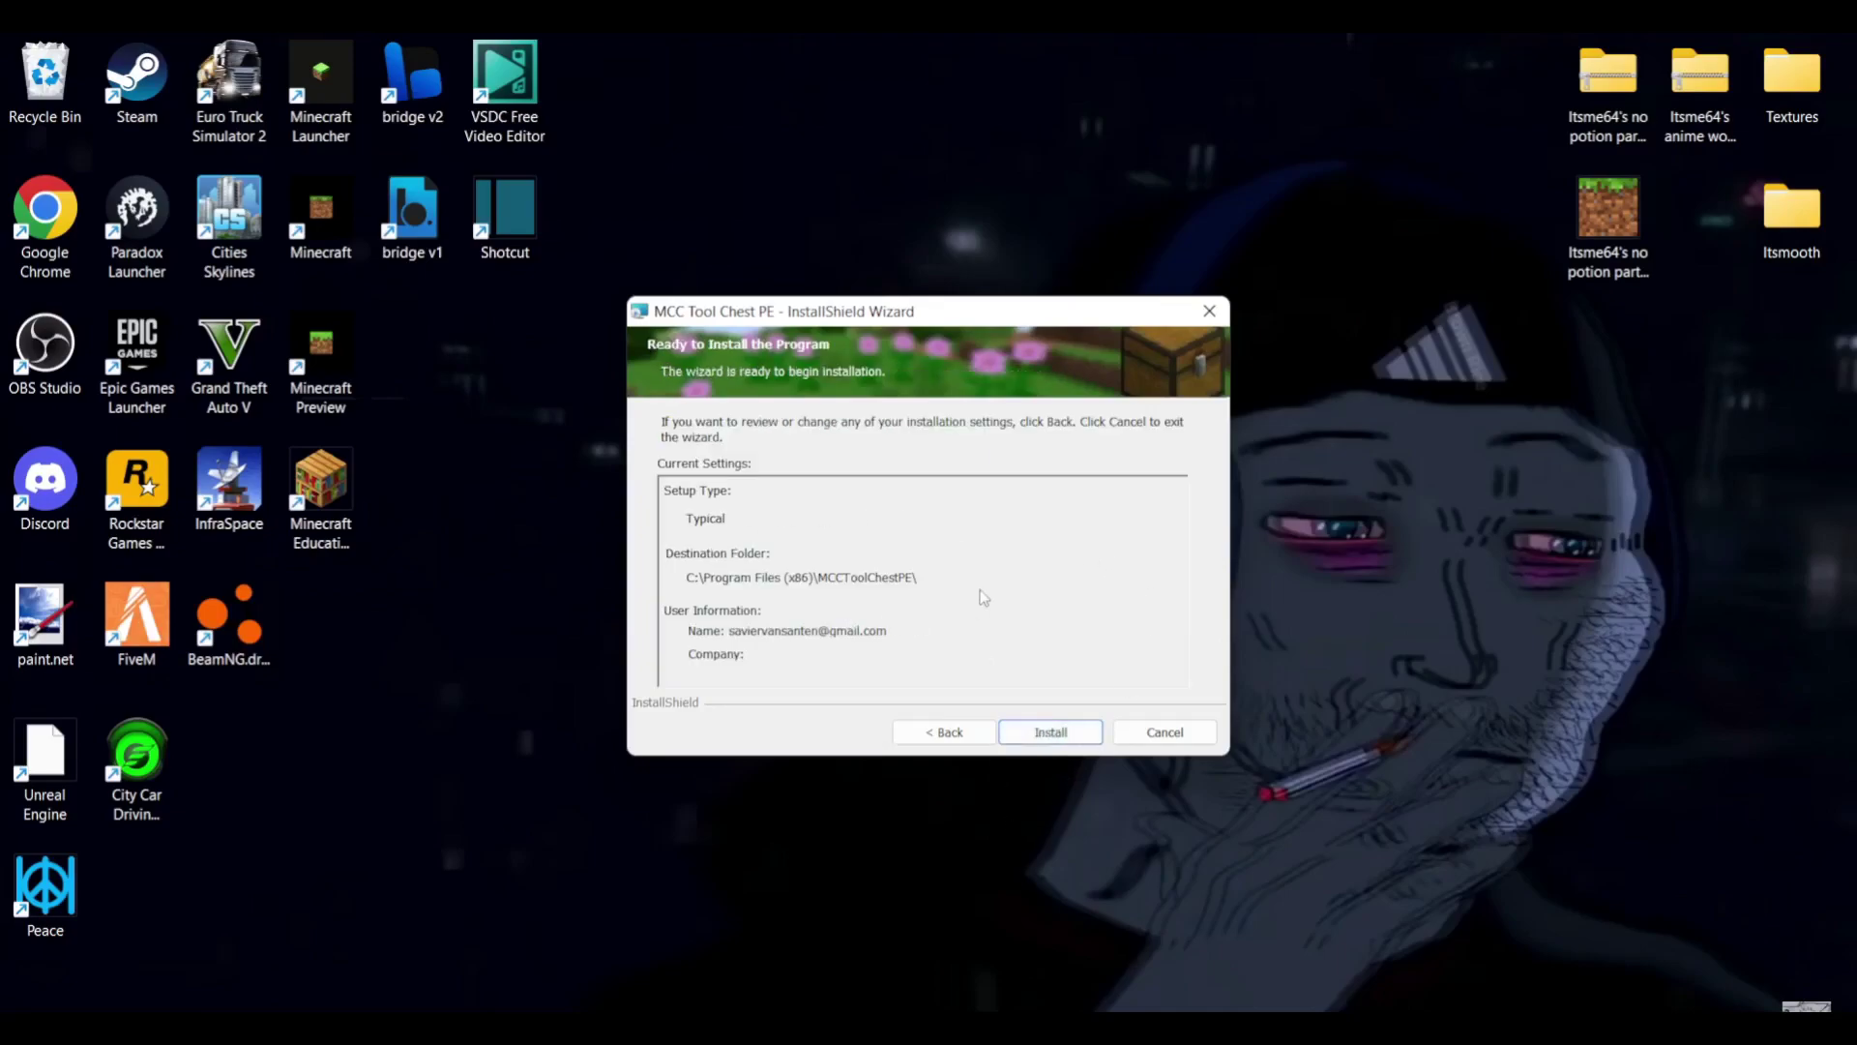
left_click(1021, 734)
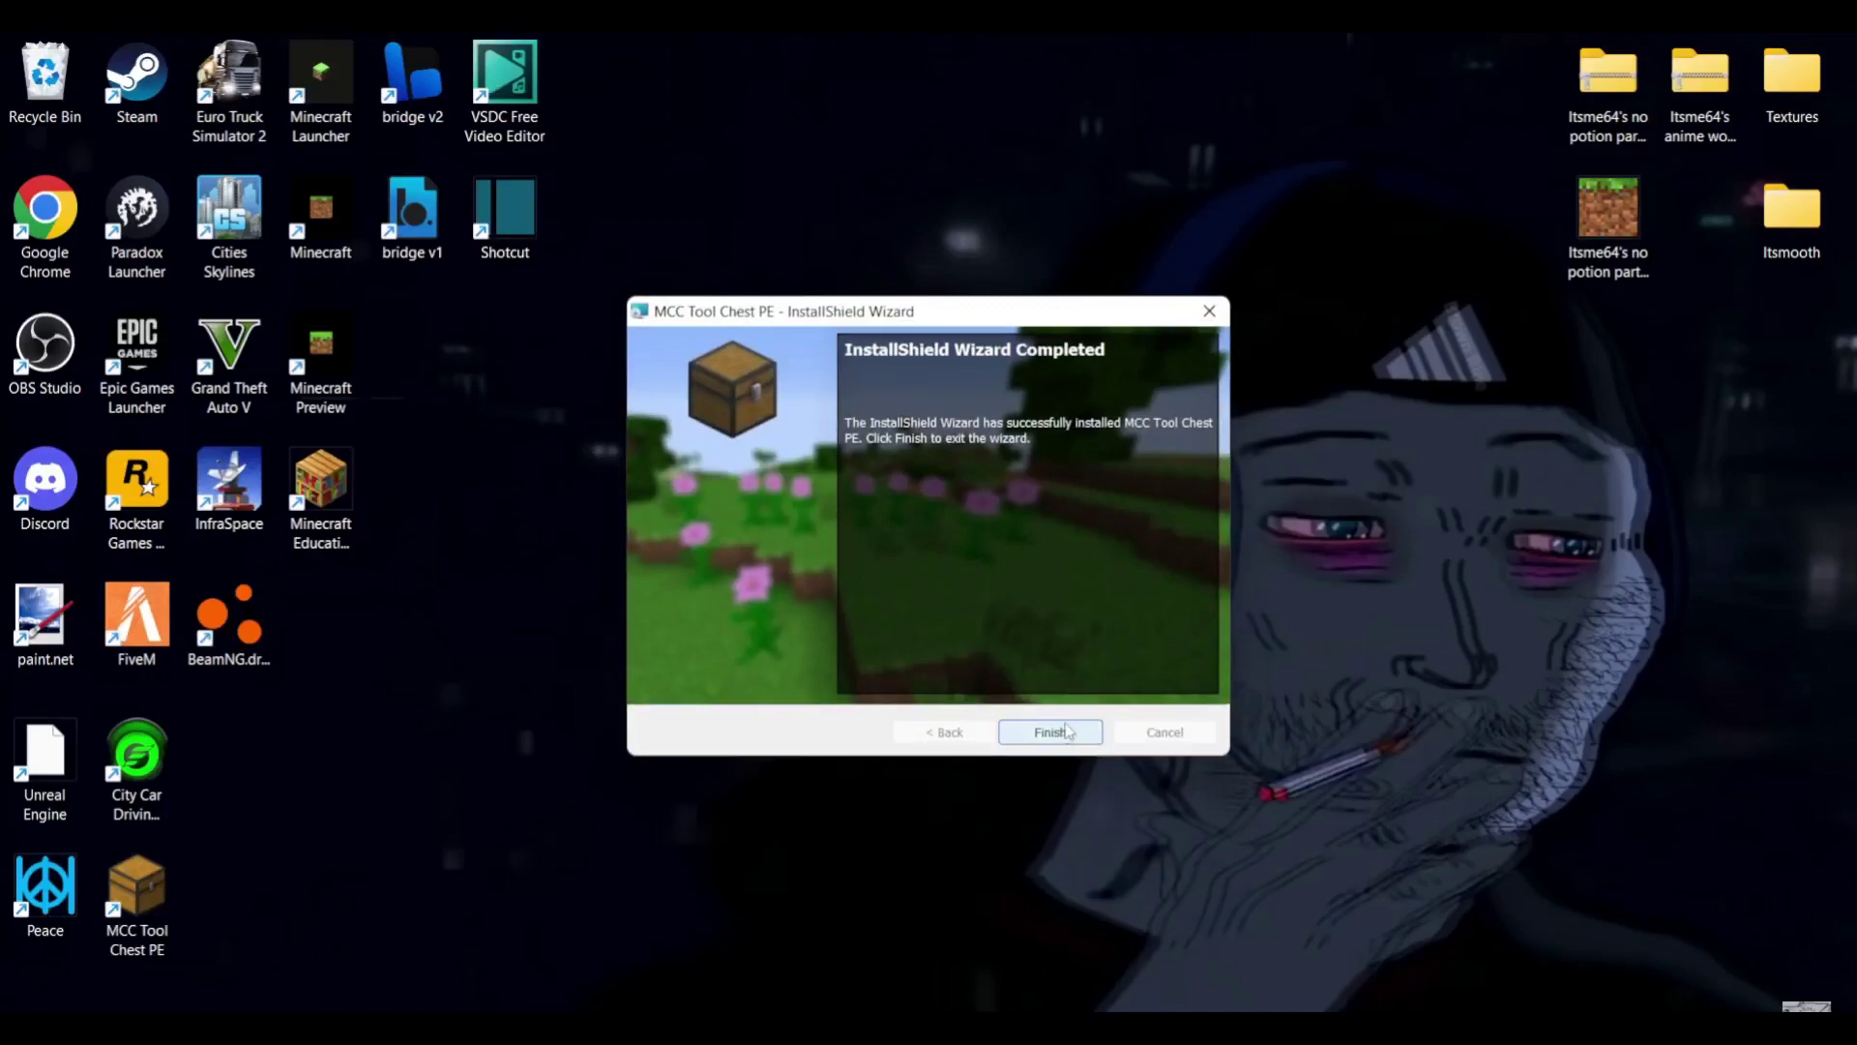
left_click(1072, 738)
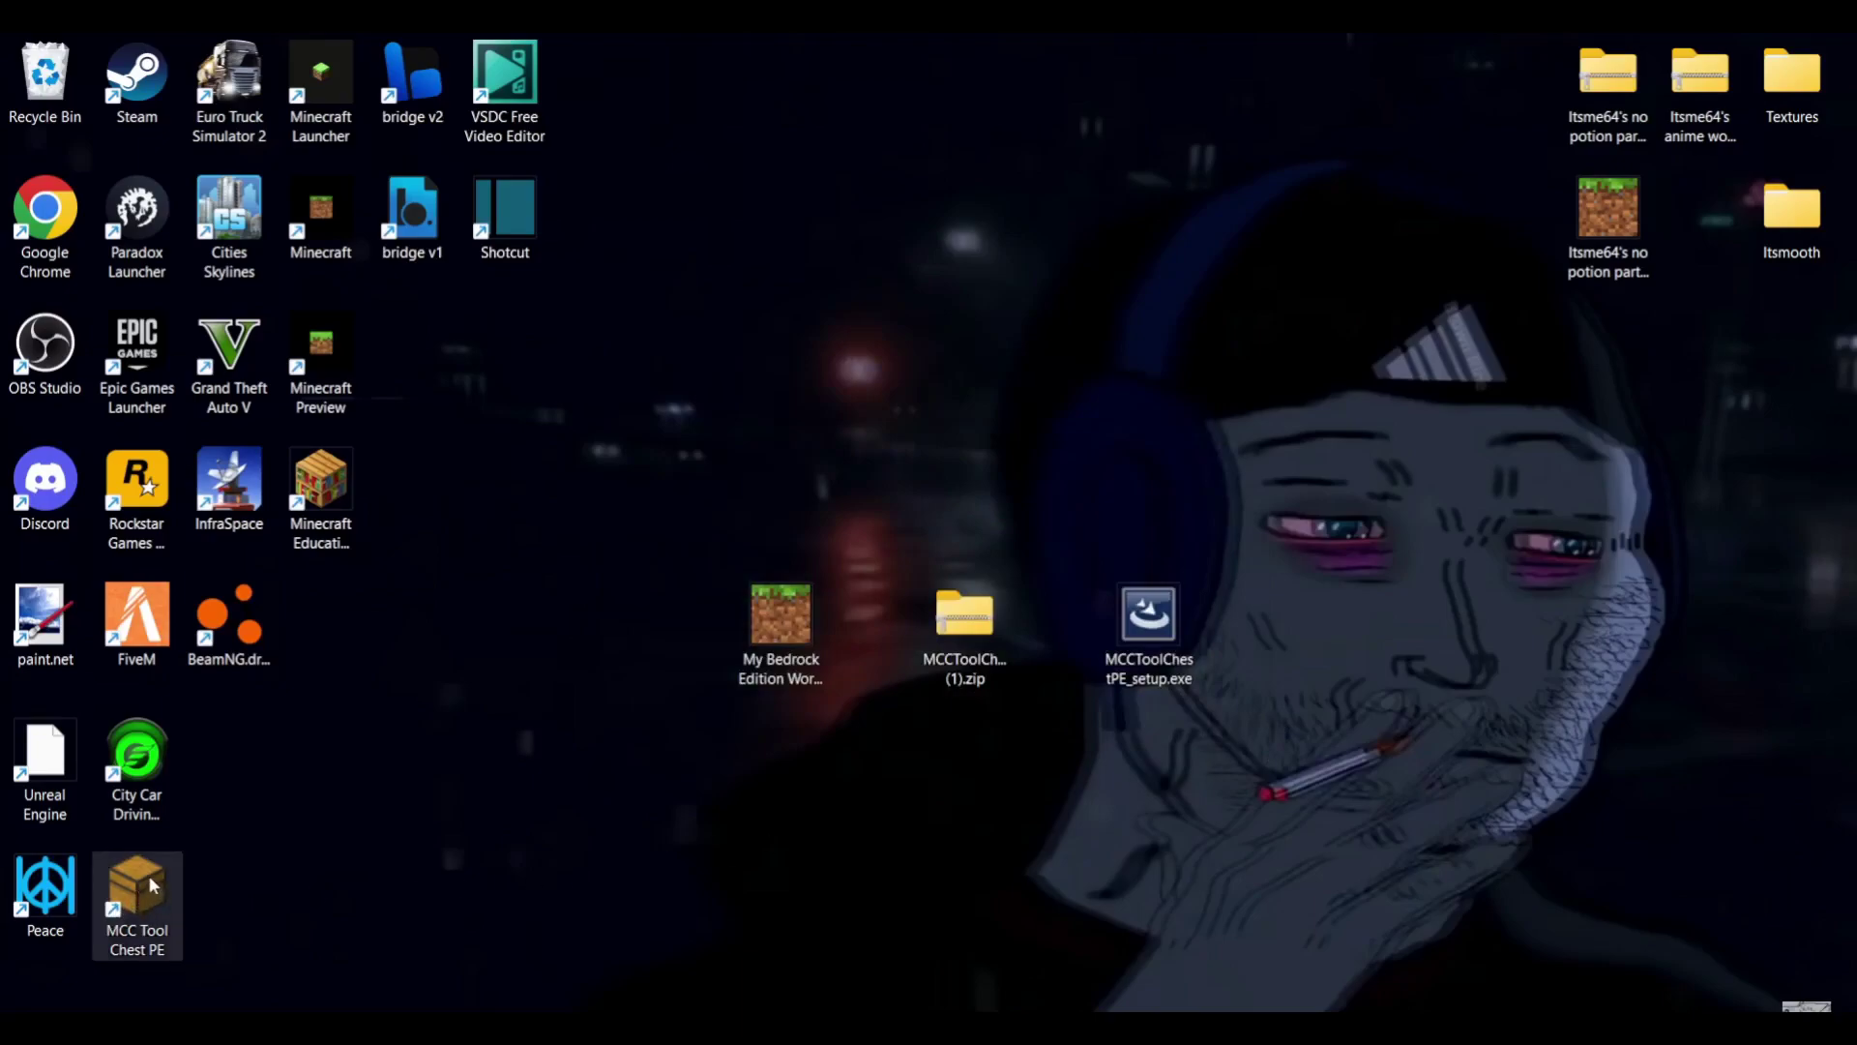
Step: Place the MCC Tool Chest PE shortcut beside Minecraft Preview and remove the zip and setup exe
left_click_drag(137, 875, 414, 358)
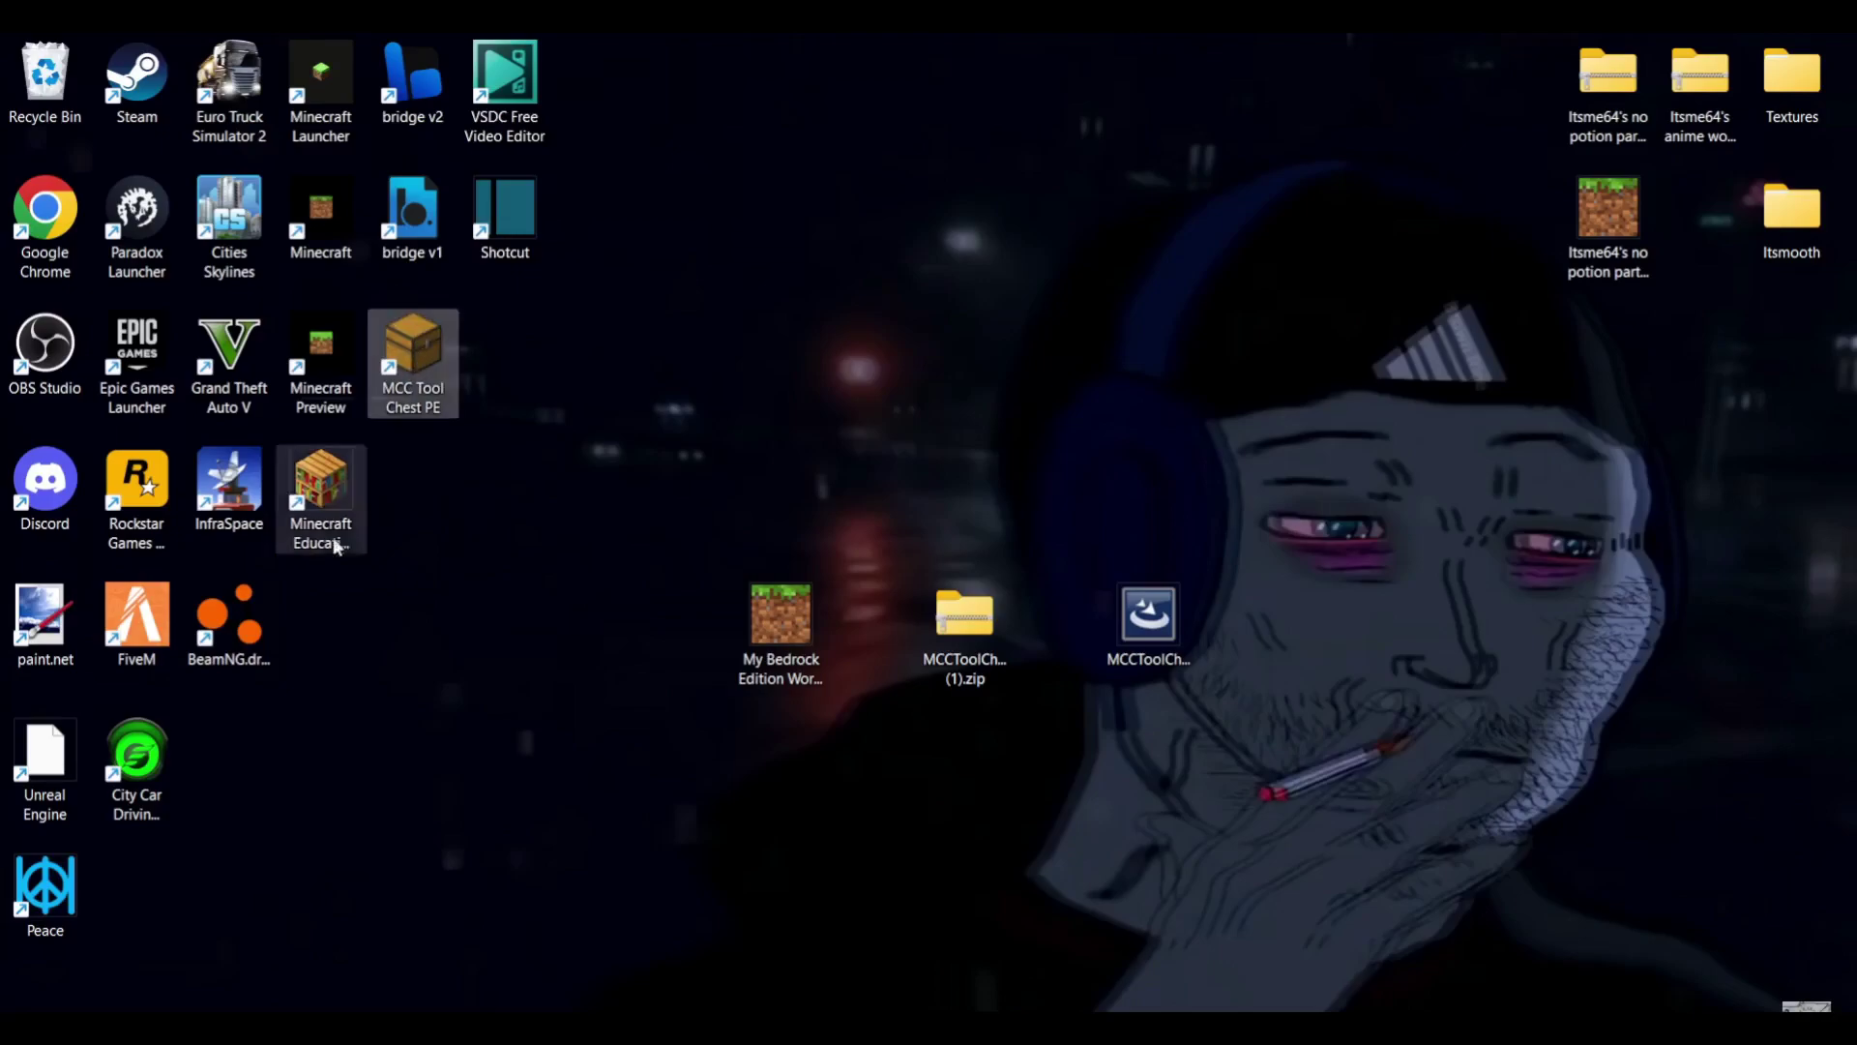
key("super+s")
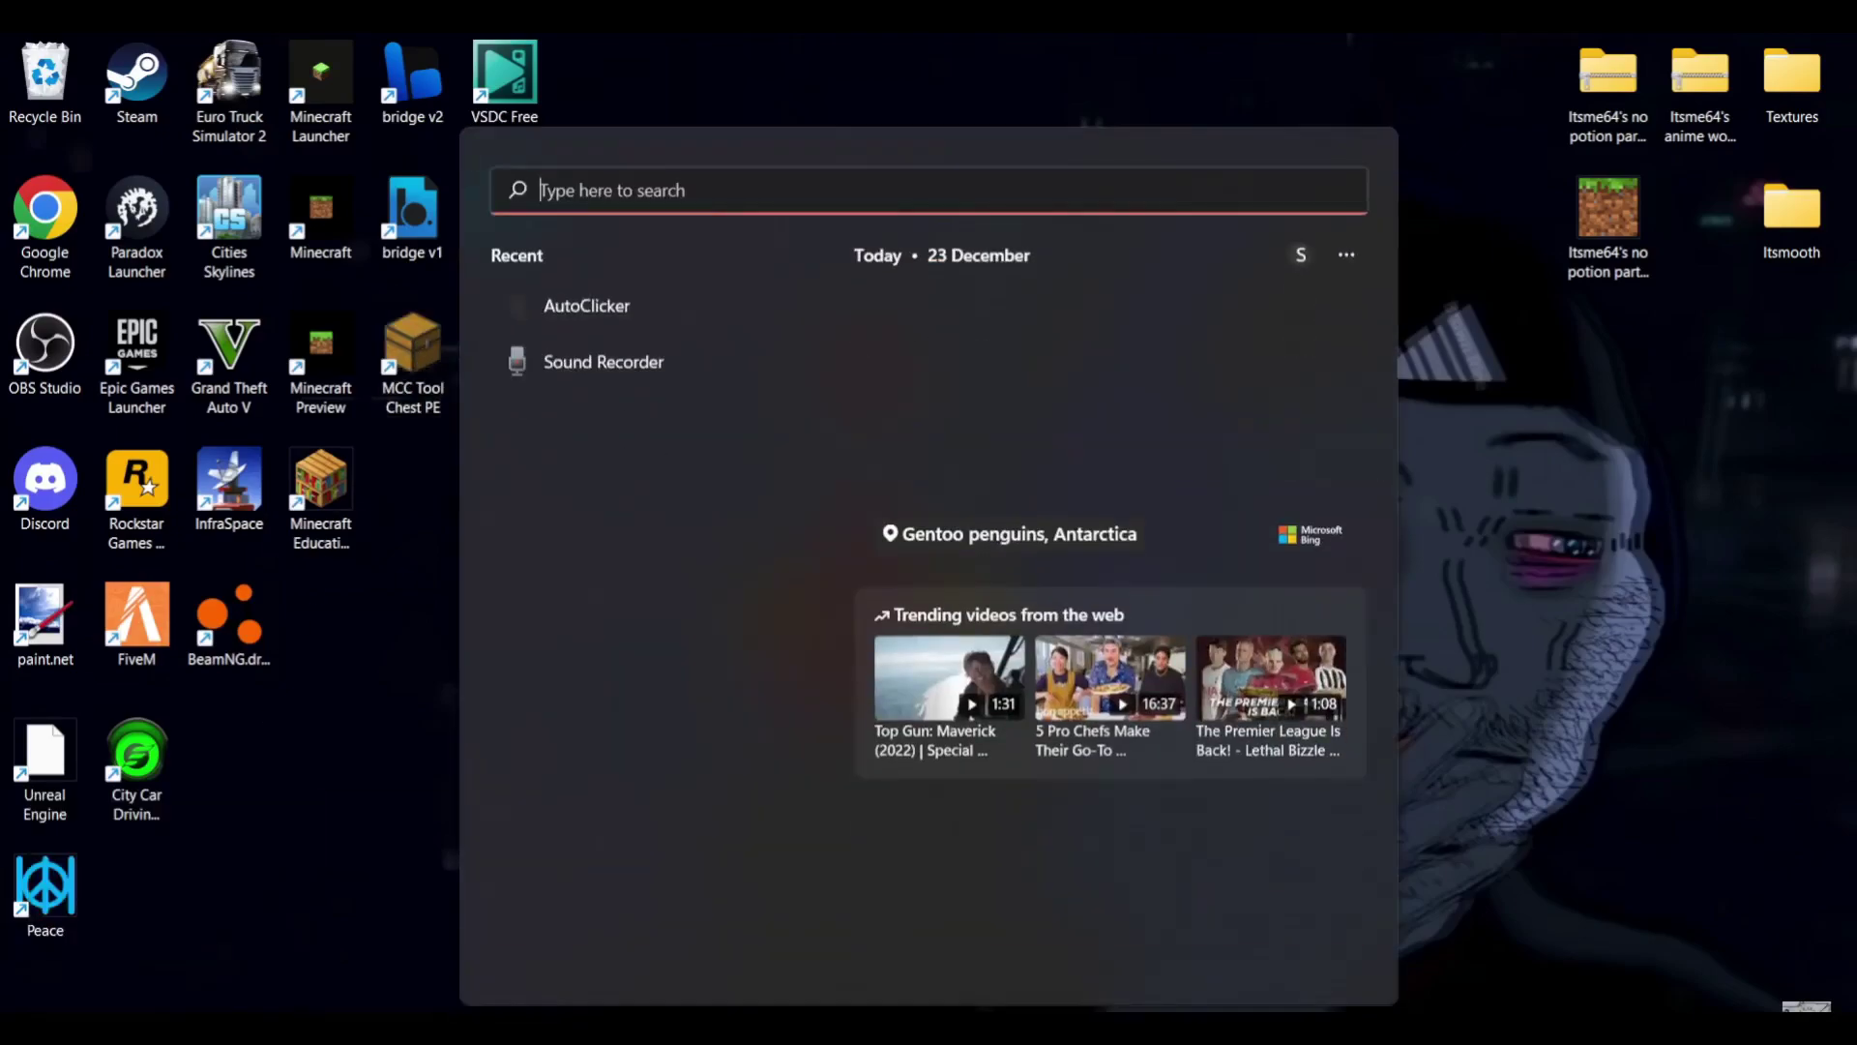
left_click(312, 809)
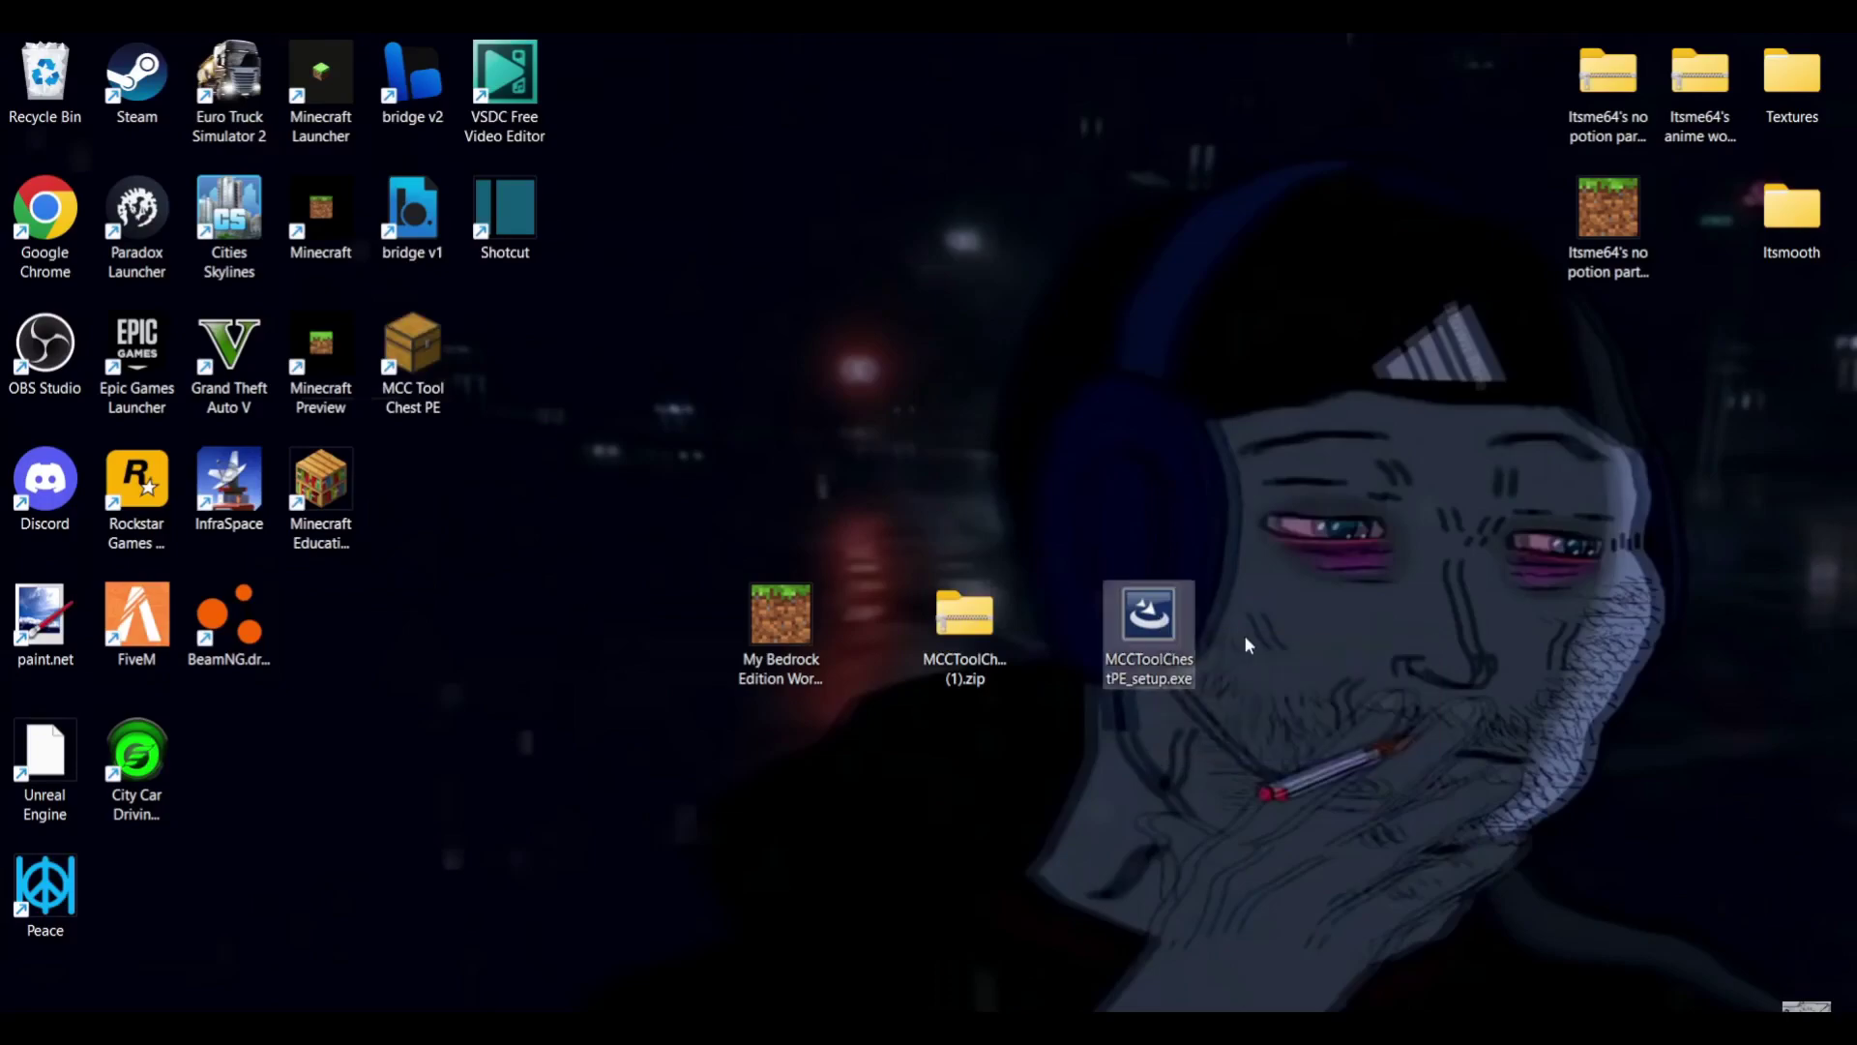
left_click_drag(887, 559, 1196, 691)
mouse_move(1135, 626)
left_mouse_down()
mouse_move(706, 379)
mouse_move(97, 126)
mouse_move(44, 78)
left_mouse_up()
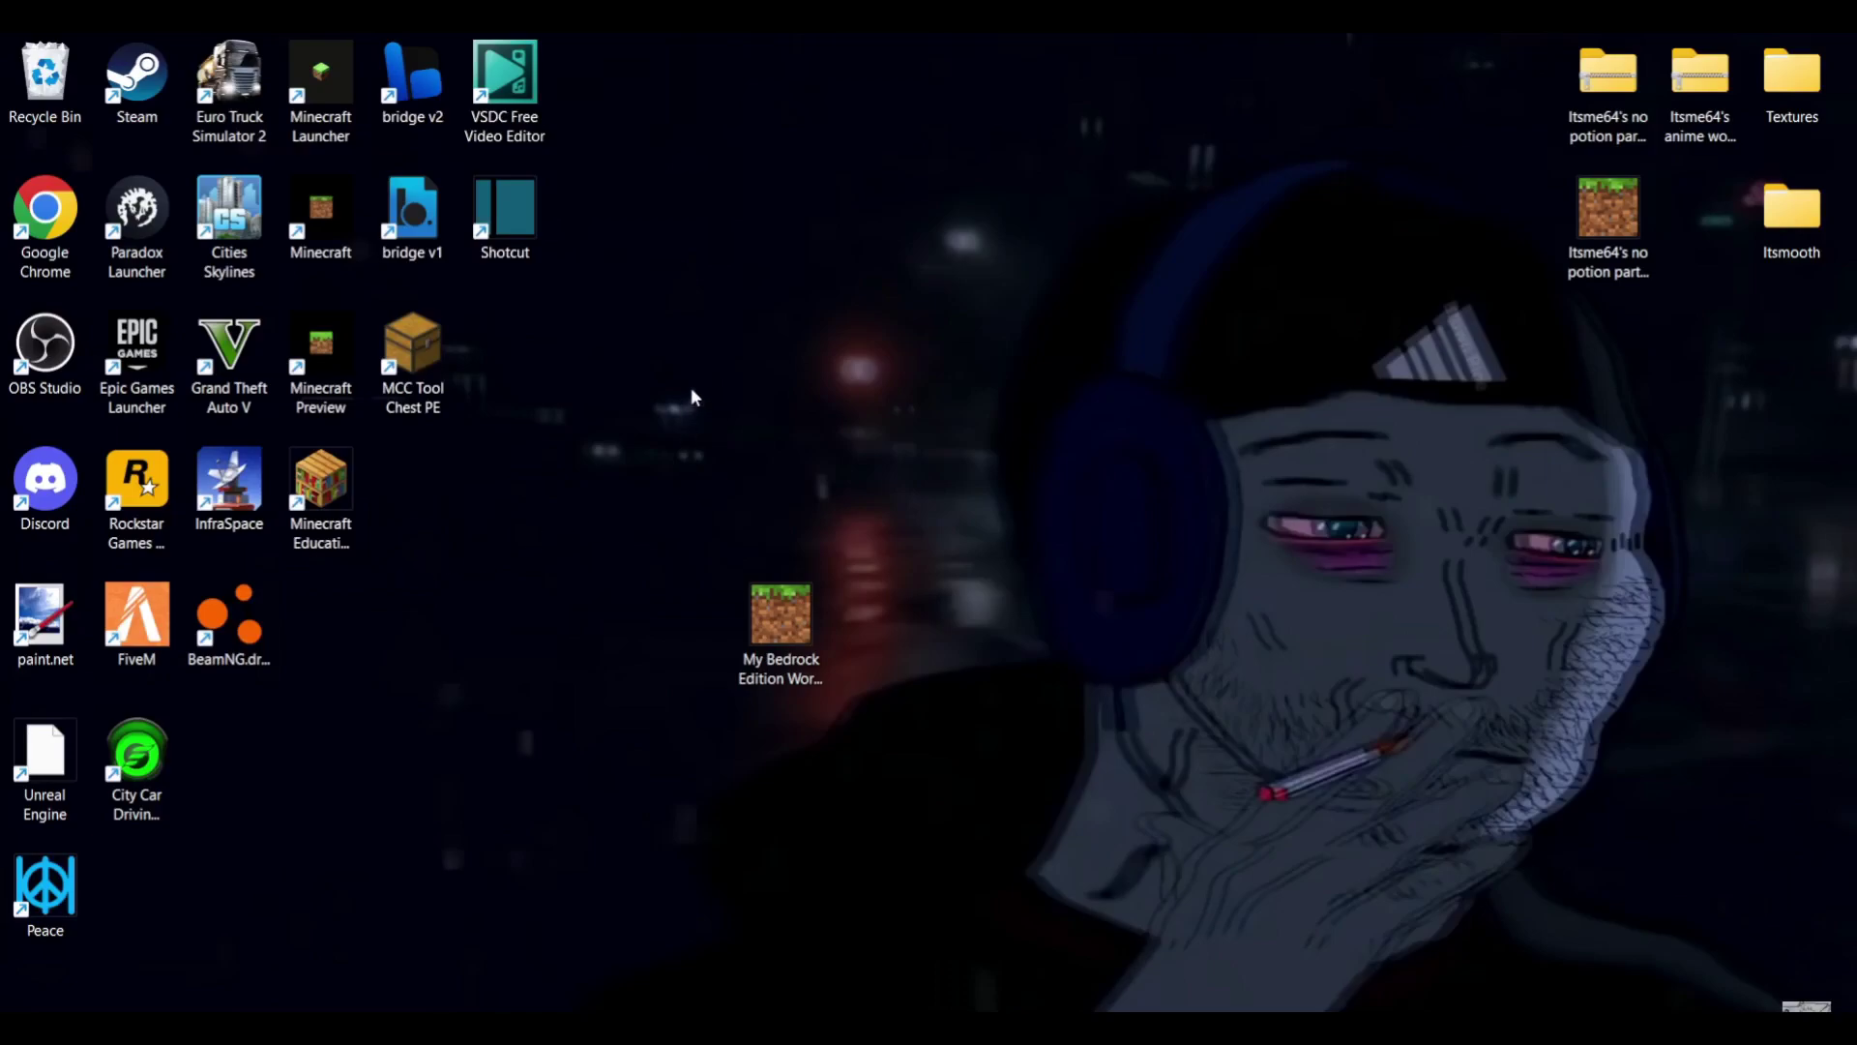
Step: Launch MCC ToolChest PE, dismiss the Discord popup, and move its window left
double_click(422, 354)
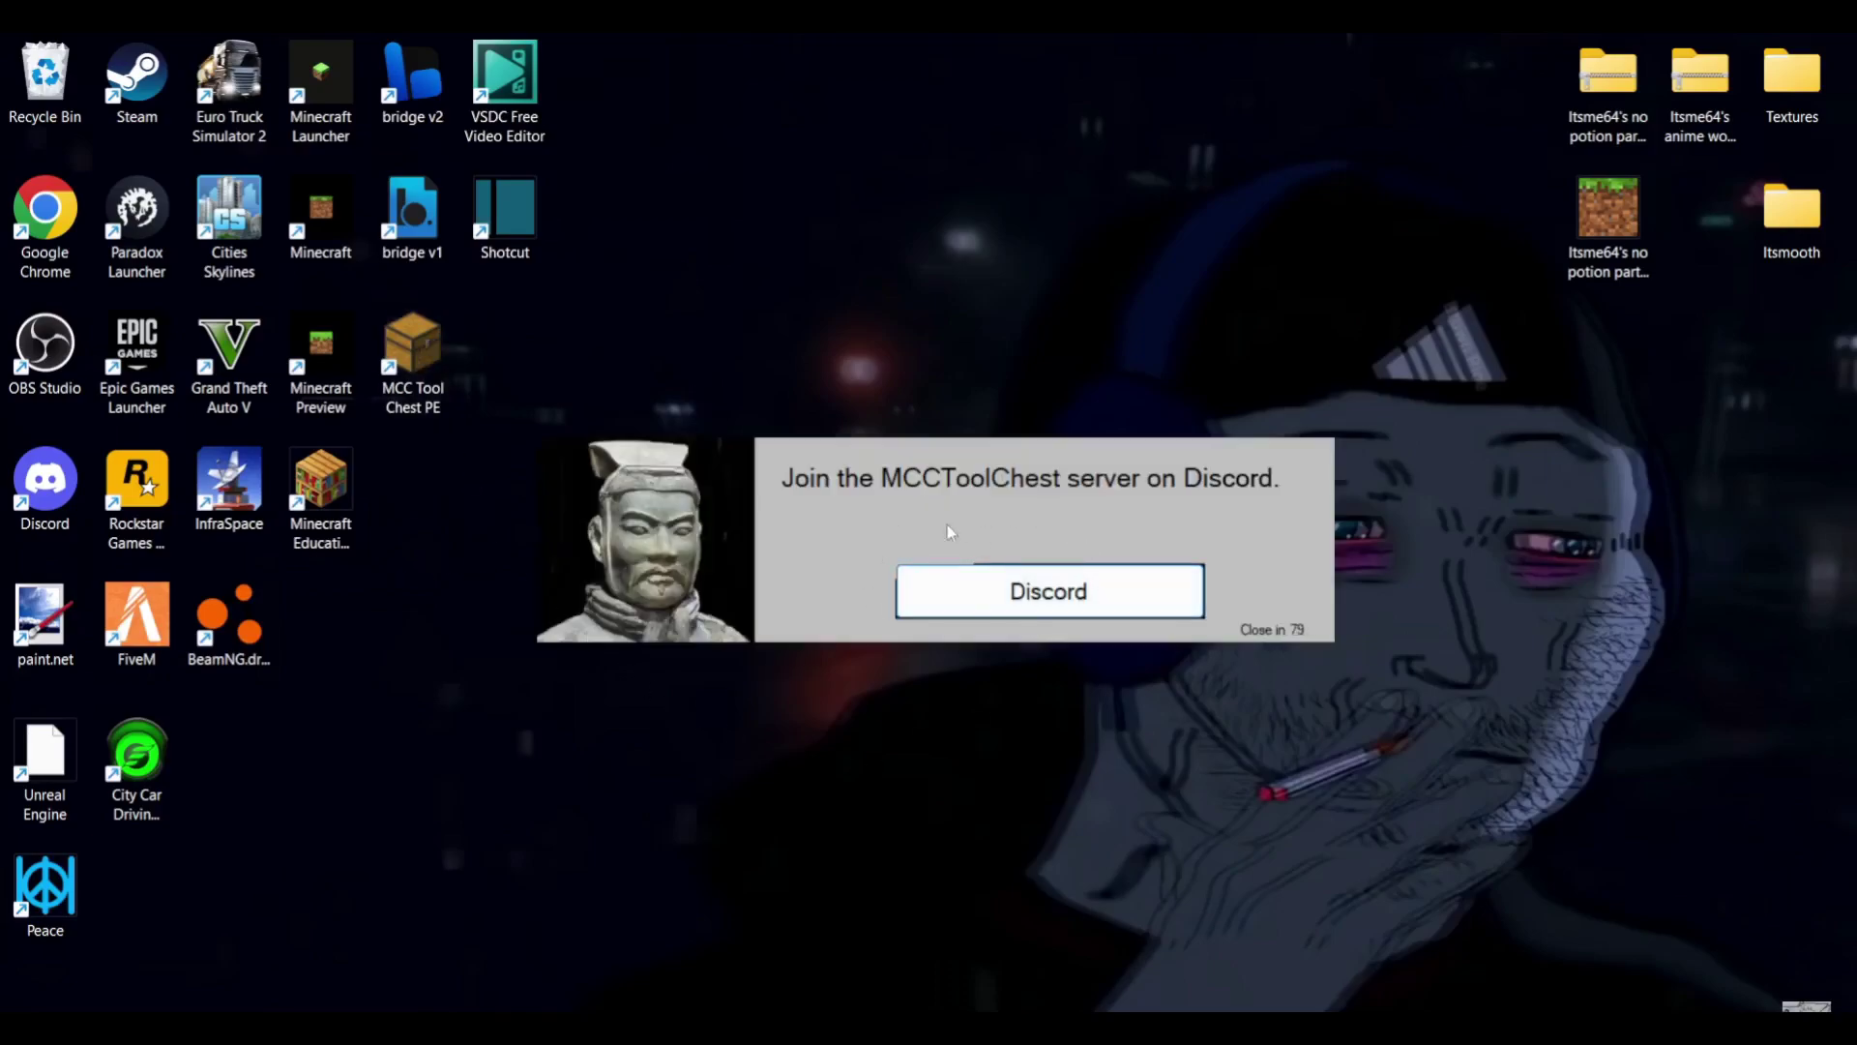
left_click(1033, 633)
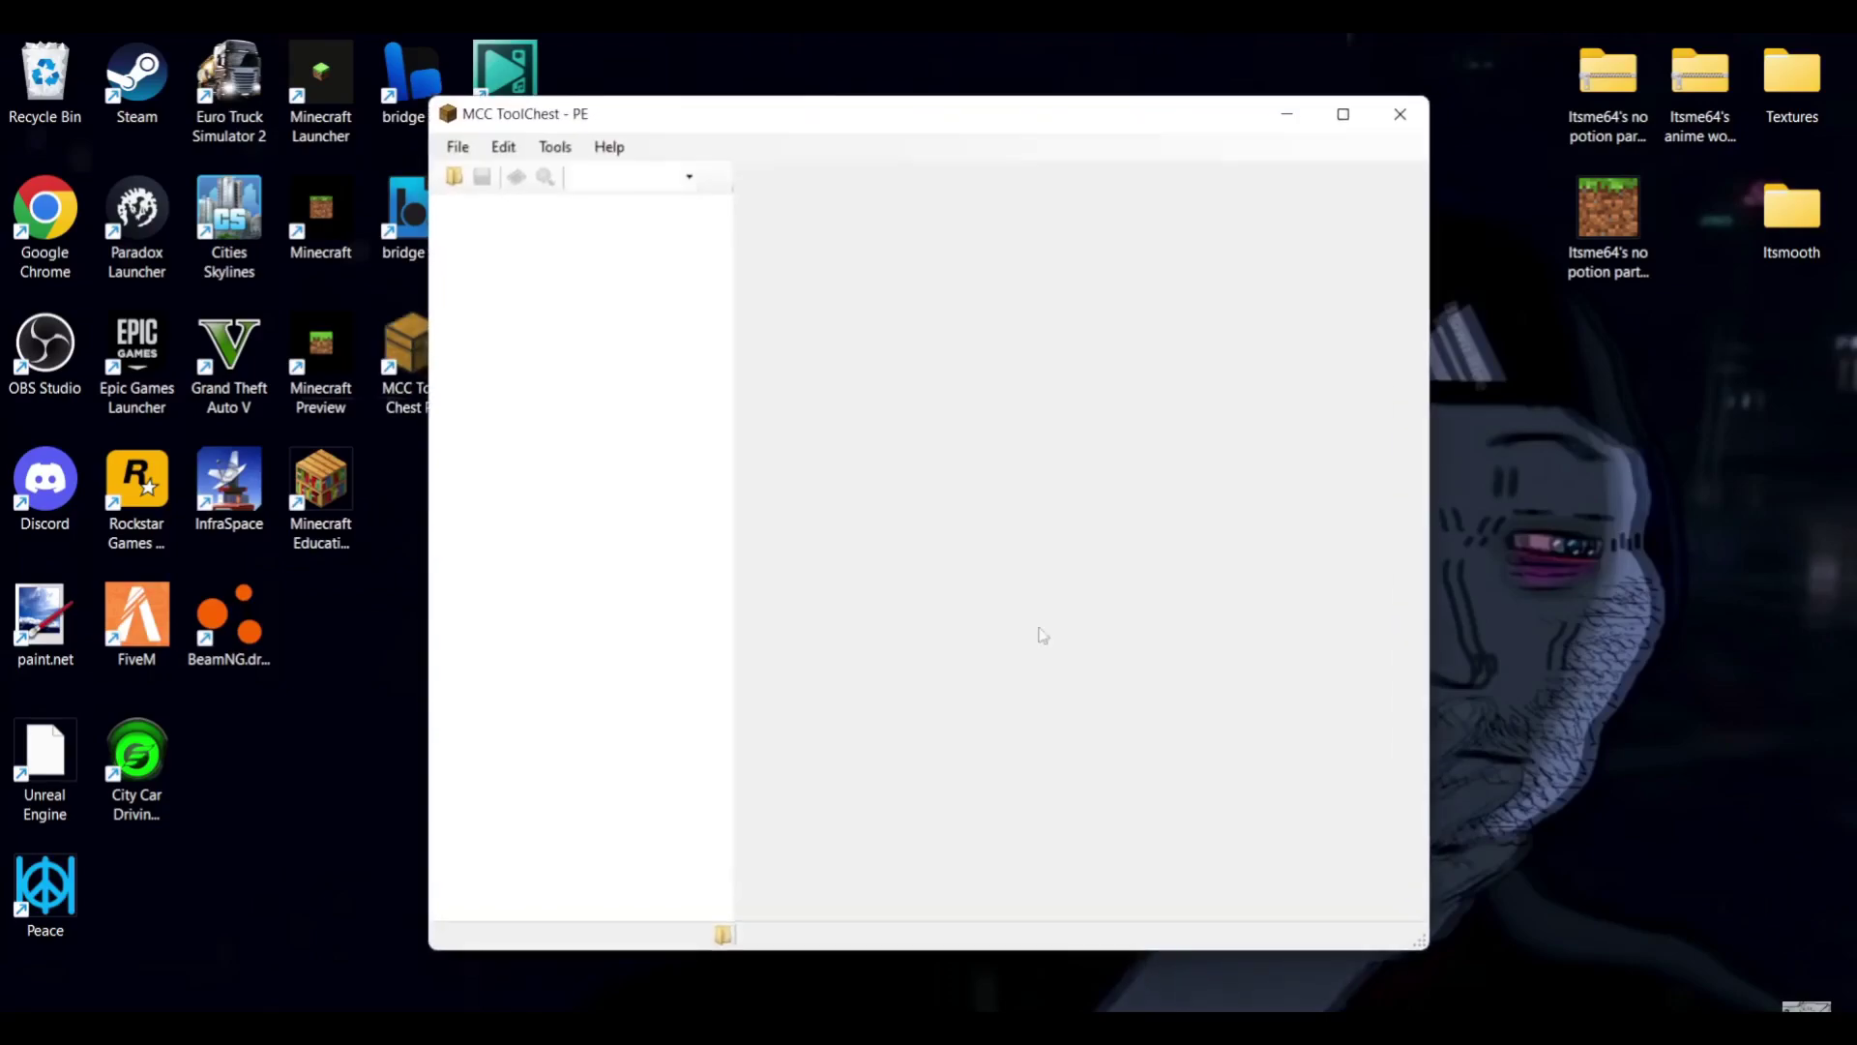
left_click_drag(1113, 127, 800, 114)
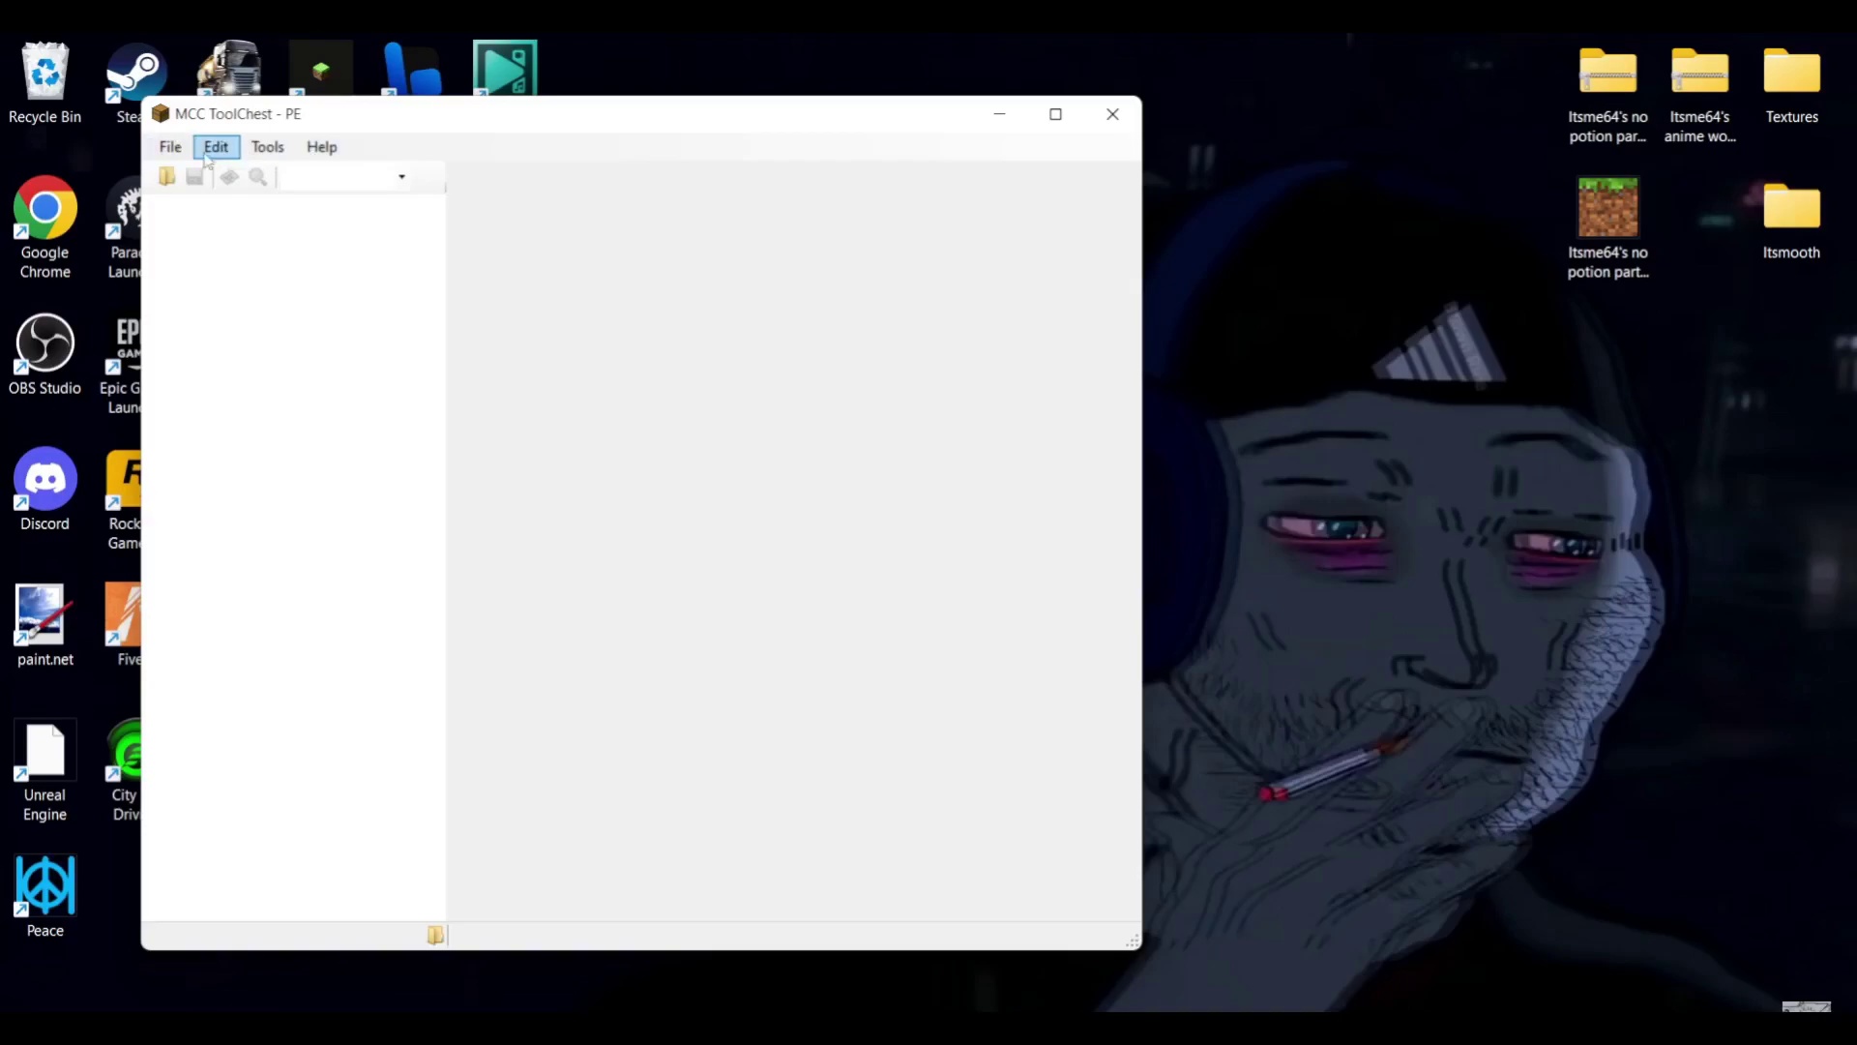
Step: Bring up Tools > Convert to show the To Java and To Bedrock options
left_click(265, 154)
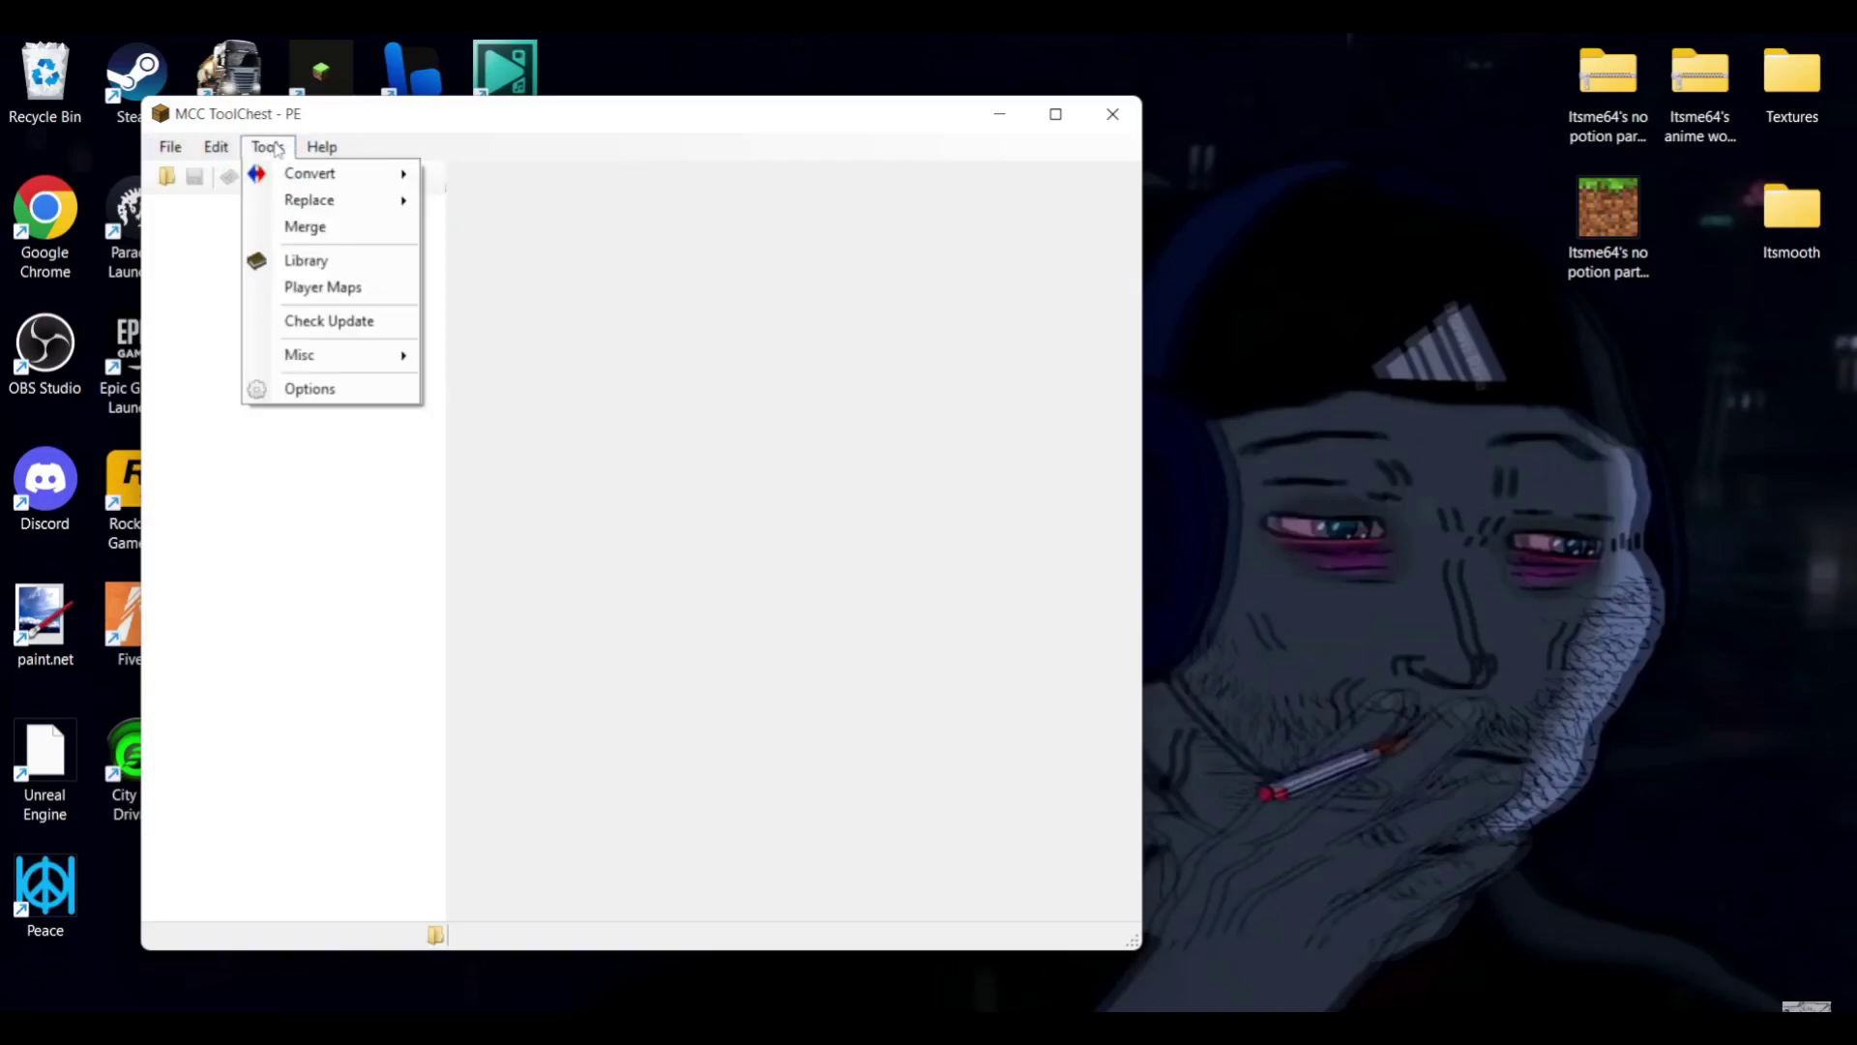
mouse_move(302, 172)
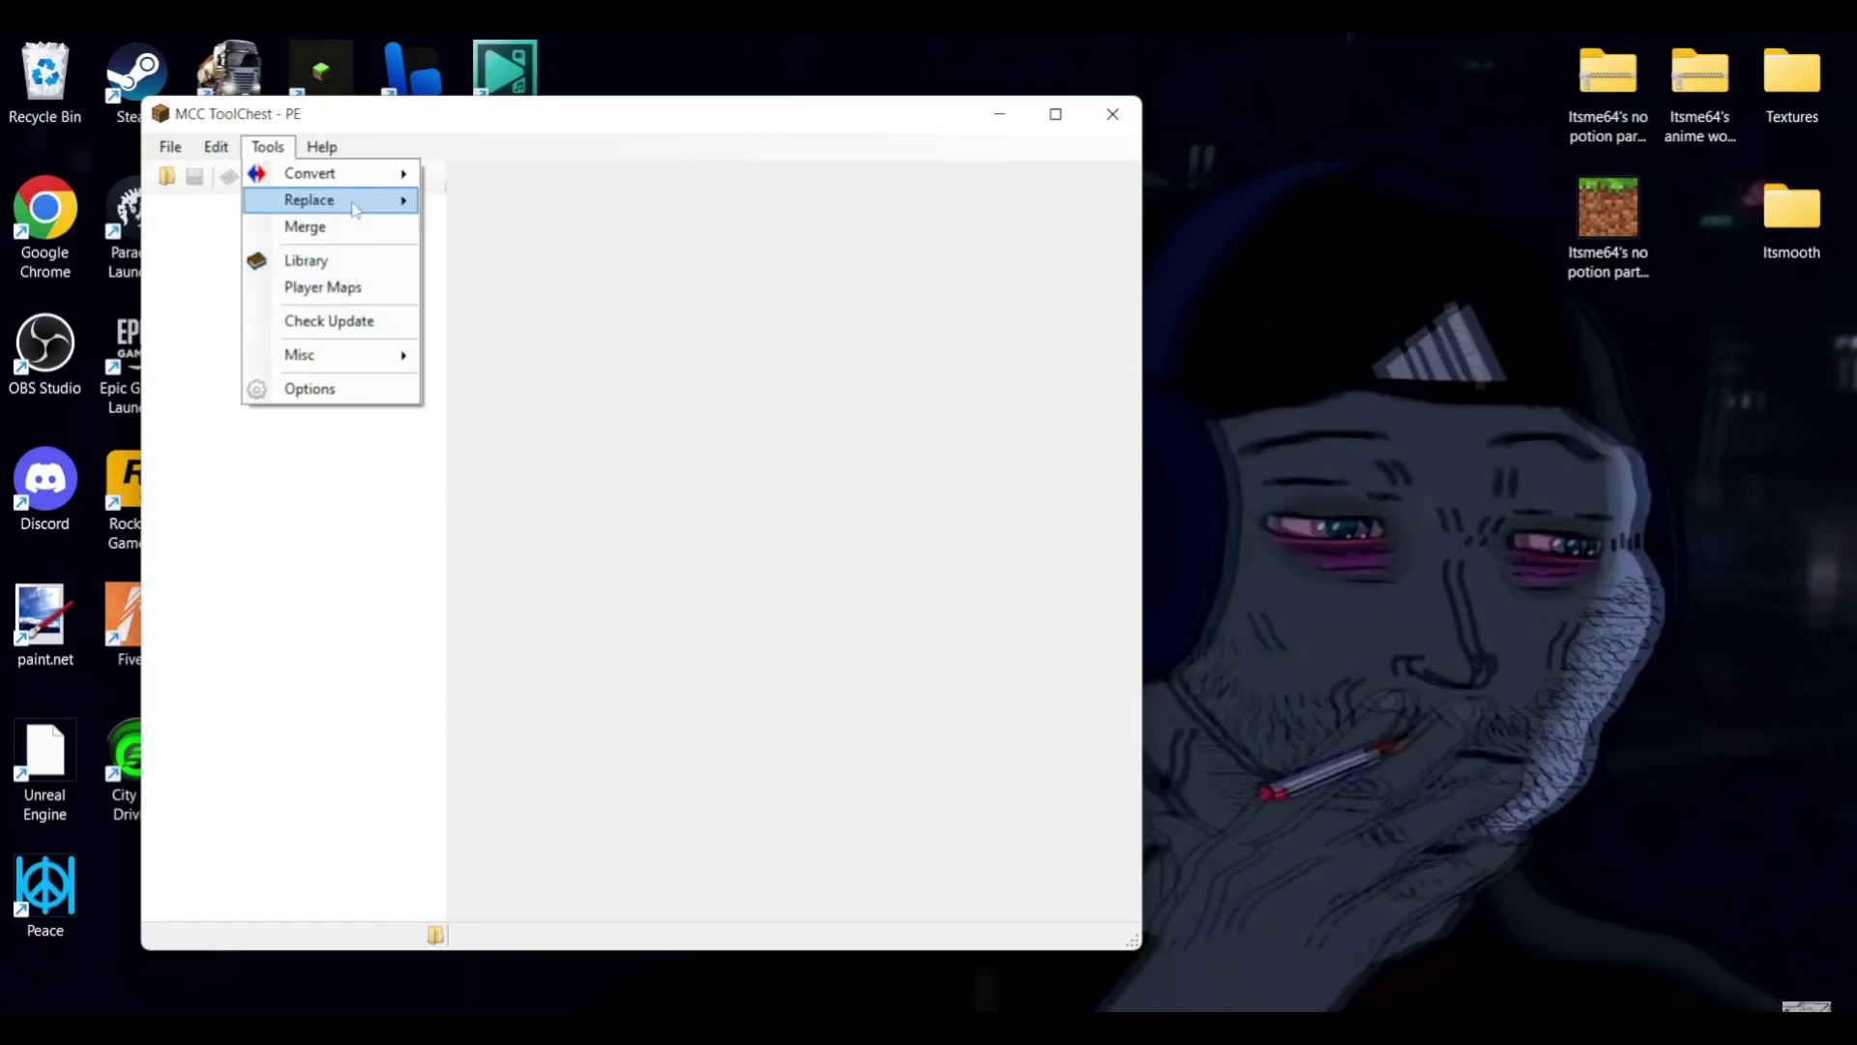
mouse_move(366, 178)
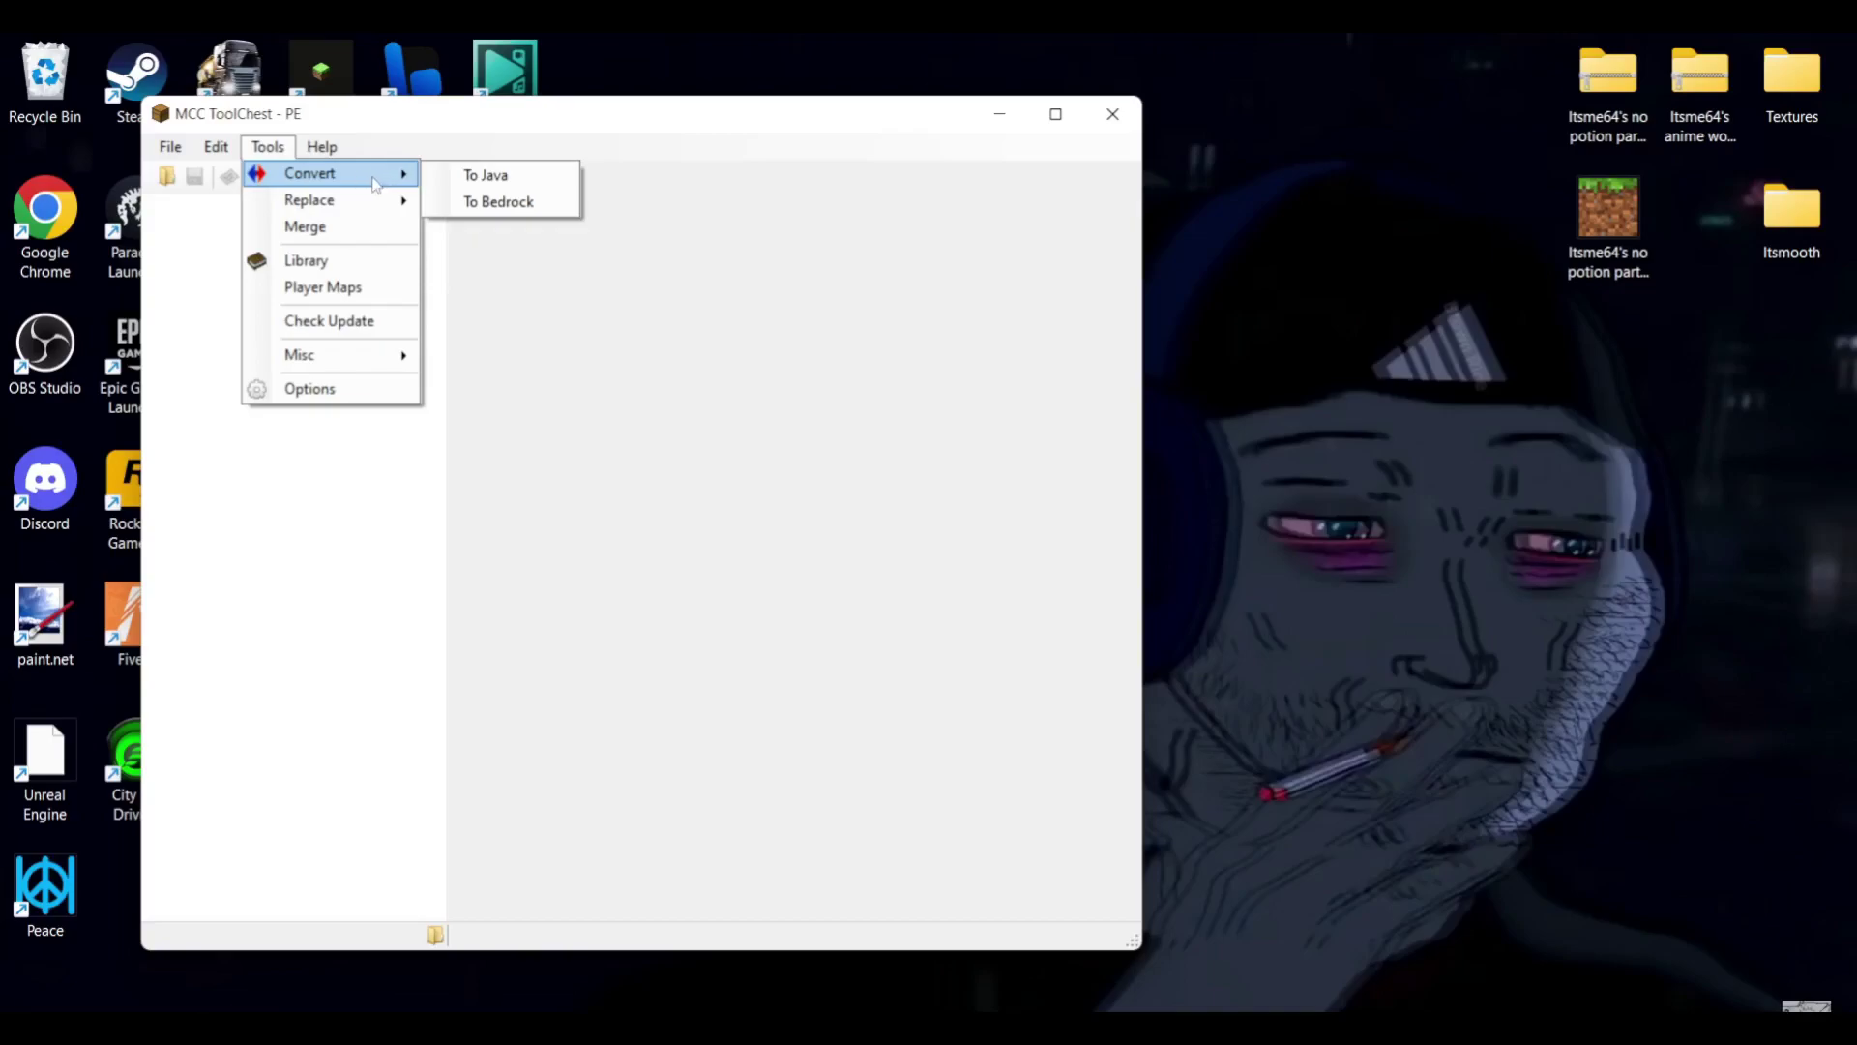
Step: Choose To Java and load My Bedrock Edition World from the Bedrock Worlds list
left_click(481, 180)
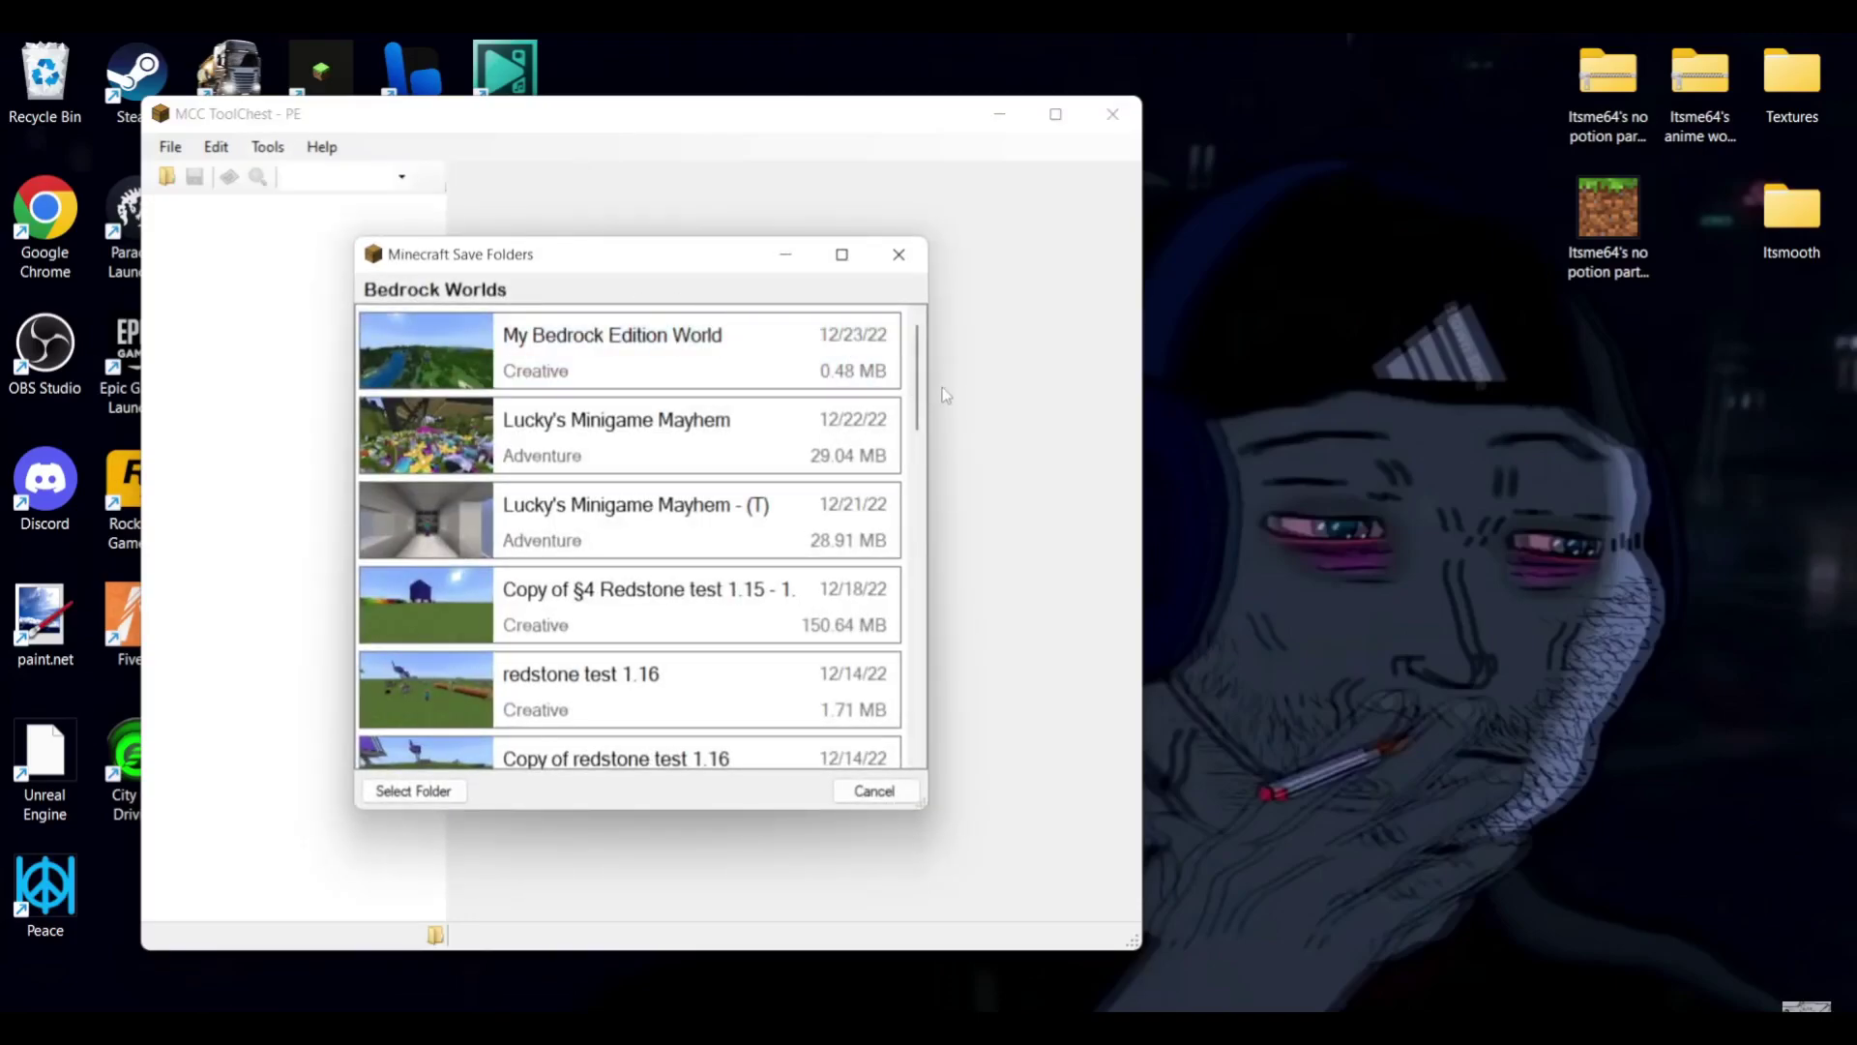
mouse_move(920, 389)
left_mouse_down()
mouse_move(926, 682)
mouse_move(927, 373)
left_mouse_up()
left_click(581, 382)
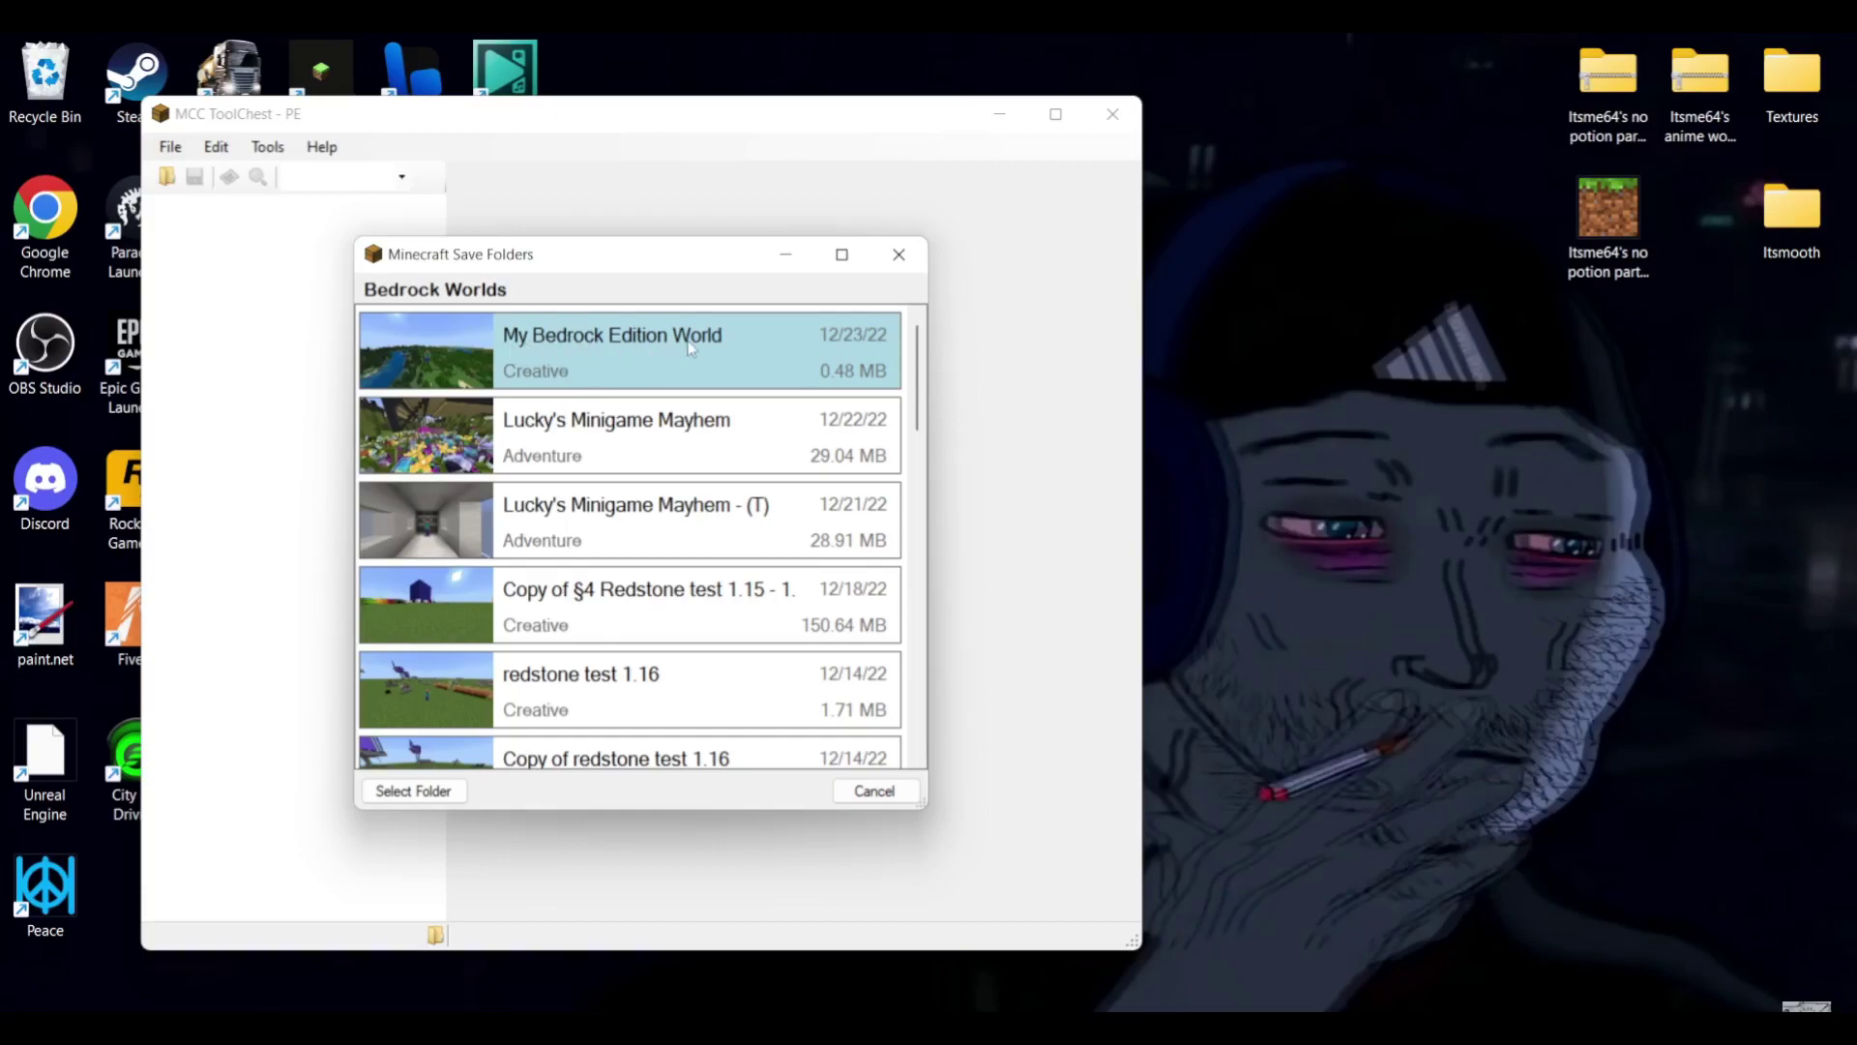
double_click(477, 345)
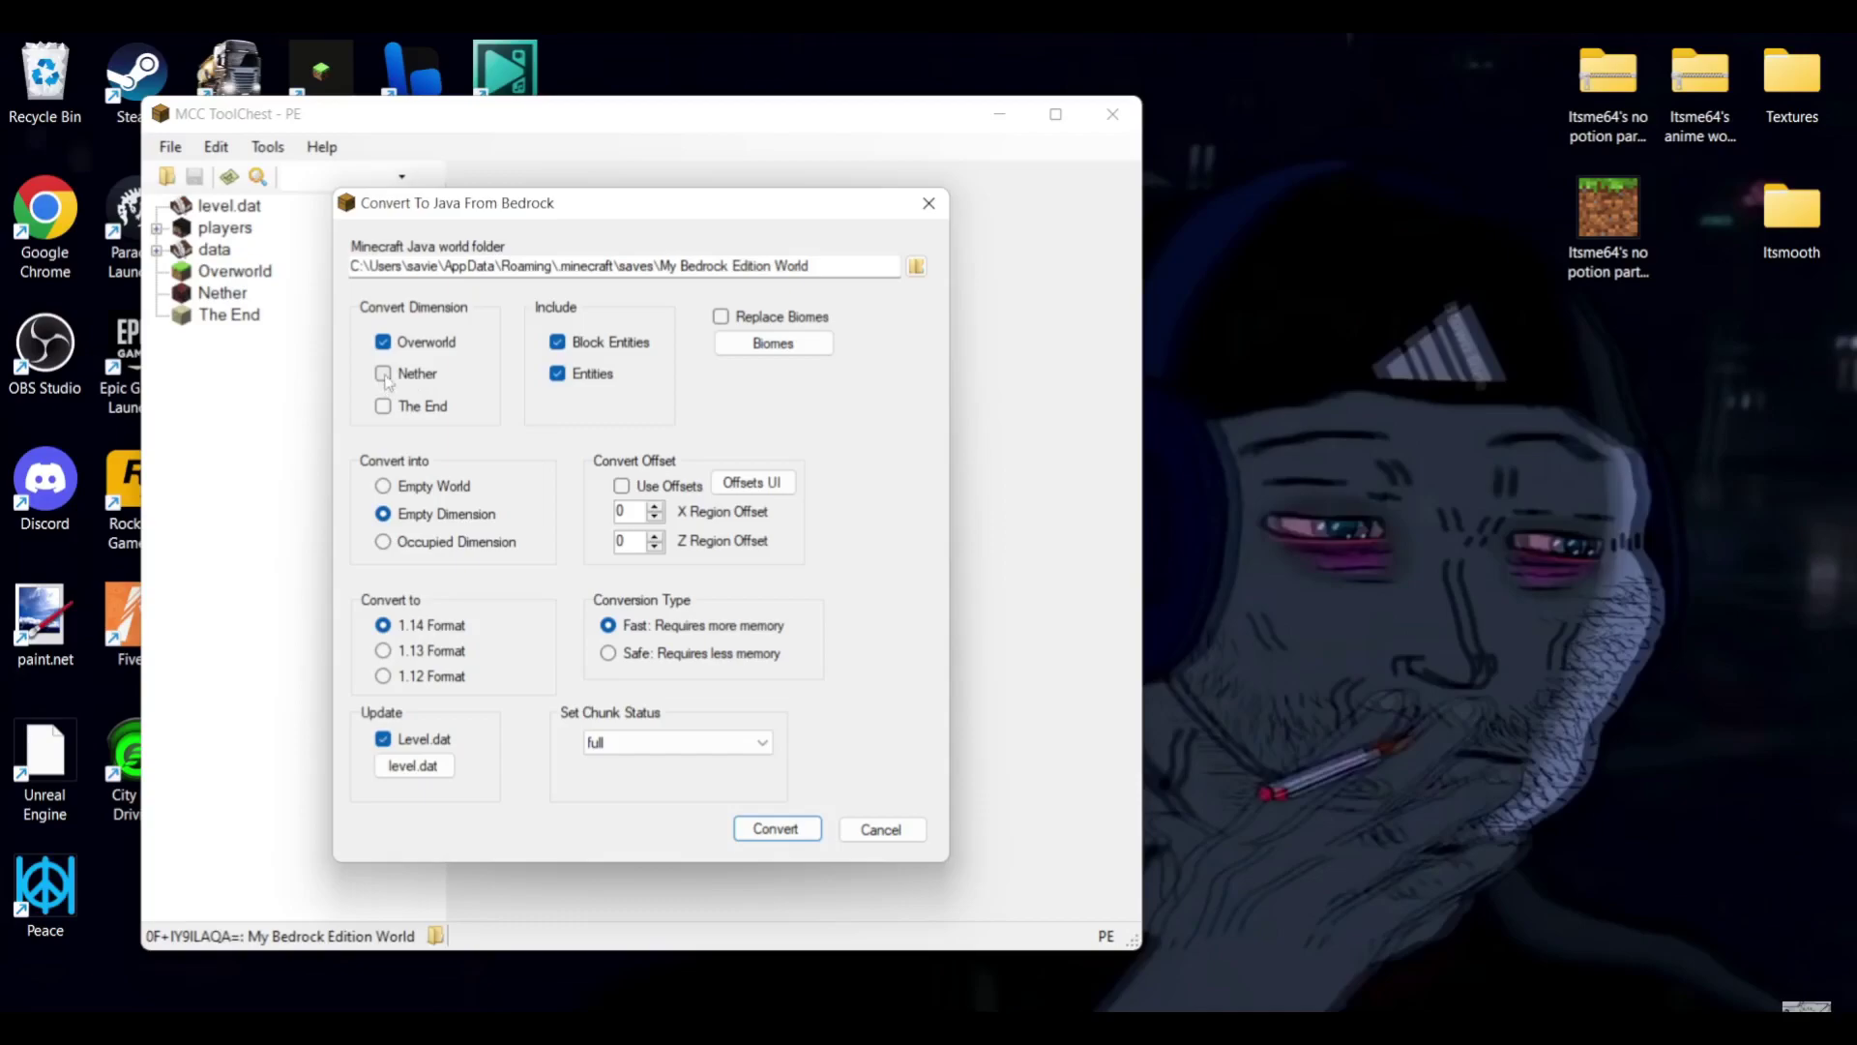
Step: Keep only Overworld checked under Convert Dimension and enable Entities
left_click(384, 375)
left_click(383, 406)
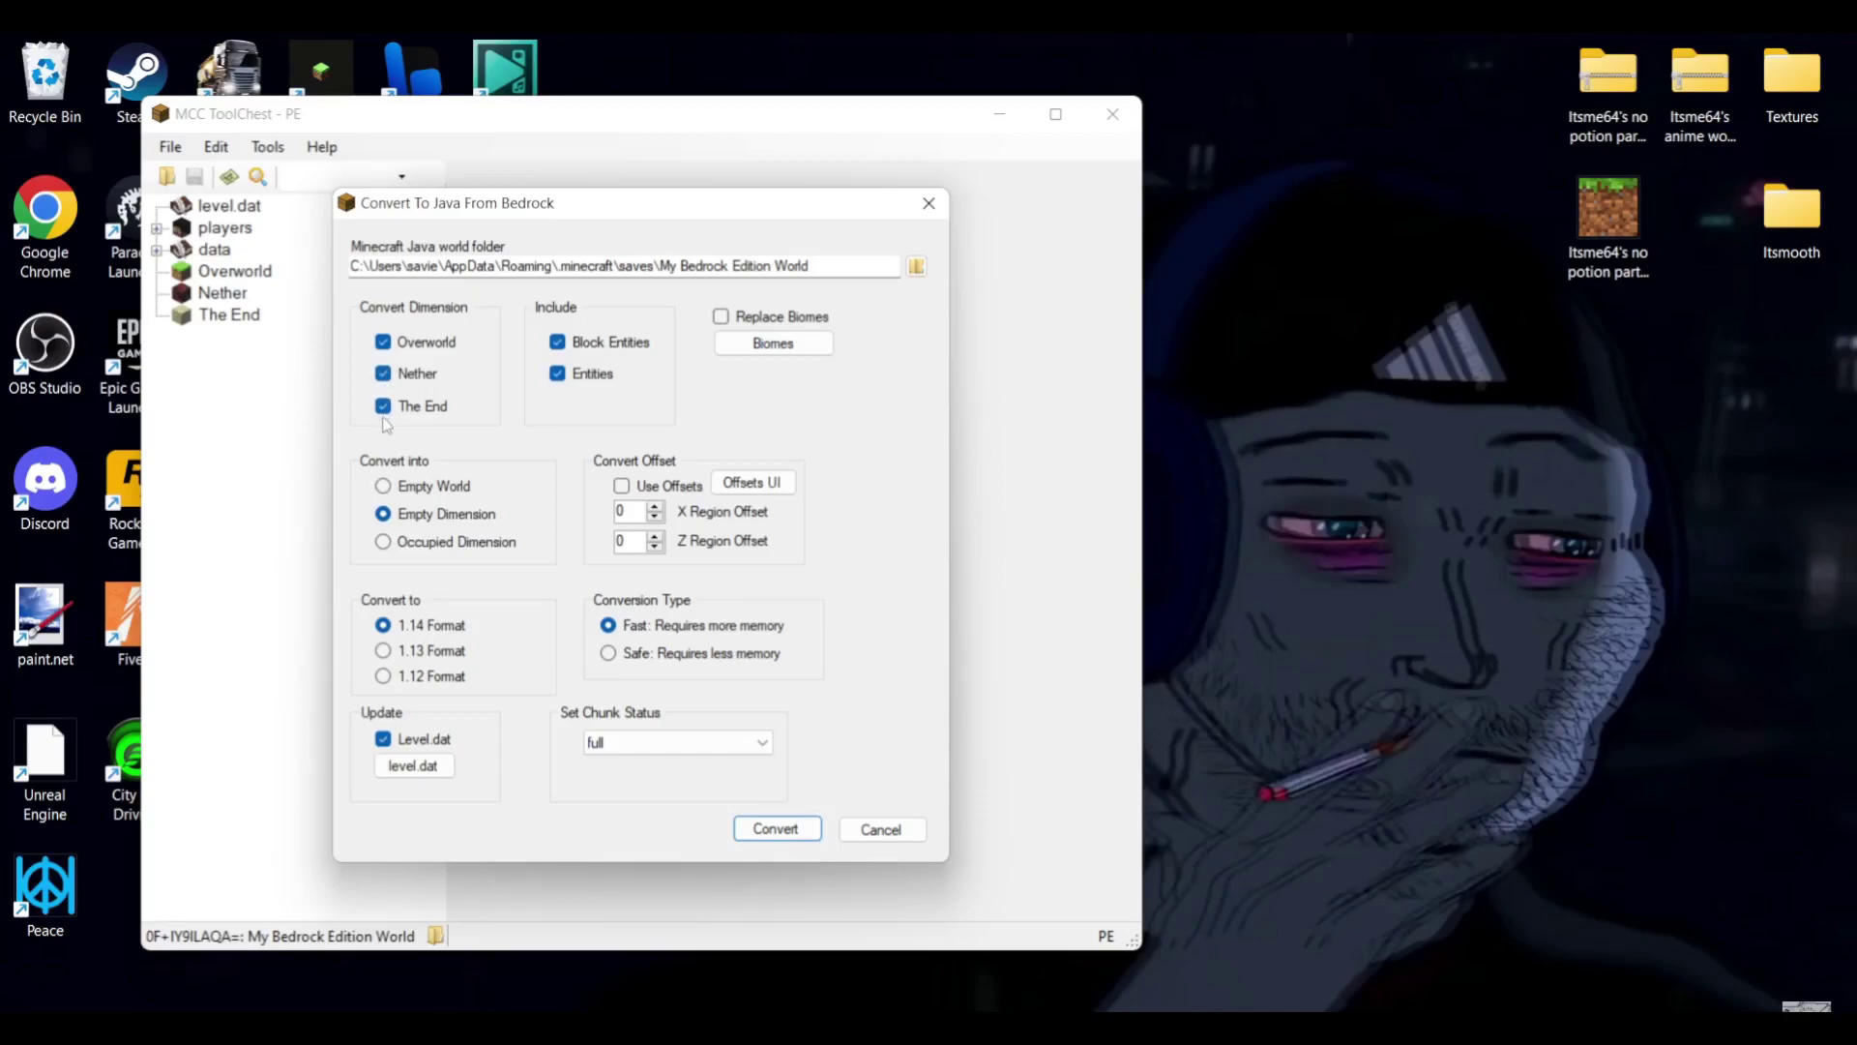
left_click(384, 342)
left_click(386, 347)
left_click(383, 374)
left_click(383, 406)
left_click(558, 375)
left_click(558, 375)
left_click(558, 343)
left_click(558, 376)
left_click(384, 487)
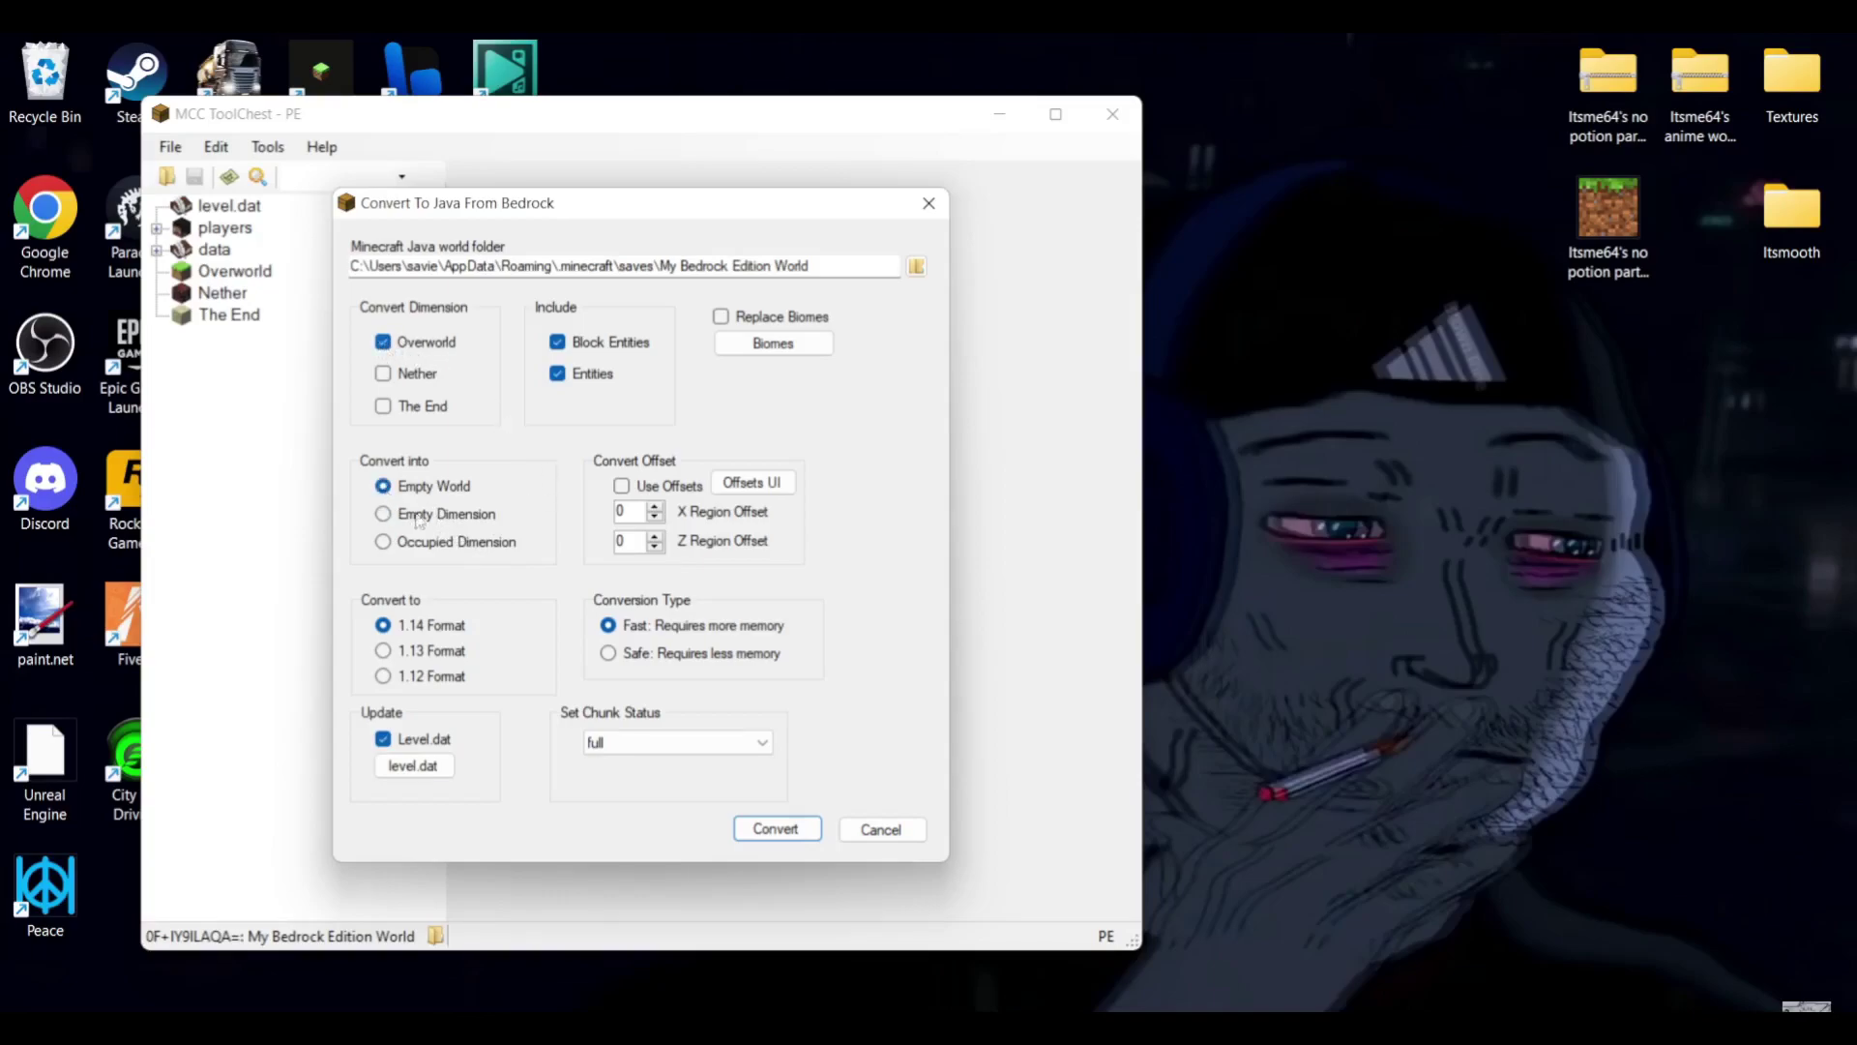
left_click(384, 376)
left_click(383, 406)
left_click(384, 514)
left_click(384, 375)
left_click(383, 406)
double_click(620, 511)
type("100")
double_click(633, 542)
type("1000")
left_click_drag(639, 542, 601, 519)
key("BackSpace")
key("BackSpace")
type("0")
left_click(643, 544)
type("0")
left_click(384, 676)
left_click(384, 650)
left_click(384, 626)
left_click(382, 739)
left_click(614, 743)
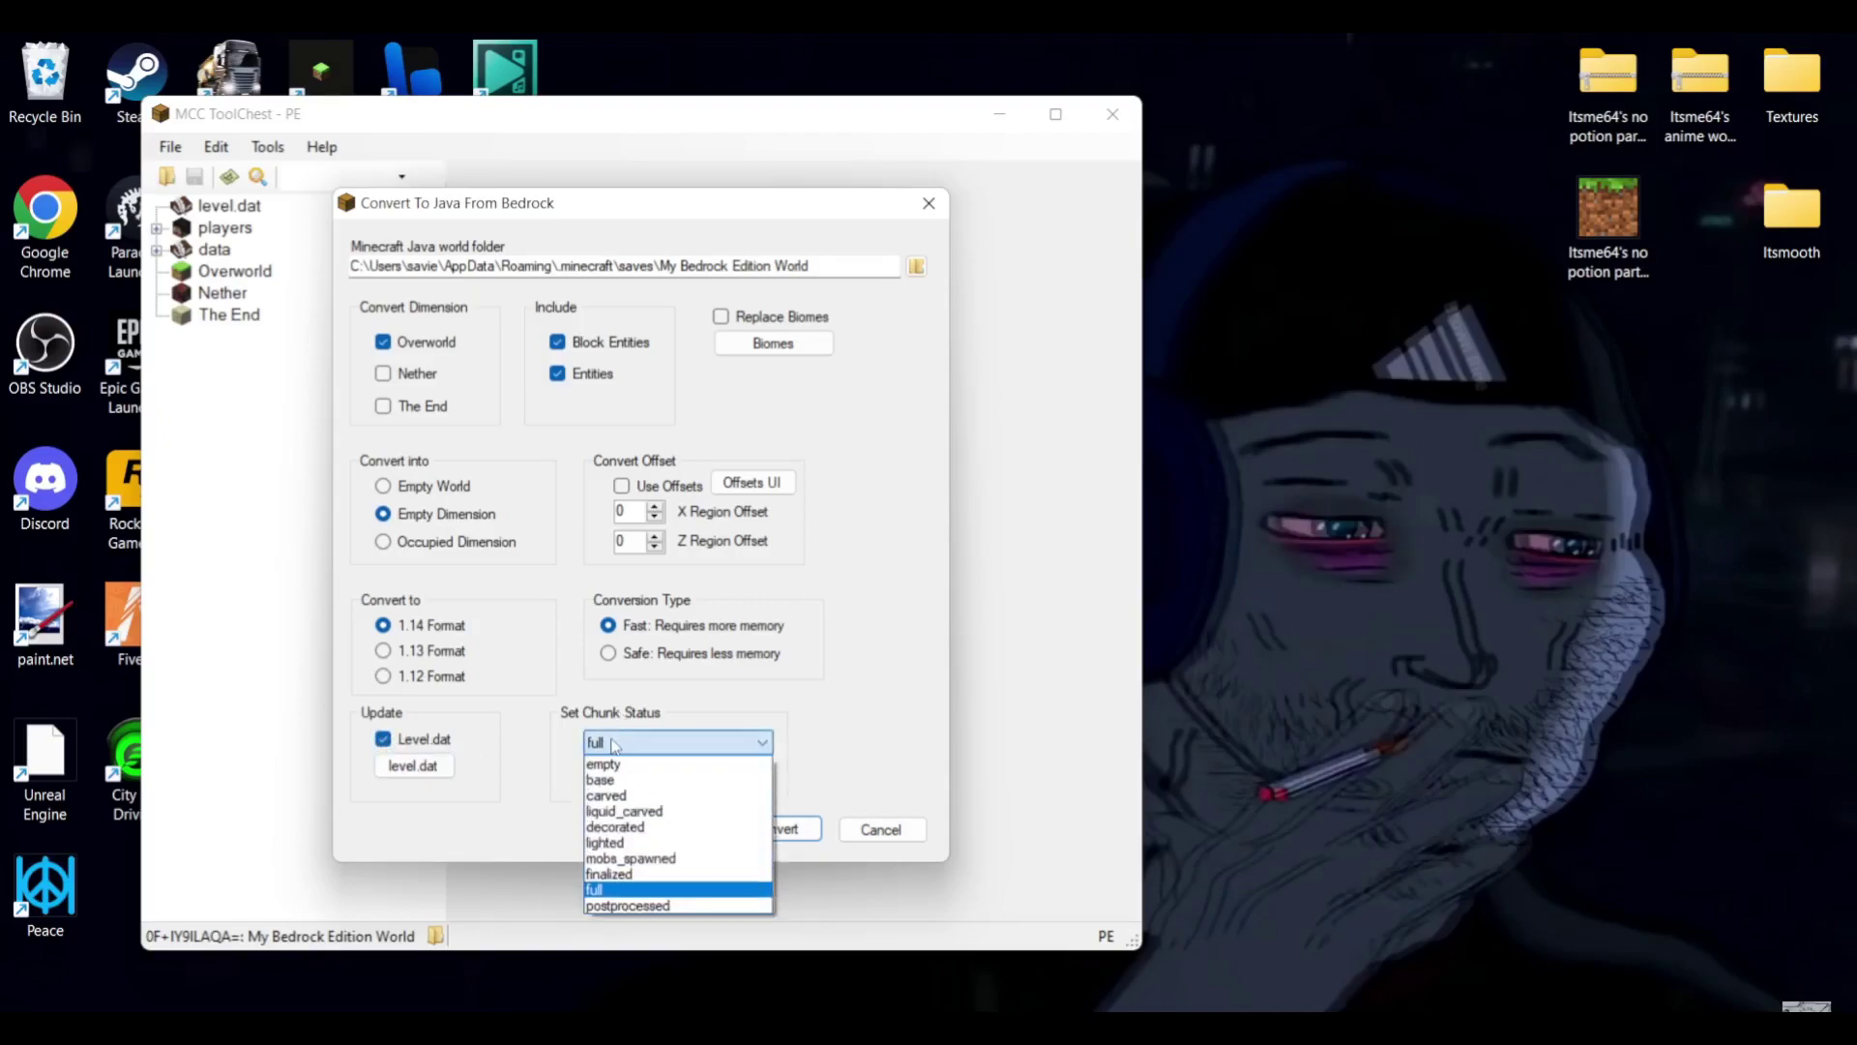
left_click(653, 892)
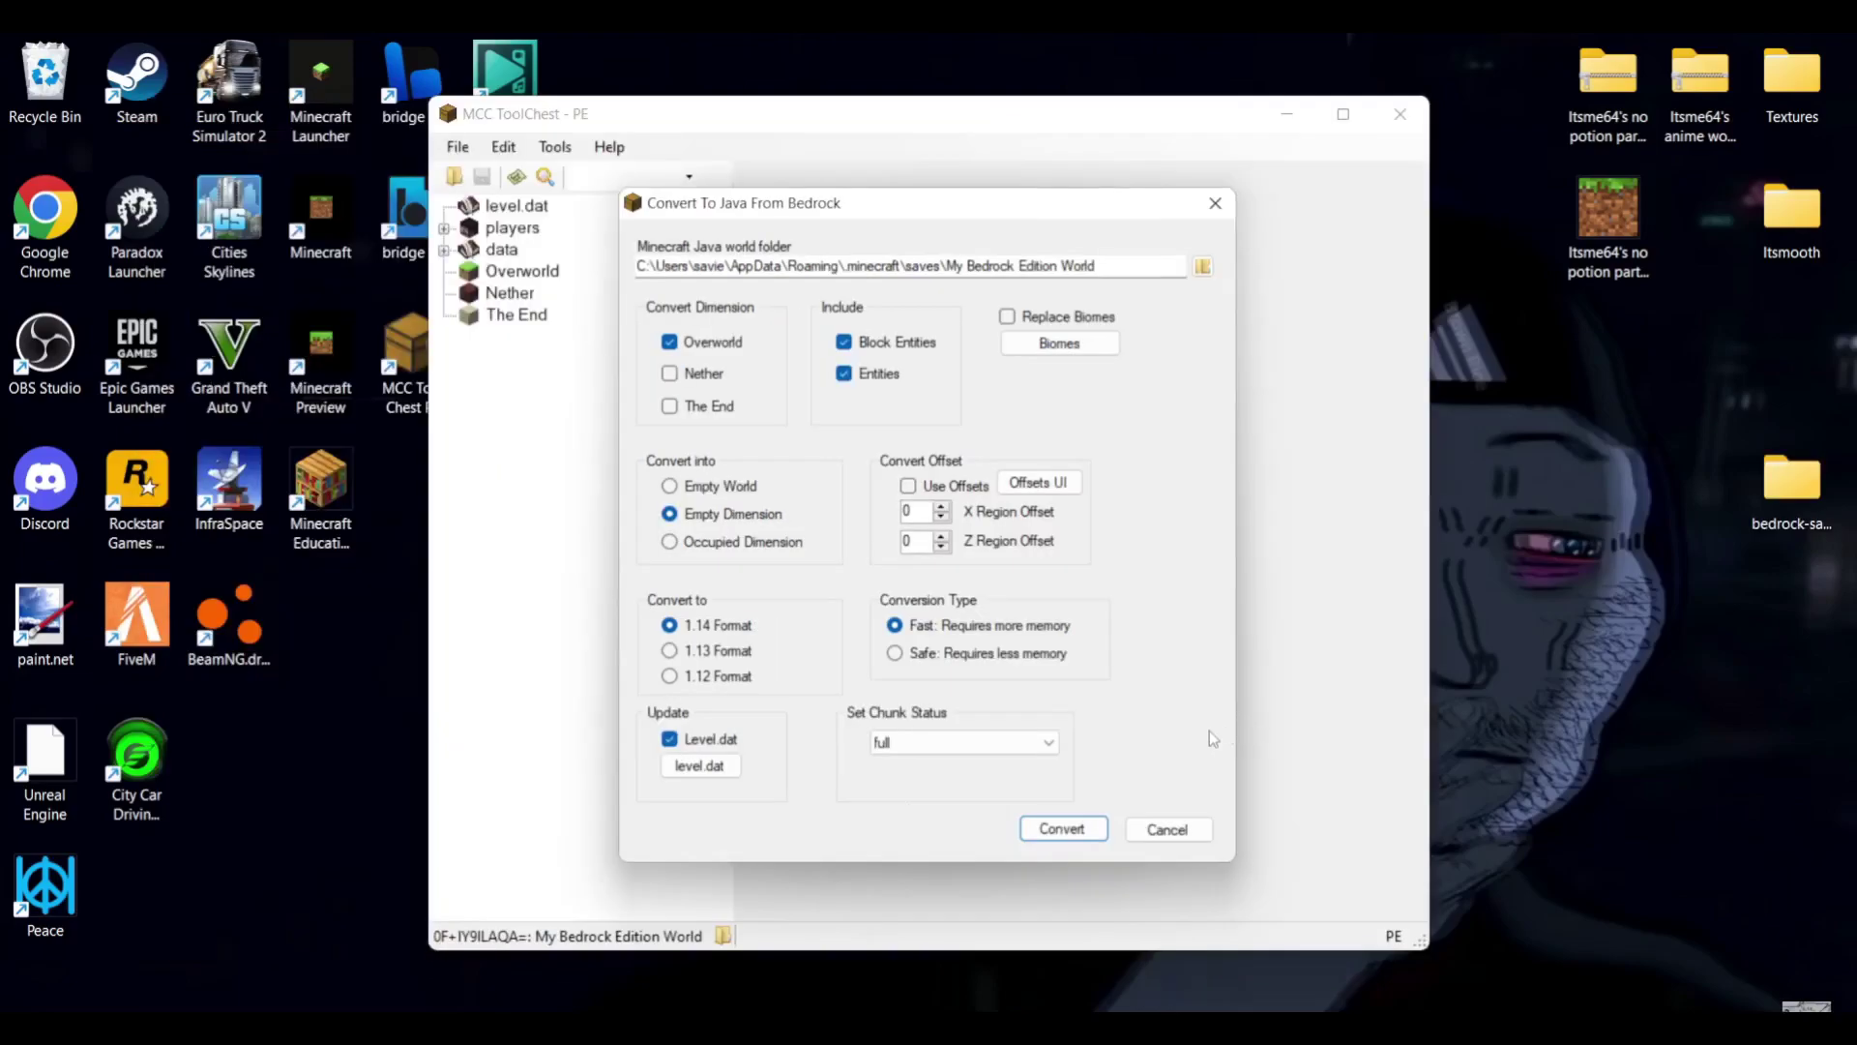
Step: Convert My Bedrock Edition World to Java, dismissing the conversion-assets download error
left_click(1061, 830)
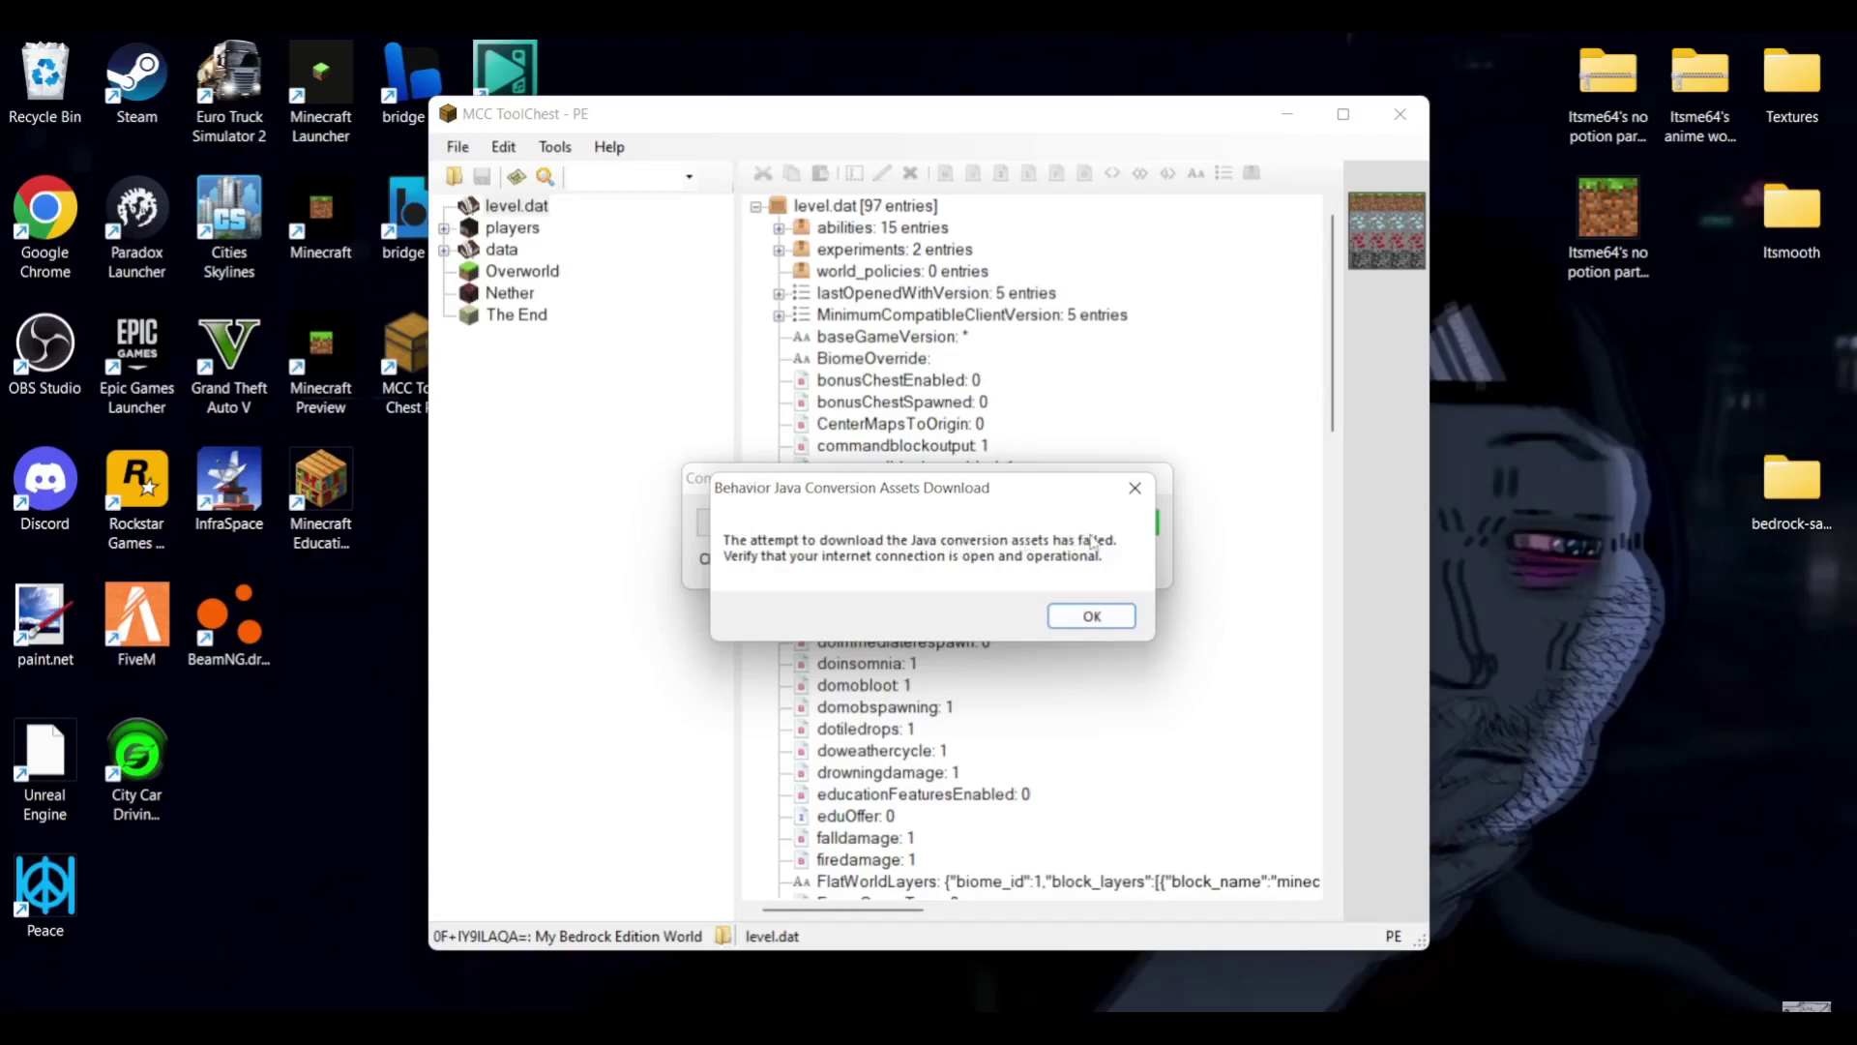
left_click(1089, 616)
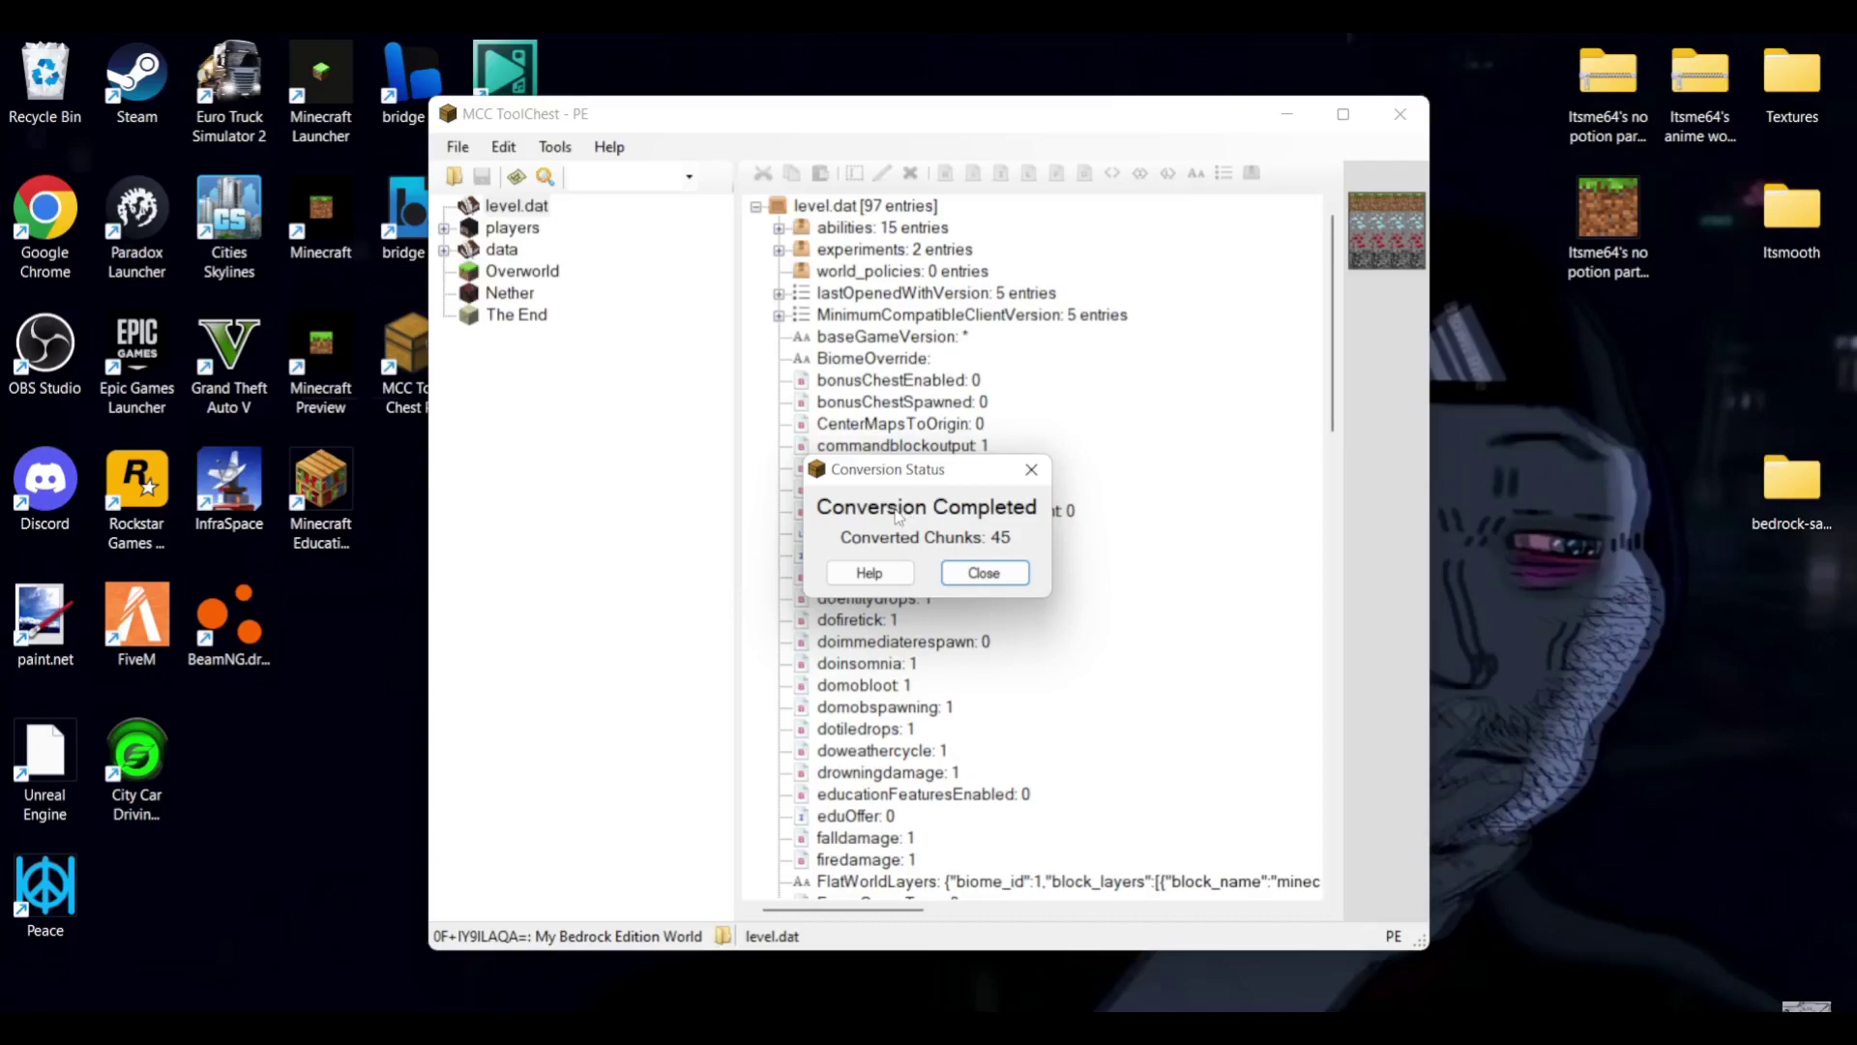
Step: Close the conversion report and open Minecraft Java 1.19.3's Singleplayer world list
left_click(1031, 469)
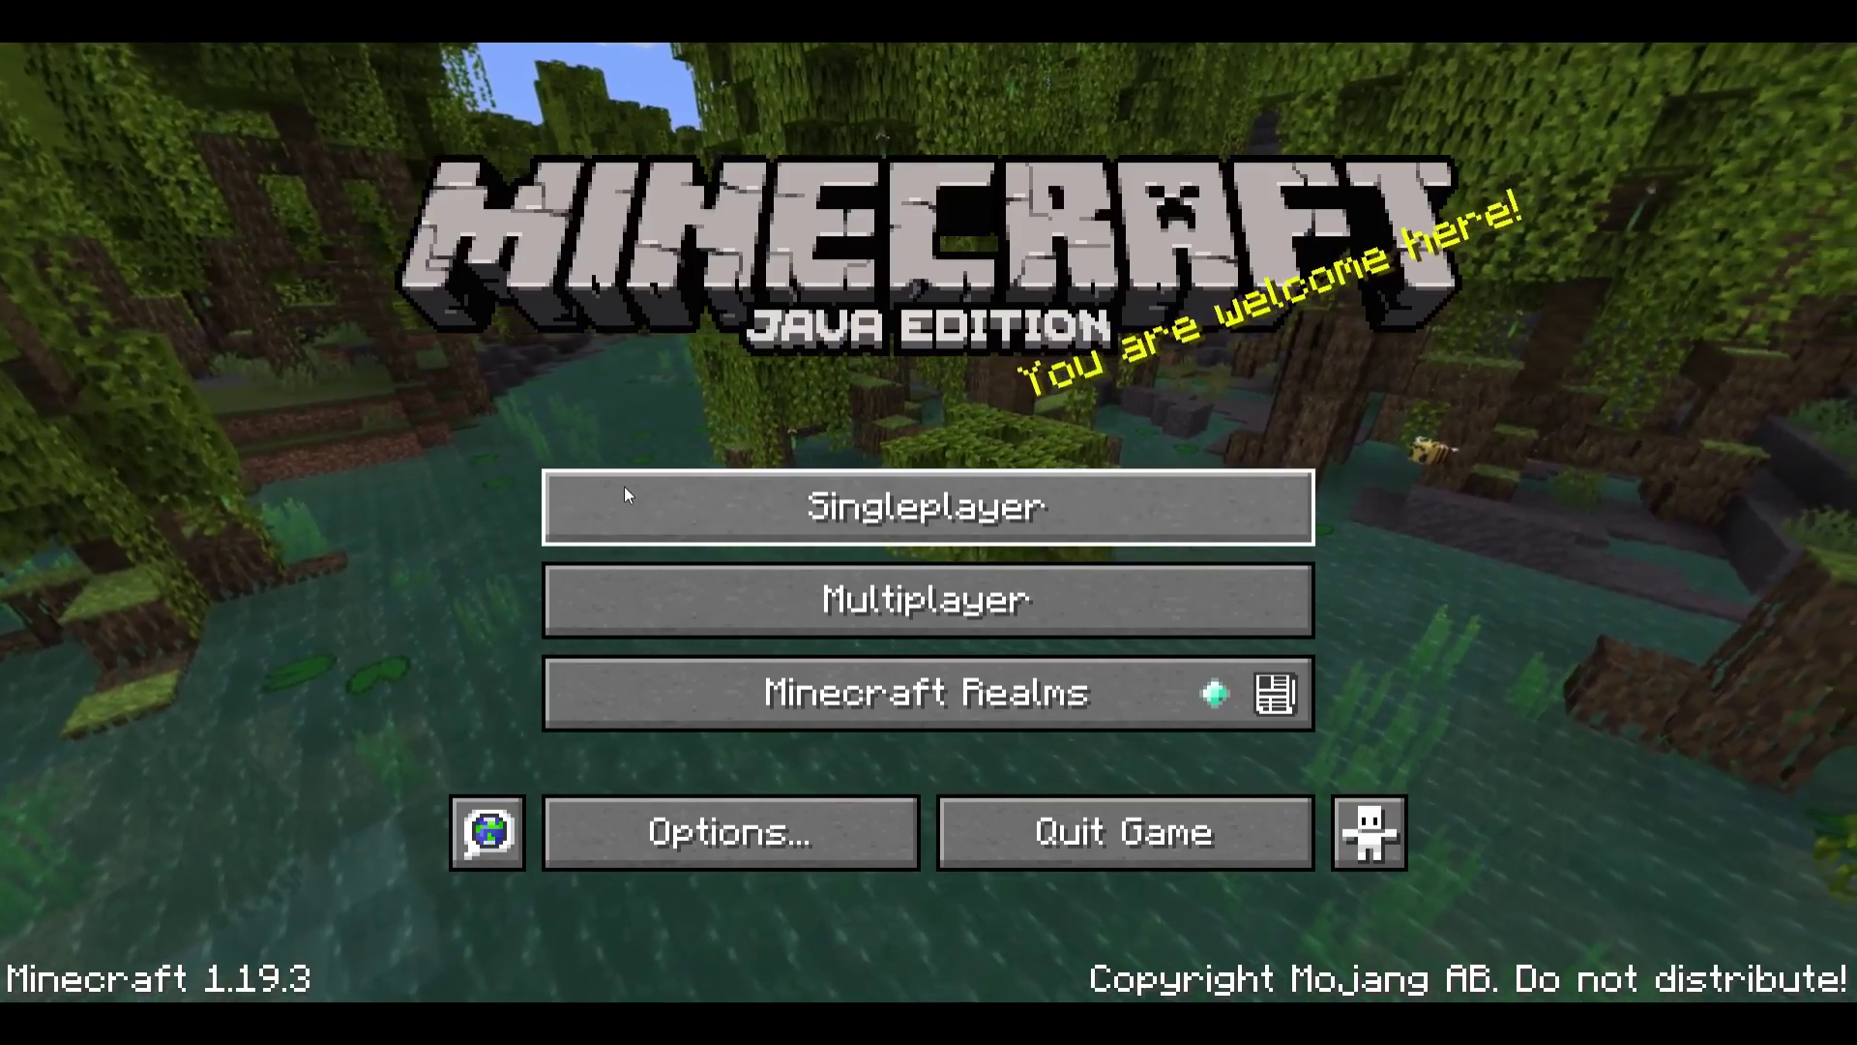
left_click(624, 494)
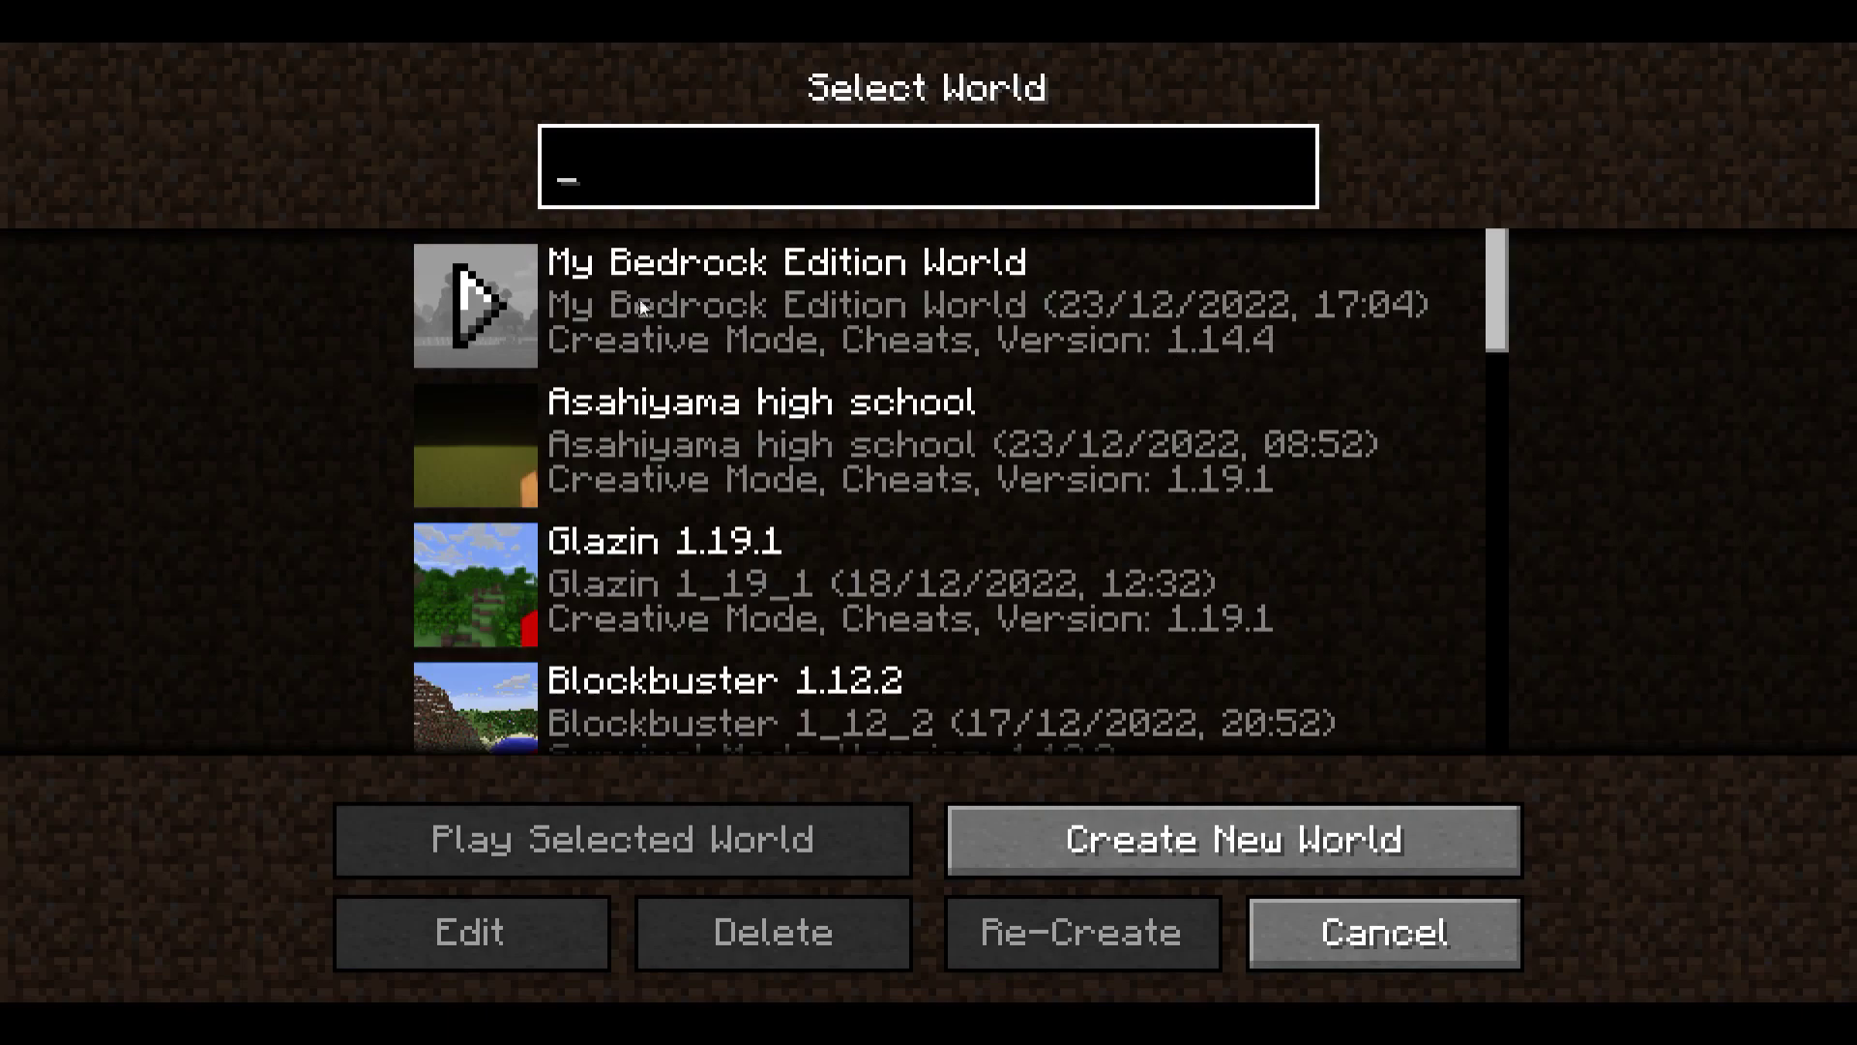
Step: Load the converted My Bedrock Edition World and spawn into it
left_click(495, 308)
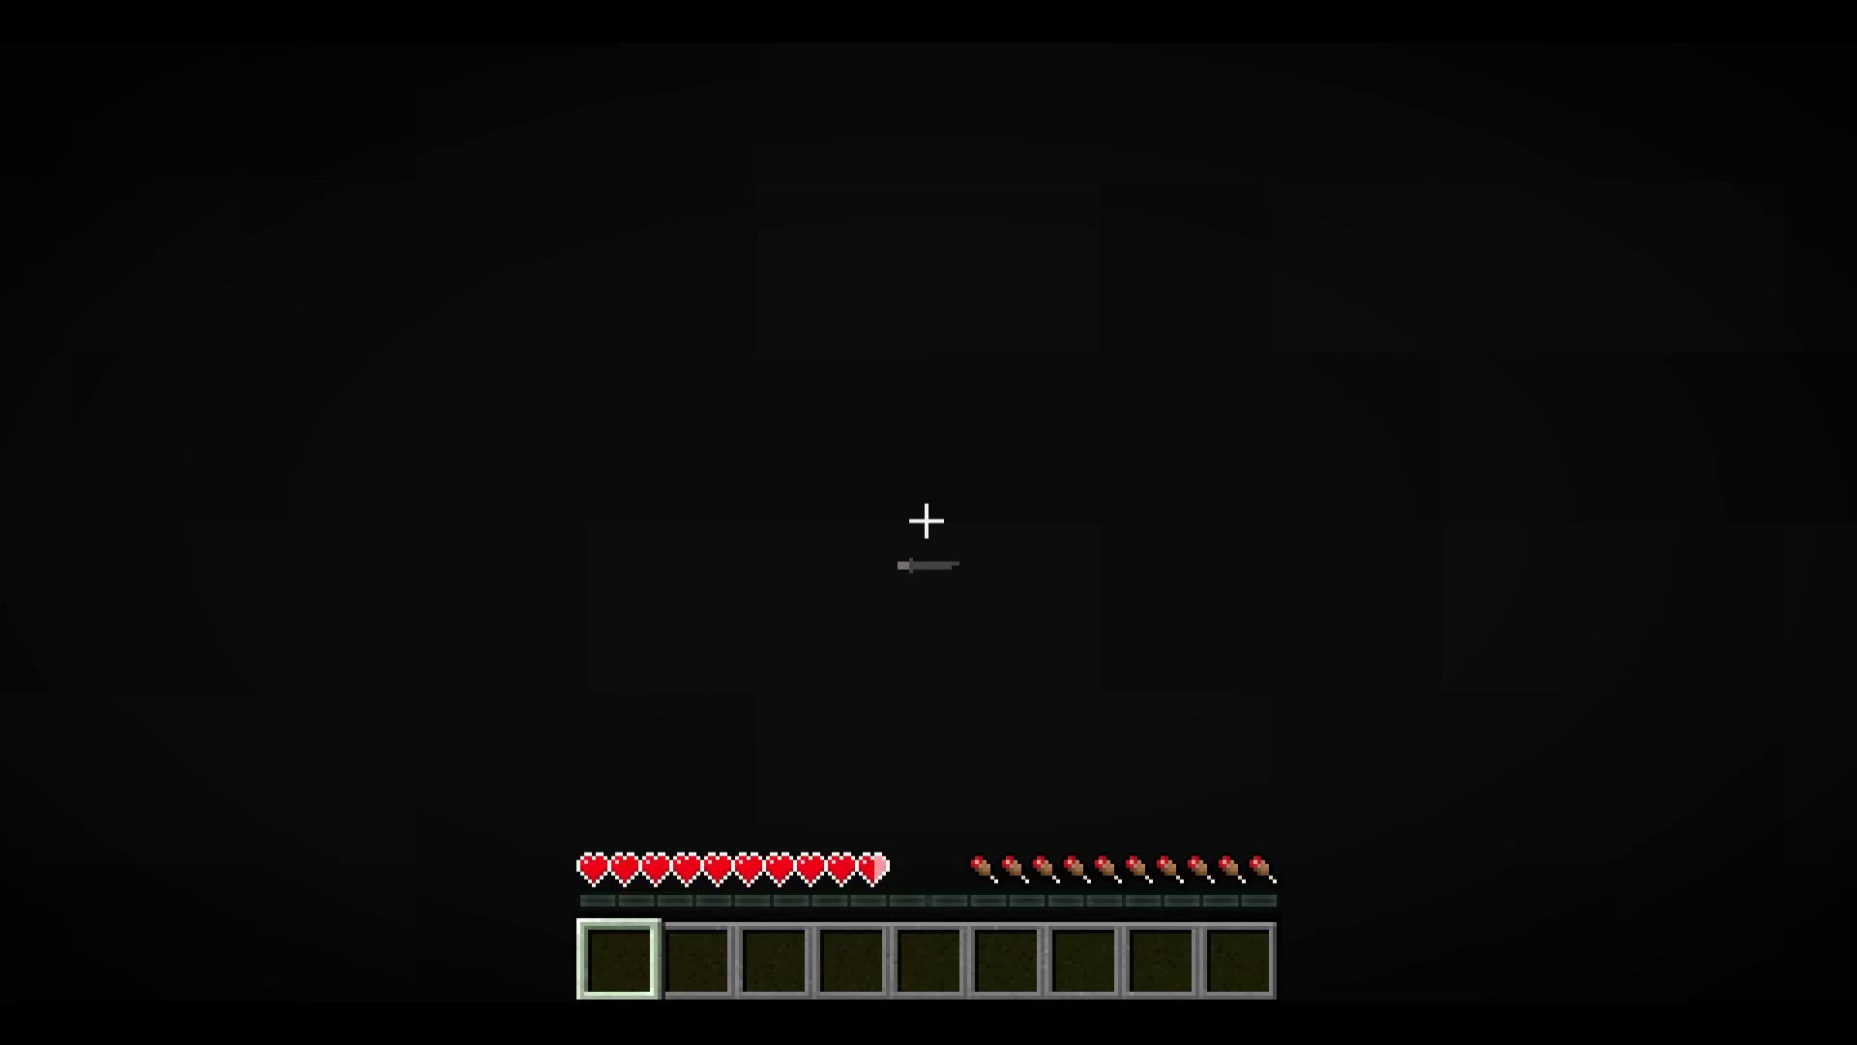
Step: Run /gamemode creative in chat to switch the player to Creative mode
key("slash")
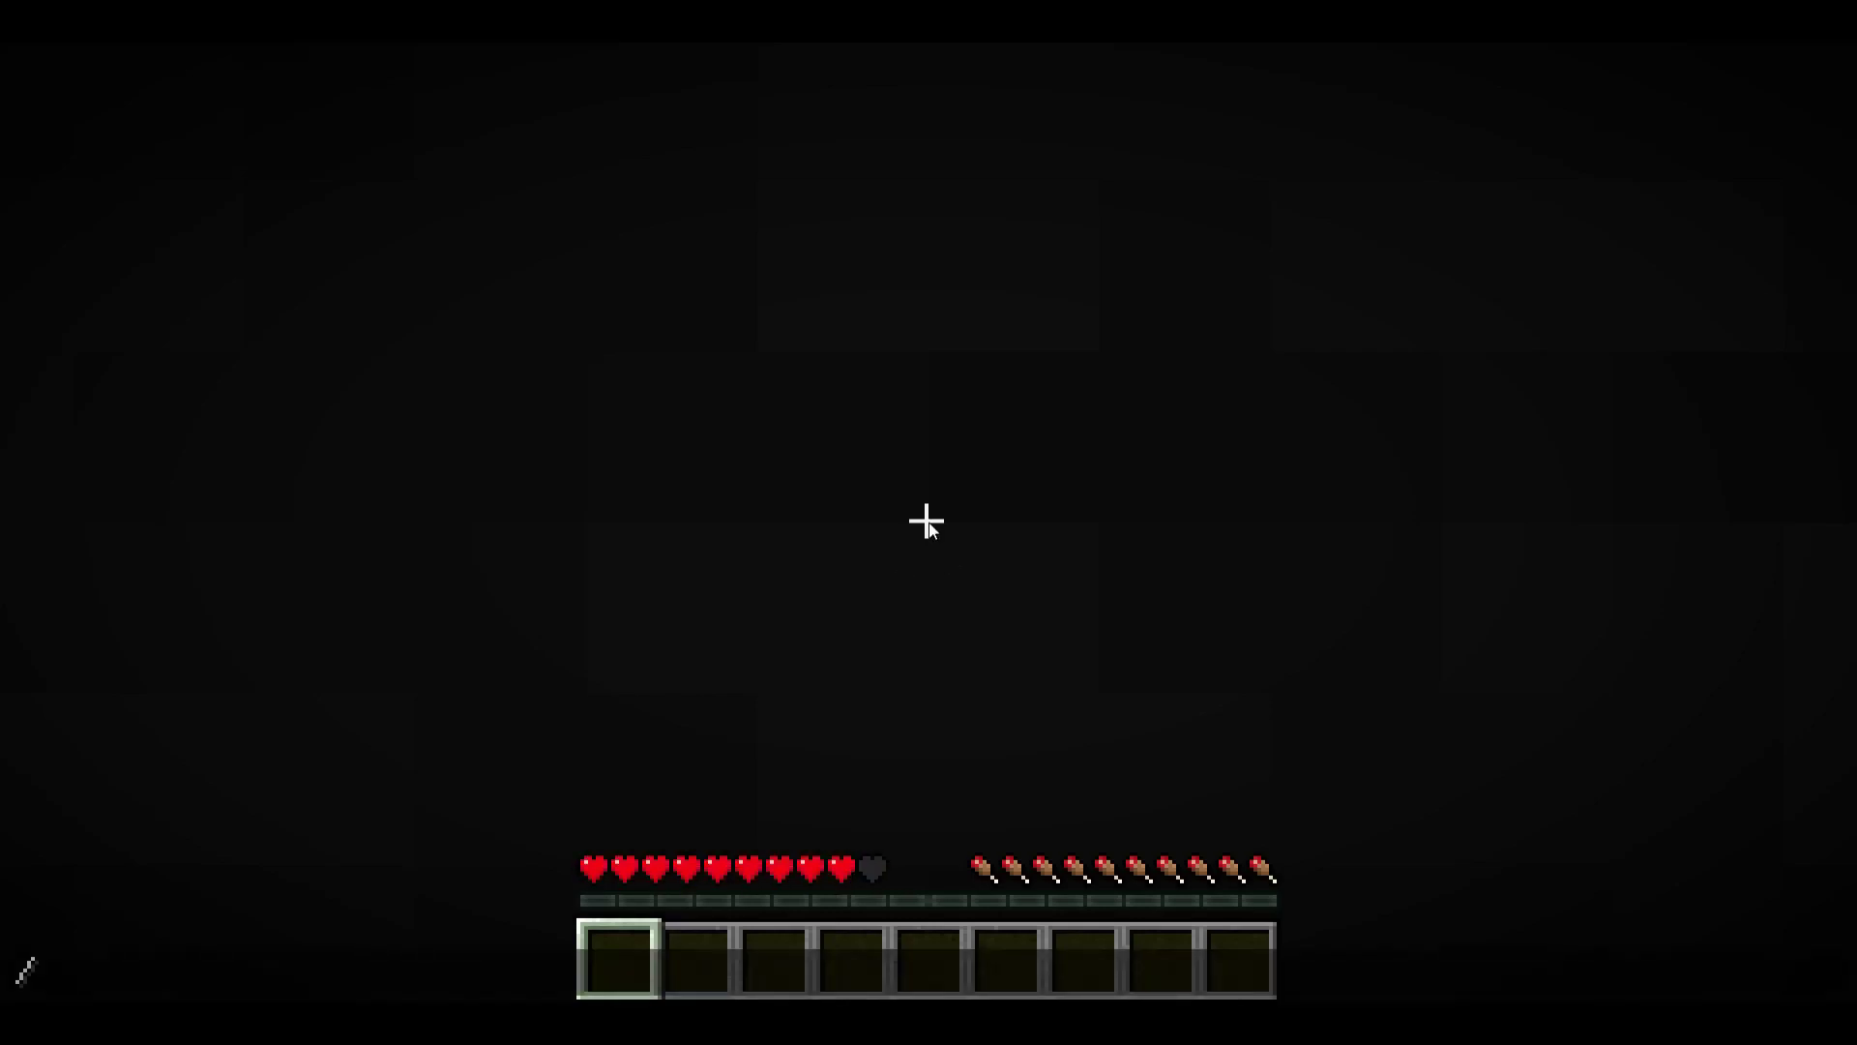
type("ga")
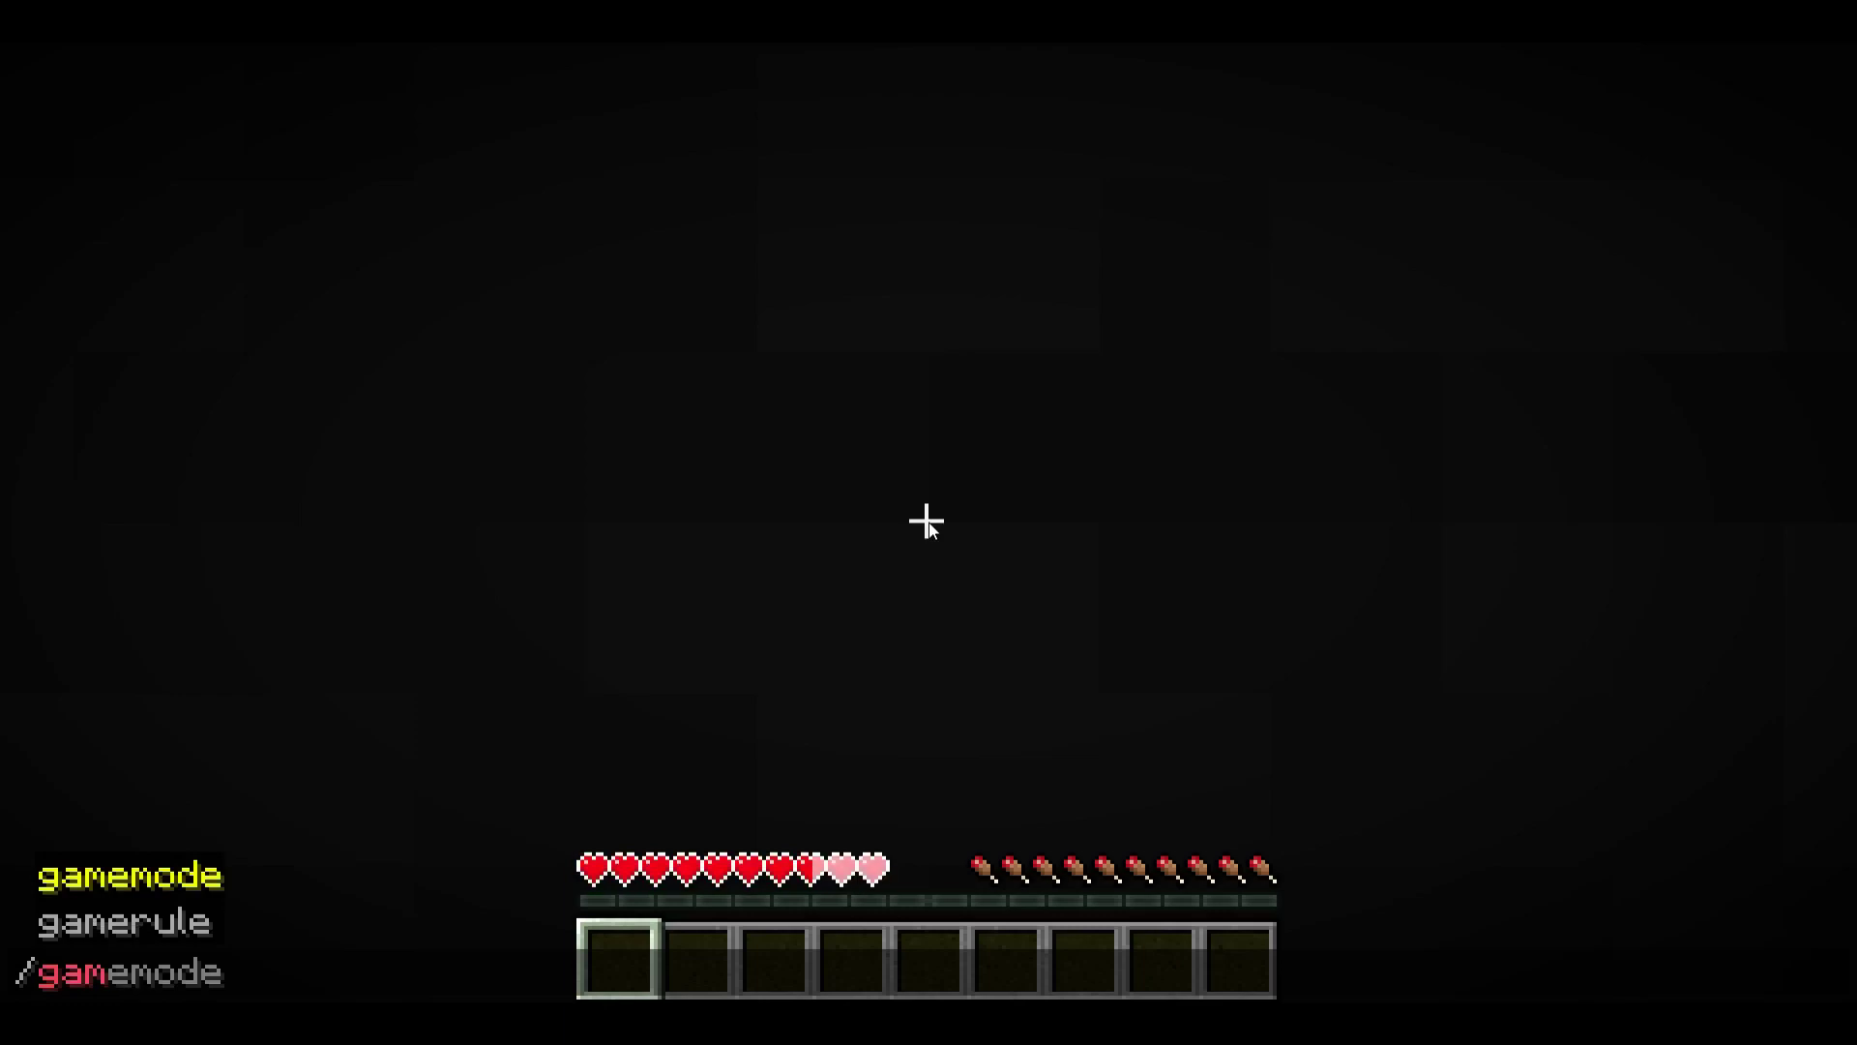
type("memod")
key("Tab")
type("c")
key("Tab")
key("Return")
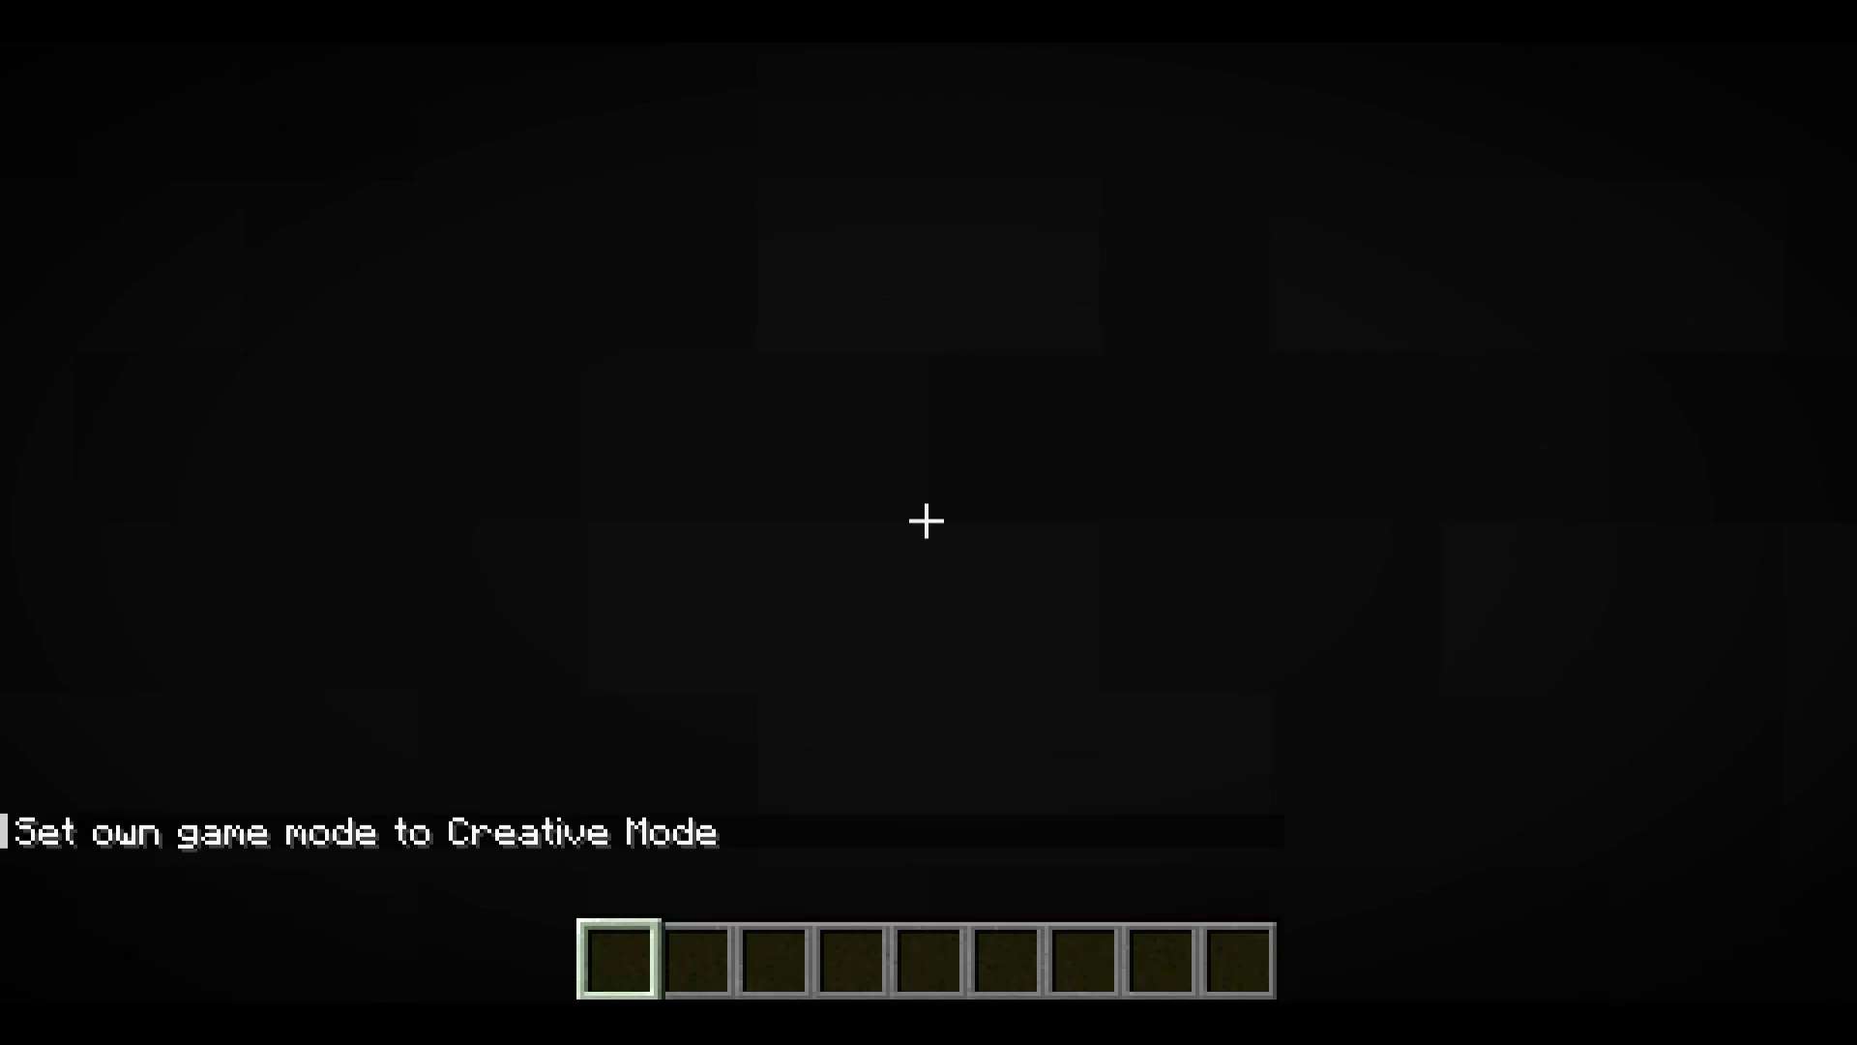